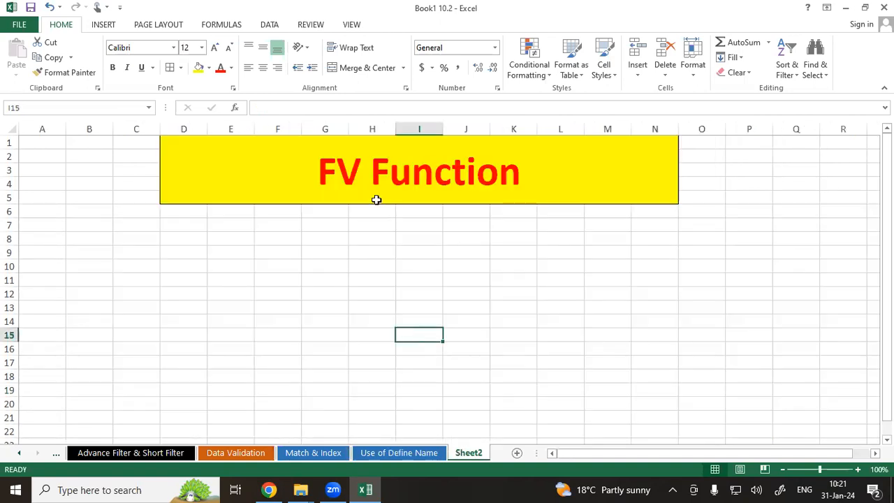
Recolour the "Use of Define Name" sheet tab dark gold and return to cell I13 on Sheet2
{"action": "right_click", "coordinate": [373, 454]}
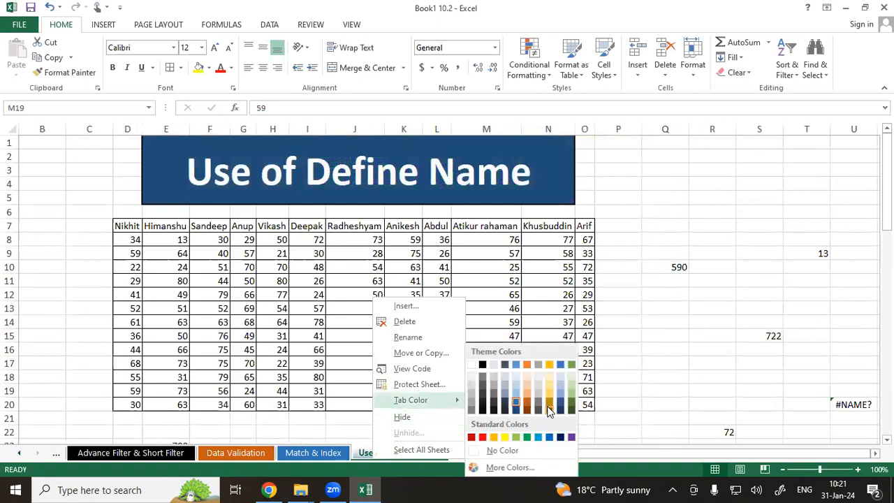
{"action": "left_click", "coordinate": [462, 419]}
{"action": "left_click", "coordinate": [469, 453]}
{"action": "left_click", "coordinate": [419, 307]}
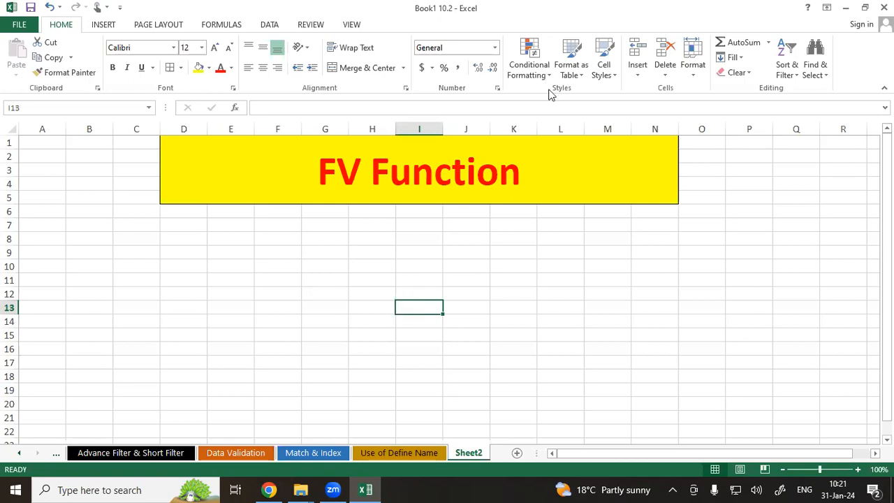
Handwrite "1000 →", "24" and "7%" as screen annotations below the FV Function title, underlining the 1000
{"action": "left_click", "coordinate": [590, 77]}
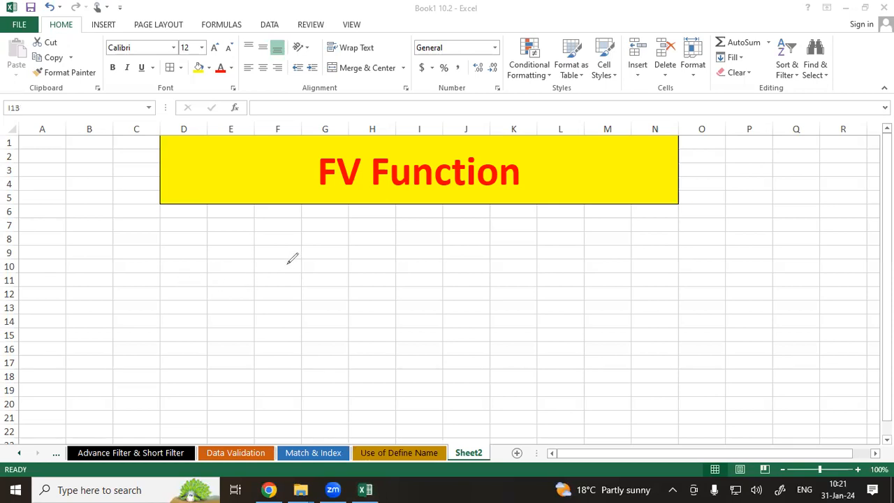
{"action": "mouse_move", "coordinate": [279, 245]}
{"action": "left_mouse_down"}
{"action": "mouse_move", "coordinate": [278, 257]}
{"action": "mouse_move", "coordinate": [310, 249]}
{"action": "left_mouse_up"}
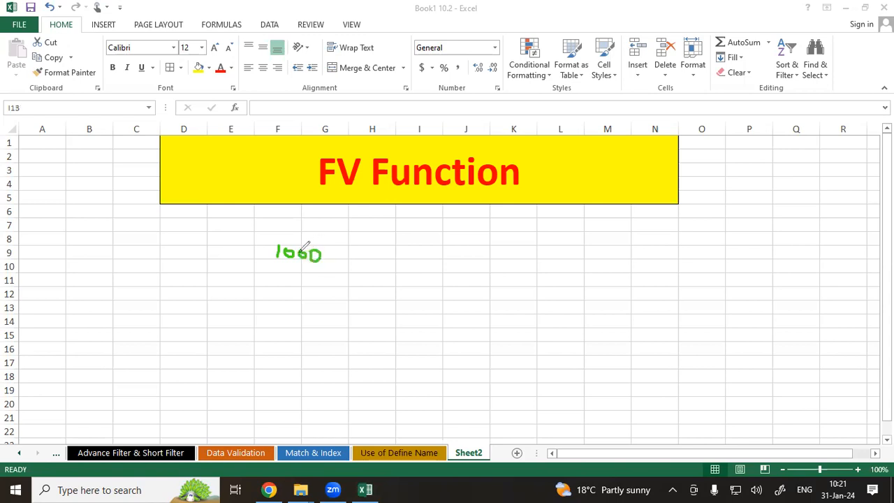
{"action": "mouse_move", "coordinate": [336, 257]}
{"action": "left_mouse_down"}
{"action": "mouse_move", "coordinate": [348, 254]}
{"action": "mouse_move", "coordinate": [343, 261]}
{"action": "left_mouse_up"}
{"action": "mouse_move", "coordinate": [402, 250]}
{"action": "left_mouse_down"}
{"action": "mouse_move", "coordinate": [416, 268]}
{"action": "mouse_move", "coordinate": [438, 257]}
{"action": "left_mouse_up"}
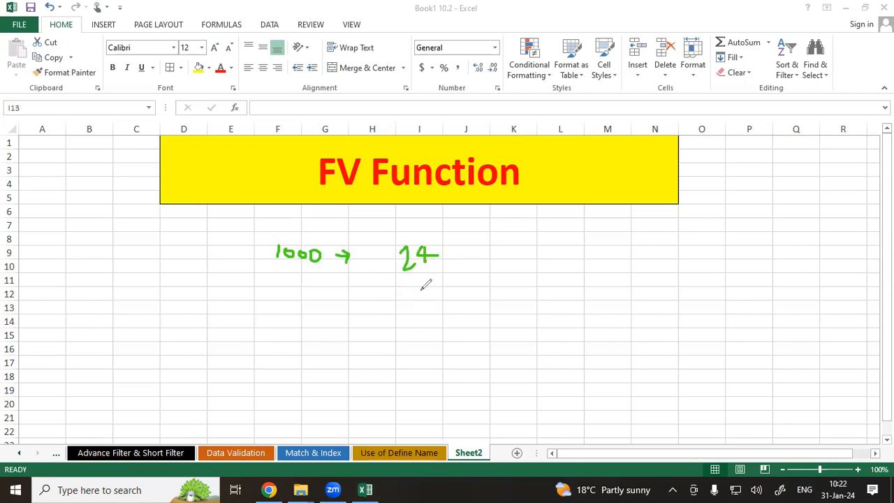
{"action": "left_click_drag", "start_coordinate": [287, 271], "coordinate": [355, 273]}
{"action": "mouse_move", "coordinate": [459, 246]}
{"action": "left_mouse_down"}
{"action": "mouse_move", "coordinate": [482, 248]}
{"action": "mouse_move", "coordinate": [477, 264]}
{"action": "mouse_move", "coordinate": [493, 253]}
{"action": "mouse_move", "coordinate": [510, 257]}
{"action": "left_mouse_up"}
{"action": "left_click", "coordinate": [515, 234]}
{"action": "left_click", "coordinate": [518, 253]}
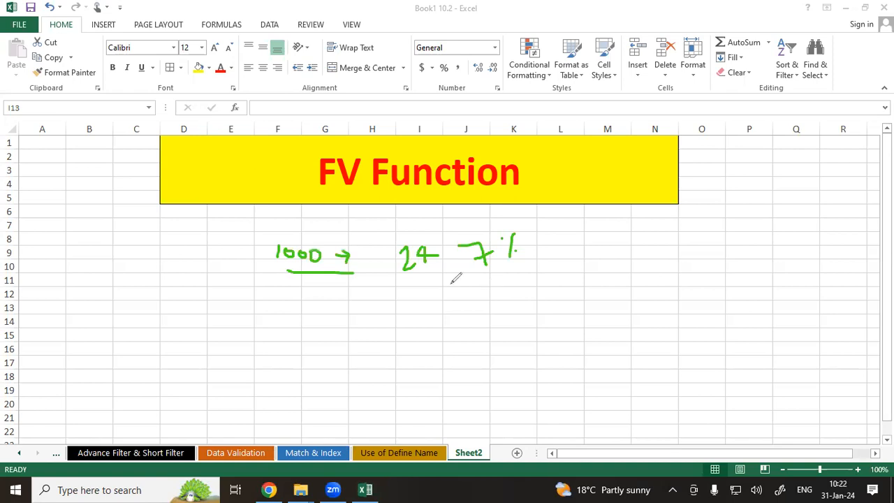
Underline the handwritten 7%, write a circled "5%" beneath it, and clear the screen annotations
{"action": "left_click_drag", "start_coordinate": [481, 273], "coordinate": [498, 267]}
{"action": "left_click_drag", "start_coordinate": [476, 276], "coordinate": [493, 270]}
{"action": "mouse_move", "coordinate": [445, 306]}
{"action": "left_mouse_down"}
{"action": "mouse_move", "coordinate": [454, 312]}
{"action": "mouse_move", "coordinate": [444, 316]}
{"action": "left_mouse_up"}
{"action": "left_click_drag", "start_coordinate": [487, 291], "coordinate": [476, 313]}
{"action": "left_click", "coordinate": [471, 302]}
{"action": "left_click", "coordinate": [482, 312]}
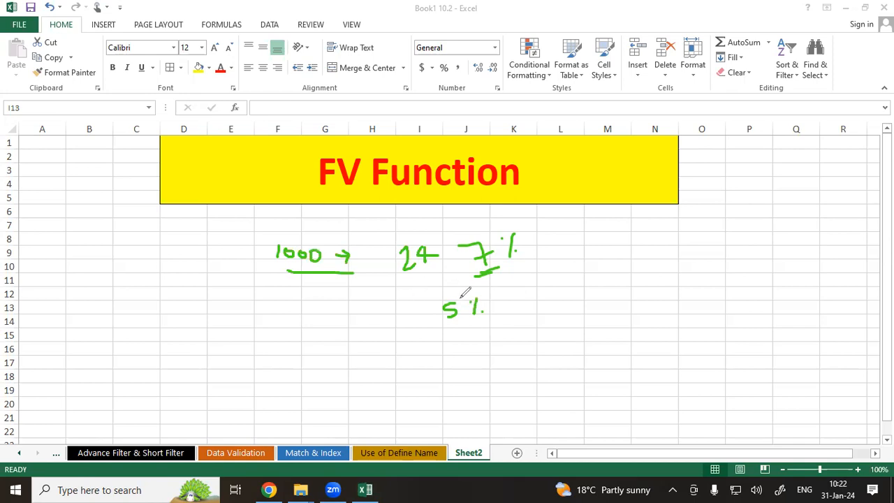
{"action": "mouse_move", "coordinate": [445, 292]}
{"action": "left_mouse_down"}
{"action": "mouse_move", "coordinate": [461, 324]}
{"action": "mouse_move", "coordinate": [493, 293]}
{"action": "mouse_move", "coordinate": [453, 285]}
{"action": "left_mouse_up"}
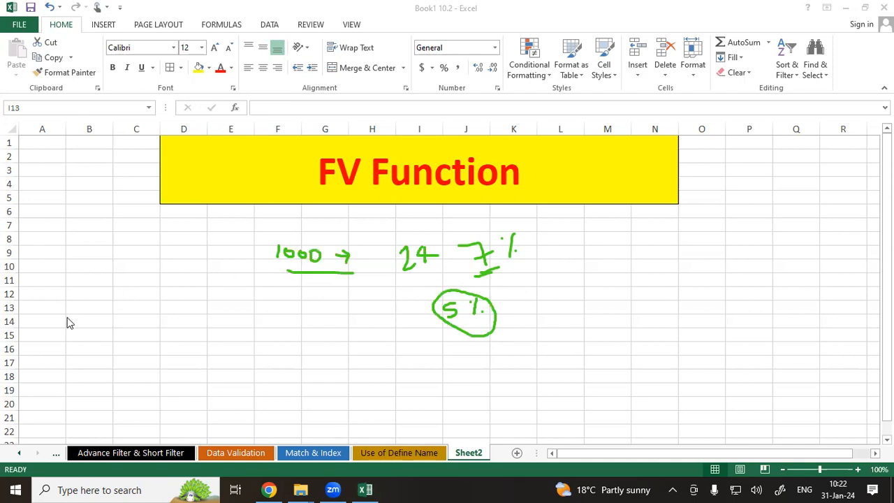
{"action": "key", "text": "Escape"}
Enter the header "Company Name" in E7 and fit column E to its text
{"action": "left_click", "coordinate": [222, 225]}
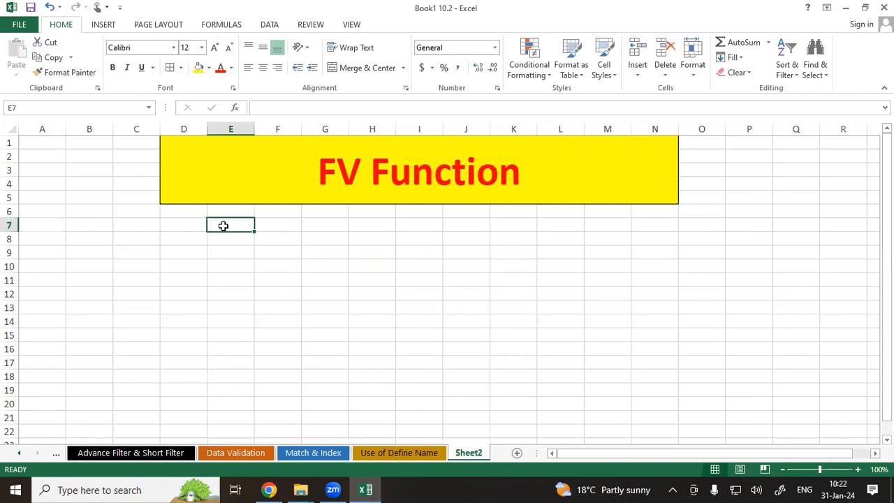
{"action": "type", "text": "C"}
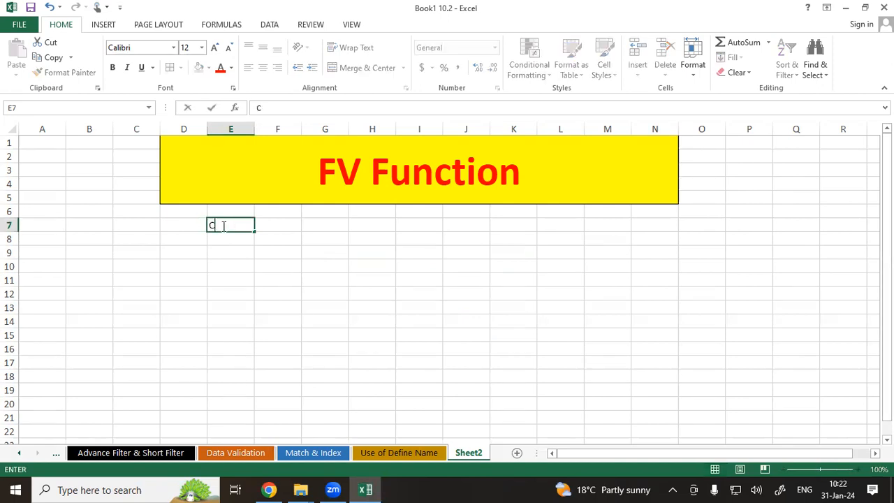
{"action": "type", "text": "ompany"}
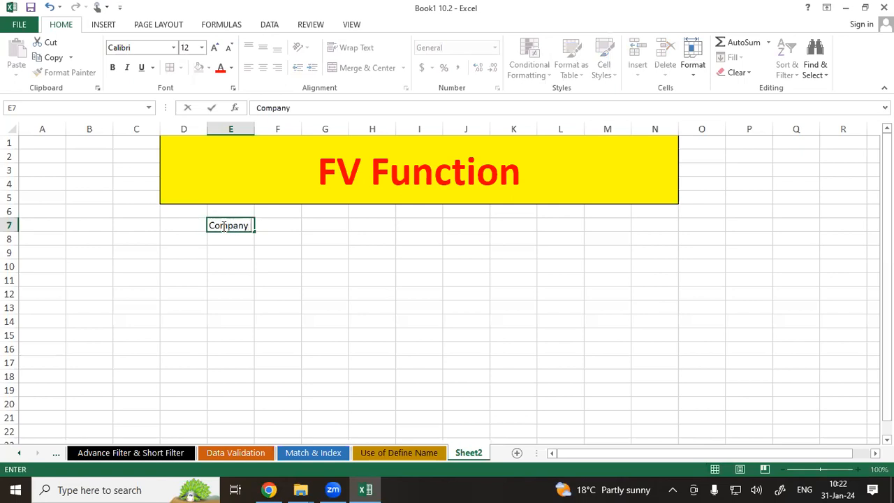
{"action": "type", "text": " Name"}
{"action": "key", "text": "Tab"}
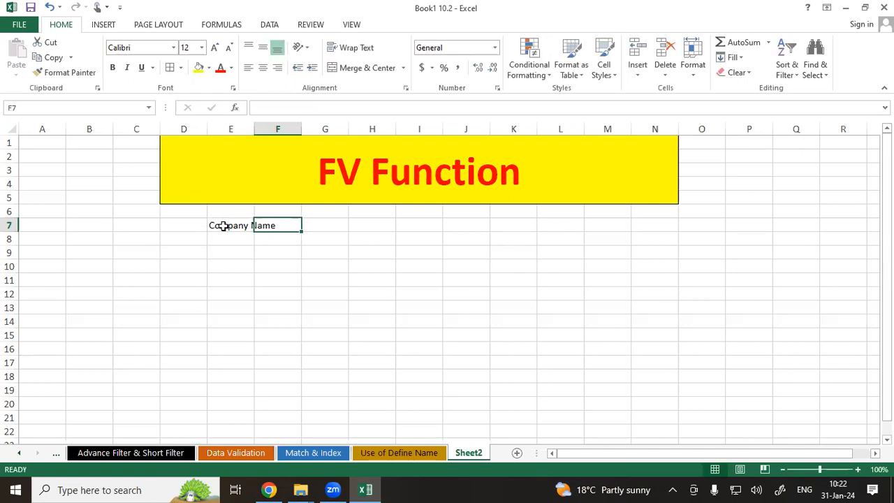
{"action": "double_click", "coordinate": [254, 130]}
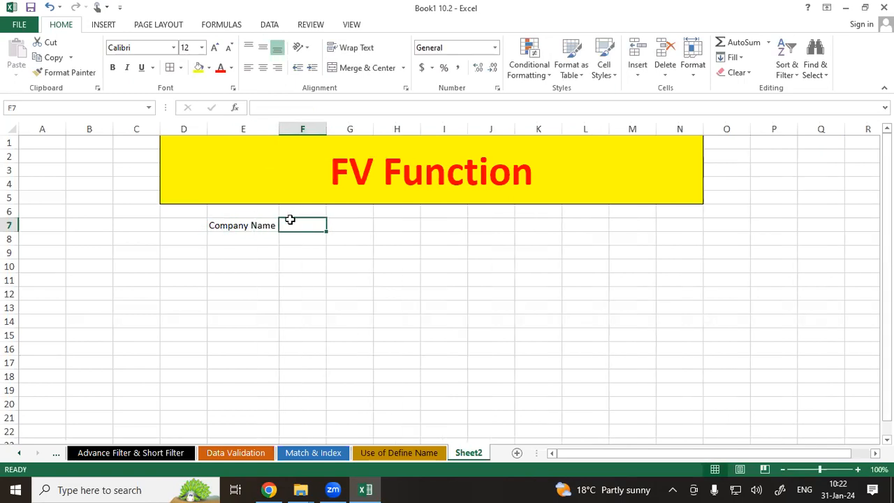
Enter the headers PMT, Month, Rate and FV in cells F7 to I7
{"action": "type", "text": "PMT"}
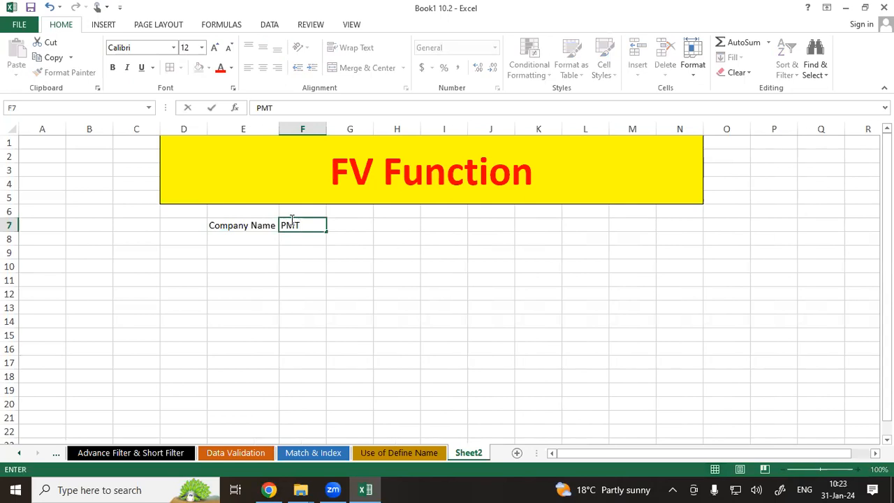
{"action": "key", "text": "Tab"}
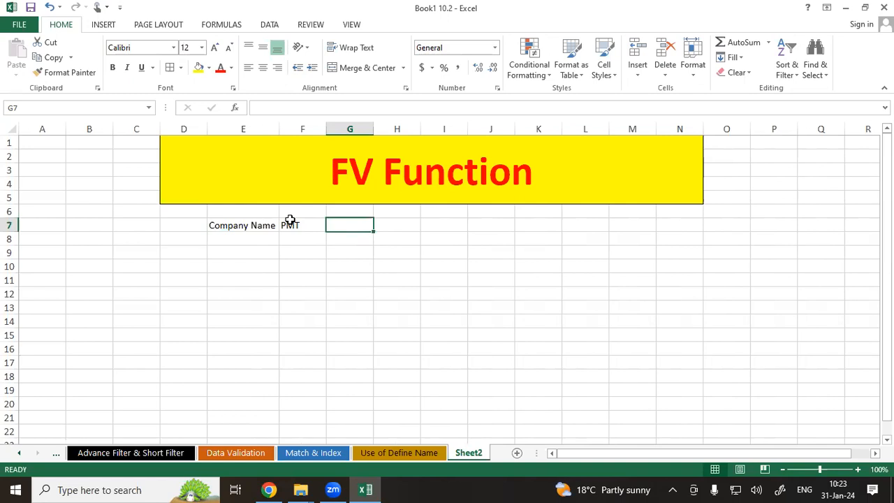
{"action": "type", "text": "Month"}
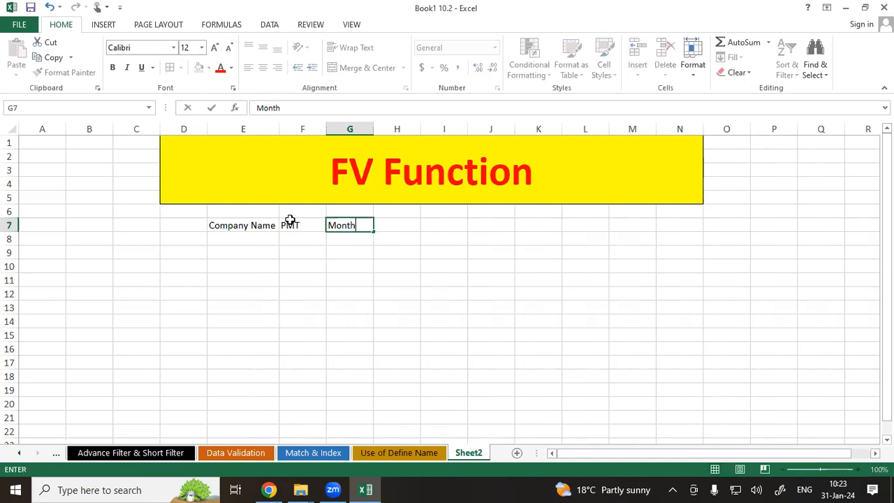
{"action": "key", "text": "Tab"}
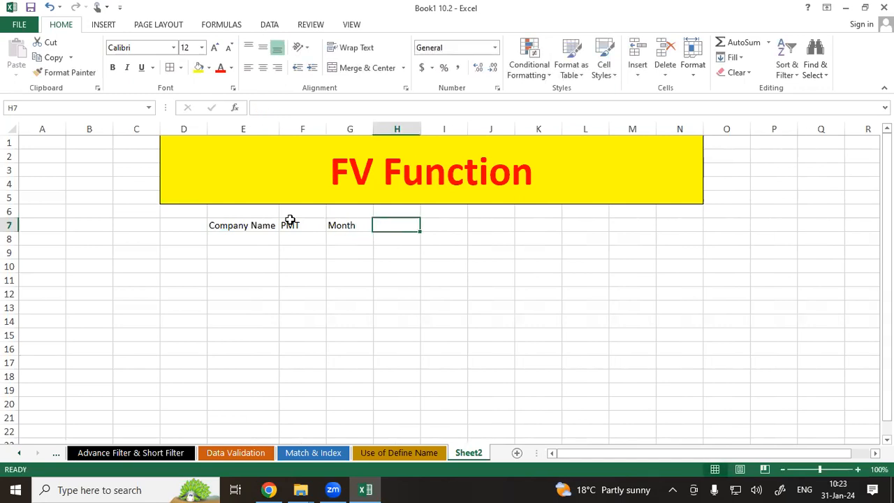
{"action": "type", "text": "Rate"}
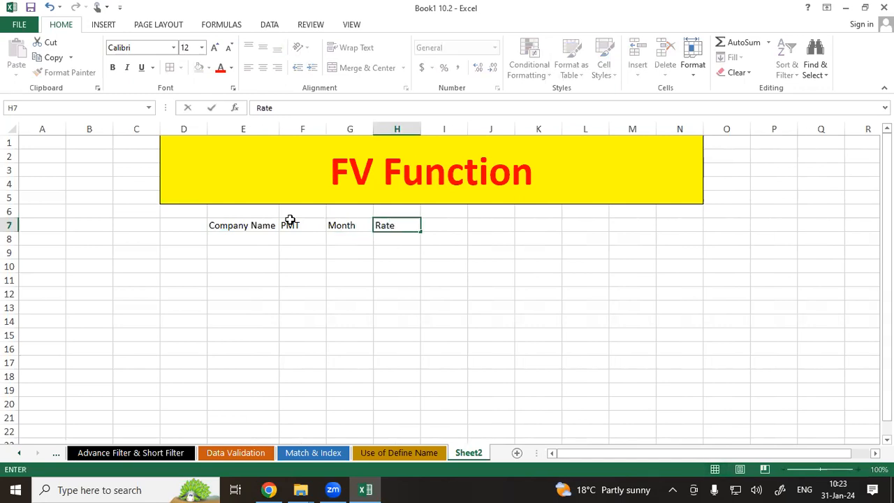
{"action": "key", "text": "Tab"}
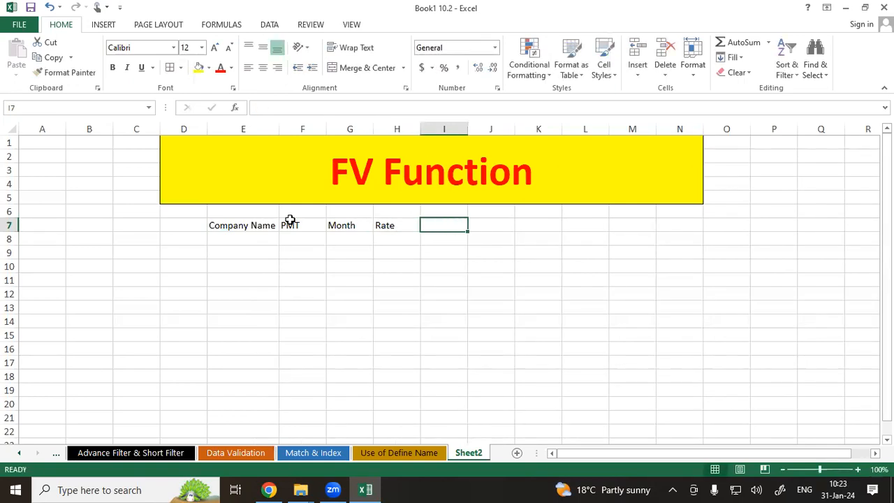
{"action": "type", "text": "FV"}
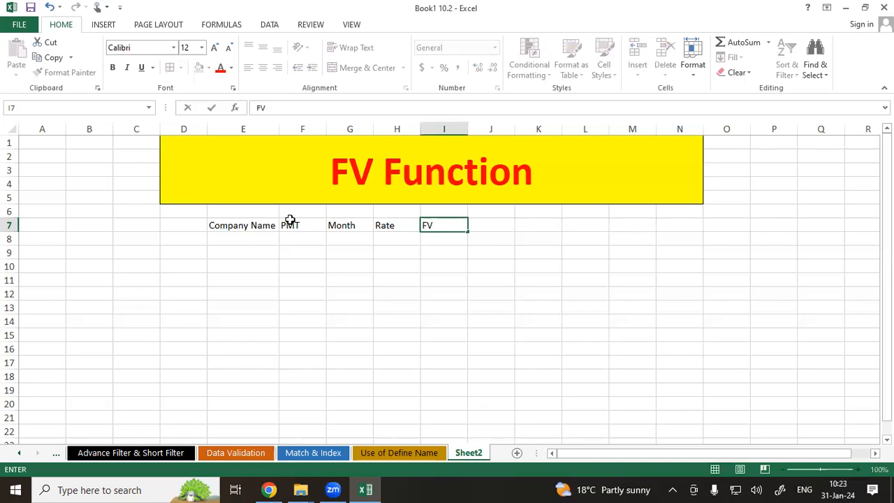
{"action": "key", "text": "Tab"}
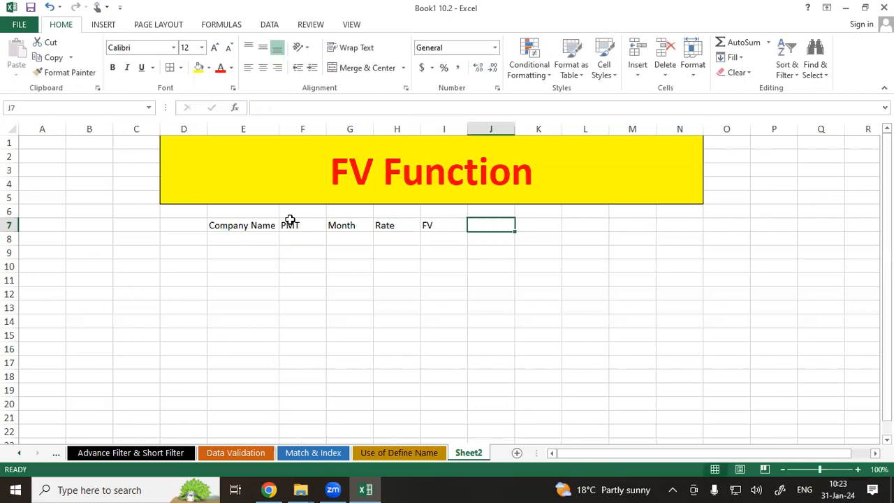
Handwrite 1000, 24 and 10 under PMT, Month and Rate, circle FV with an arrow, and clear the annotations
{"action": "left_click", "coordinate": [543, 57]}
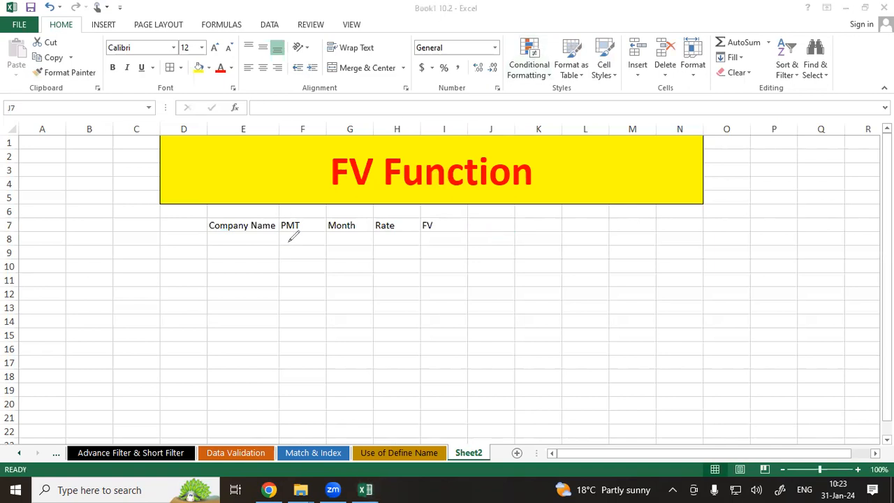
{"action": "mouse_move", "coordinate": [286, 237]}
{"action": "left_mouse_down"}
{"action": "mouse_move", "coordinate": [286, 249]}
{"action": "mouse_move", "coordinate": [318, 239]}
{"action": "mouse_move", "coordinate": [381, 248]}
{"action": "mouse_move", "coordinate": [432, 237]}
{"action": "mouse_move", "coordinate": [426, 243]}
{"action": "mouse_move", "coordinate": [430, 215]}
{"action": "left_mouse_up"}
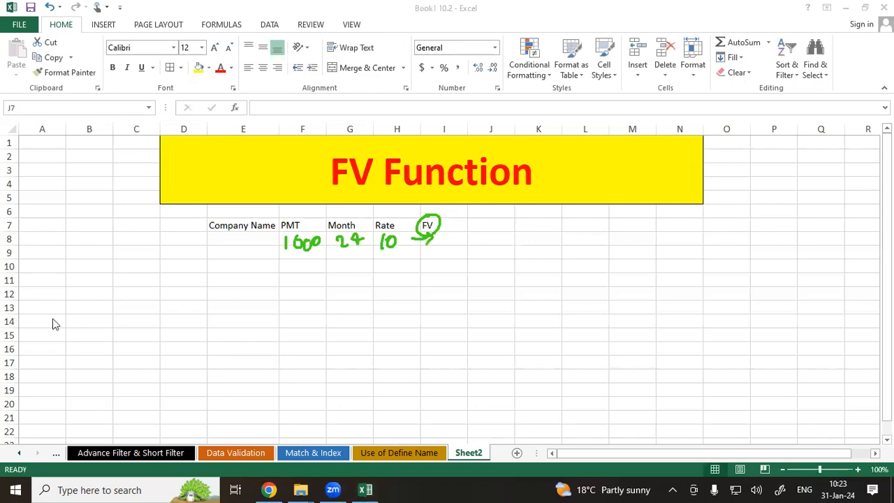
{"action": "key", "text": "Escape"}
{"action": "key", "text": "BackSpace"}
Enter LIC as the company name in E8 and 1500 as its PMT in F8
{"action": "left_click", "coordinate": [225, 235]}
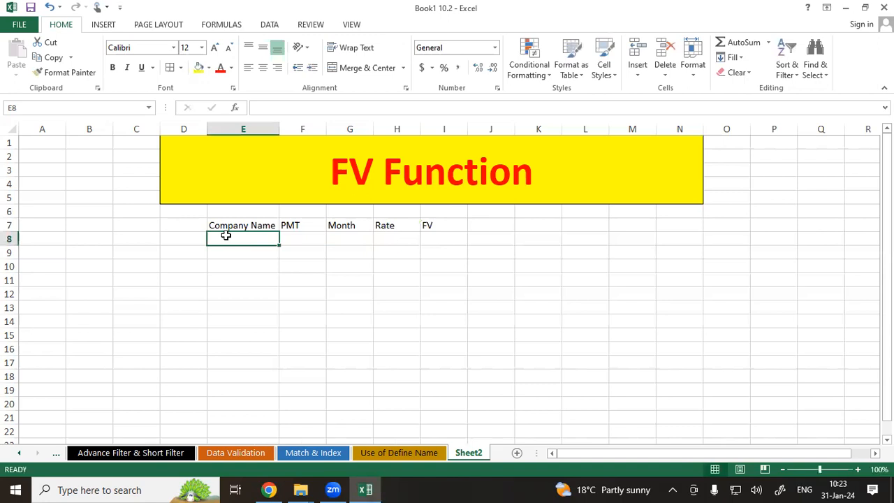
{"action": "type", "text": "LIC"}
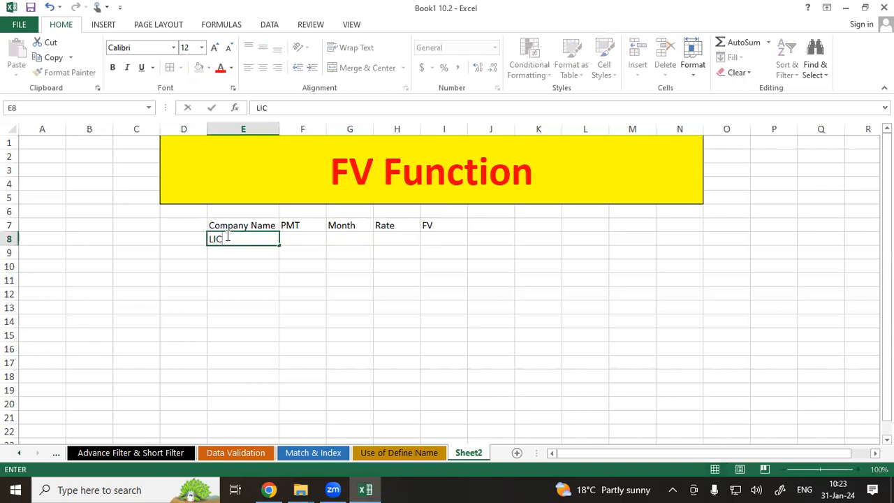
{"action": "key", "text": "Tab"}
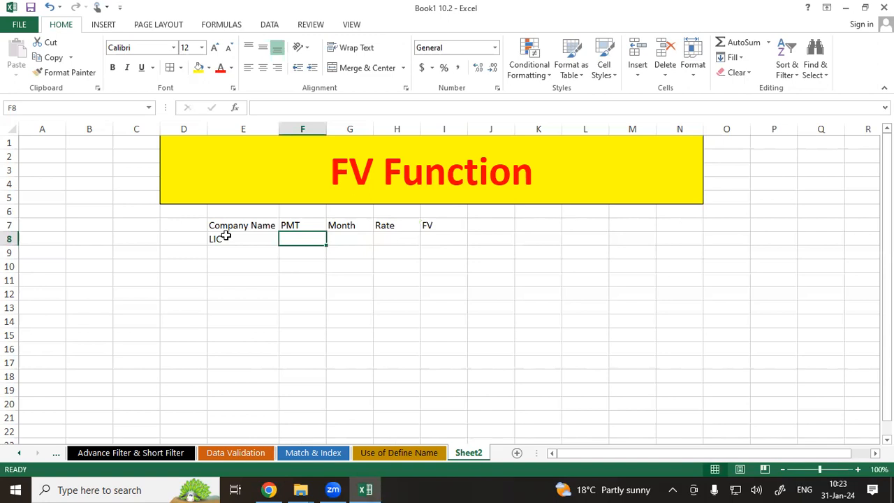
{"action": "type", "text": "1500"}
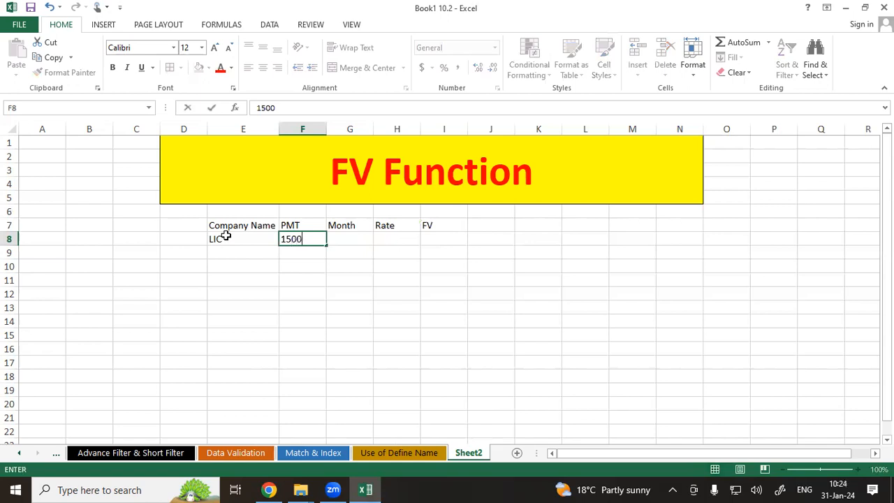
{"action": "key", "text": "ctrl+Return"}
{"action": "key", "text": "Tab"}
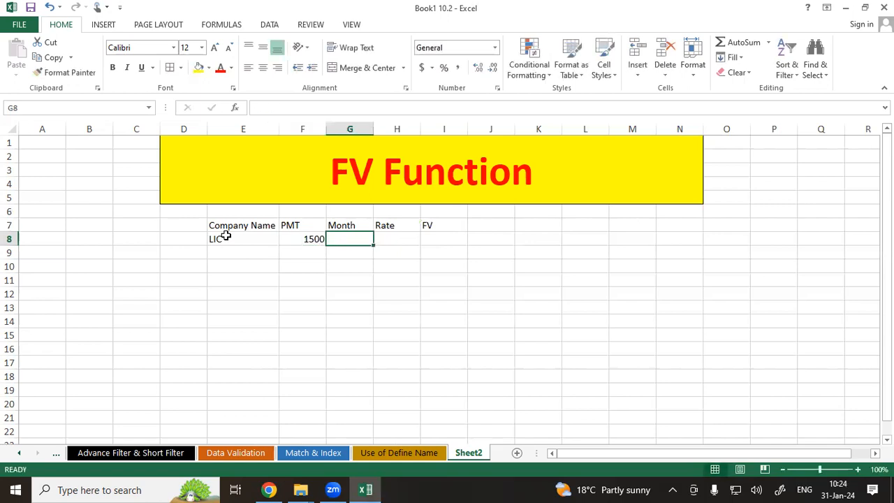
Make the headers in E7:I7 bold at font size 16 and widen column E to fit "Company Name"
{"action": "left_click_drag", "start_coordinate": [224, 224], "coordinate": [447, 227]}
{"action": "left_click", "coordinate": [112, 68]}
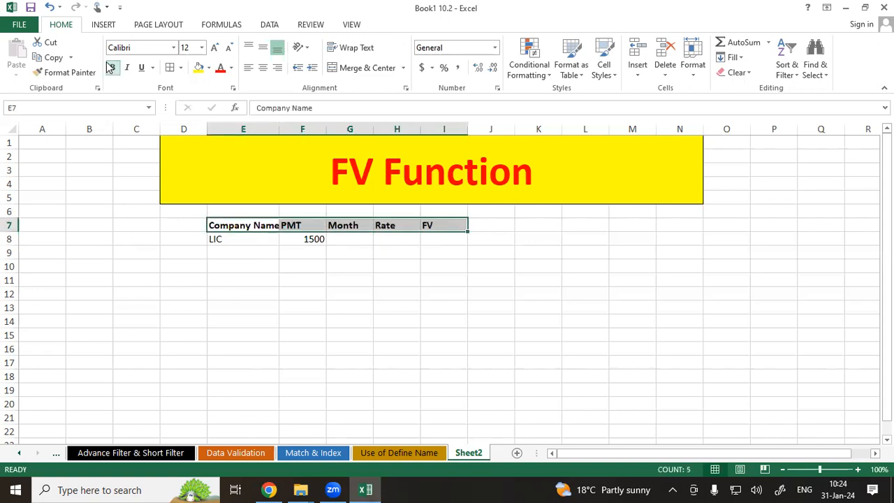
{"action": "left_click", "coordinate": [214, 48]}
{"action": "left_click", "coordinate": [215, 47]}
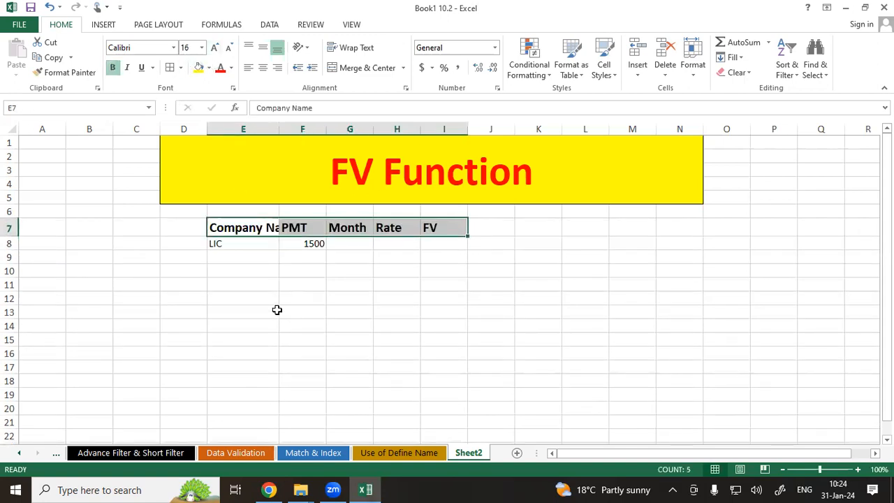
{"action": "left_click", "coordinate": [277, 312]}
{"action": "left_click_drag", "start_coordinate": [279, 129], "coordinate": [304, 130]}
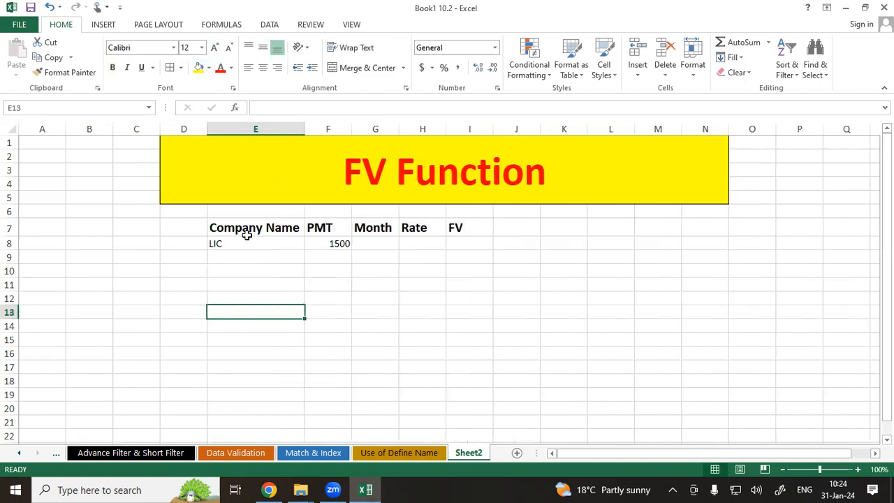
Apply all borders to the table range E7:I13
{"action": "left_click_drag", "start_coordinate": [273, 229], "coordinate": [482, 314]}
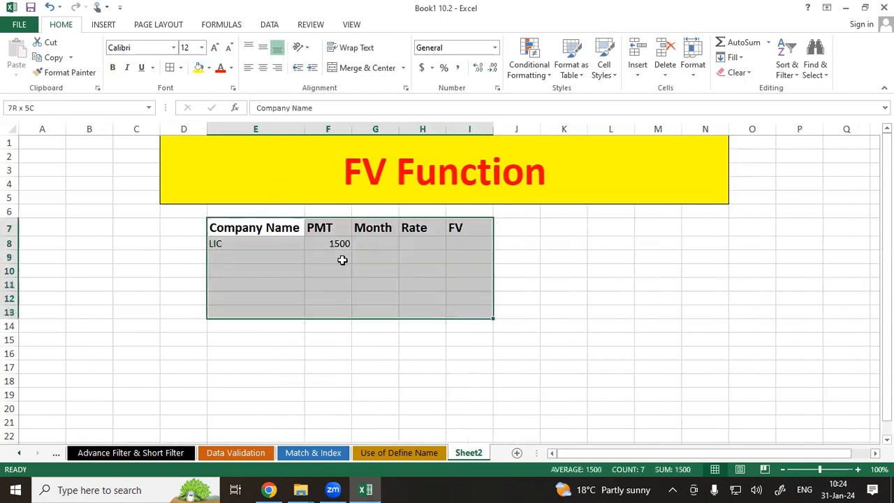
{"action": "left_click", "coordinate": [169, 67]}
{"action": "left_click", "coordinate": [227, 369]}
Enter 24 as the Month value for LIC in G8
{"action": "left_click", "coordinate": [243, 245]}
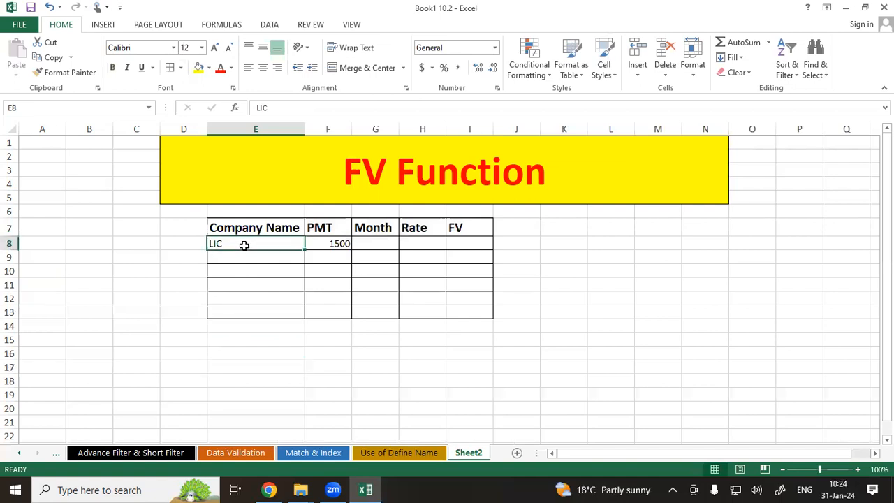
{"action": "left_click", "coordinate": [338, 245]}
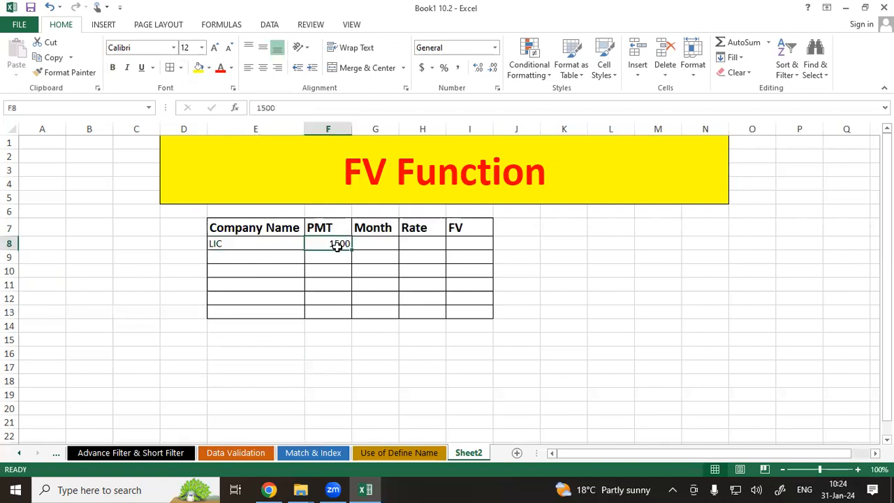
{"action": "left_click", "coordinate": [379, 243]}
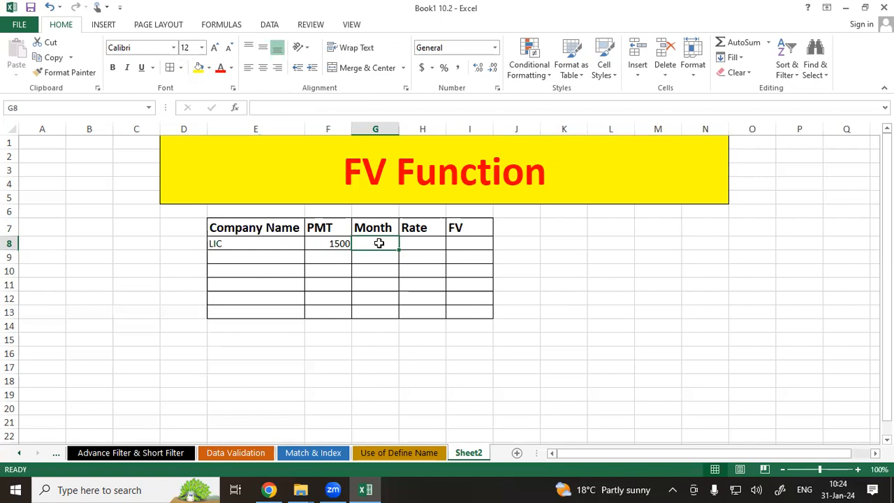
{"action": "type", "text": "24"}
{"action": "key", "text": "Tab"}
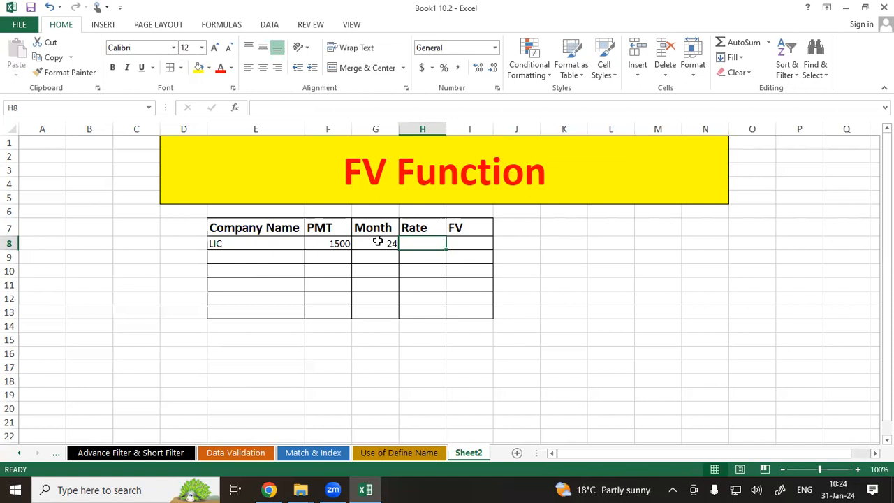
Enter 10% as the Rate for LIC in H8
{"action": "left_click", "coordinate": [333, 243]}
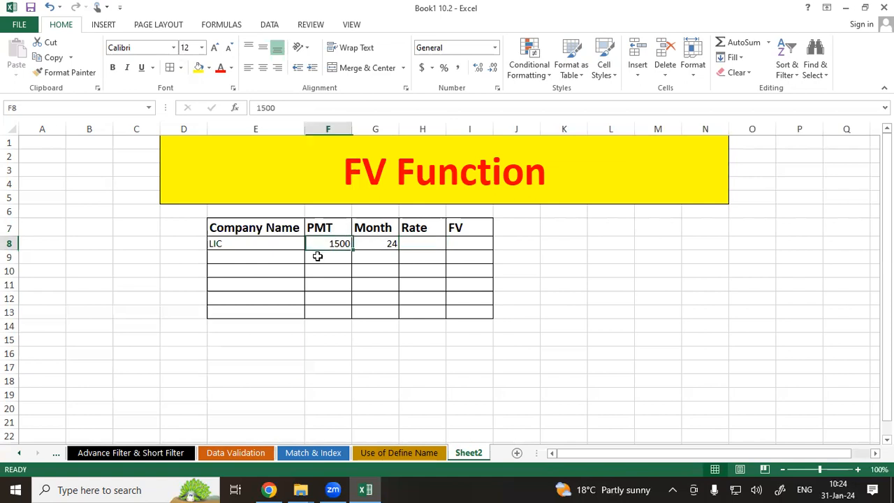
{"action": "left_click", "coordinate": [374, 245]}
{"action": "left_click", "coordinate": [427, 246]}
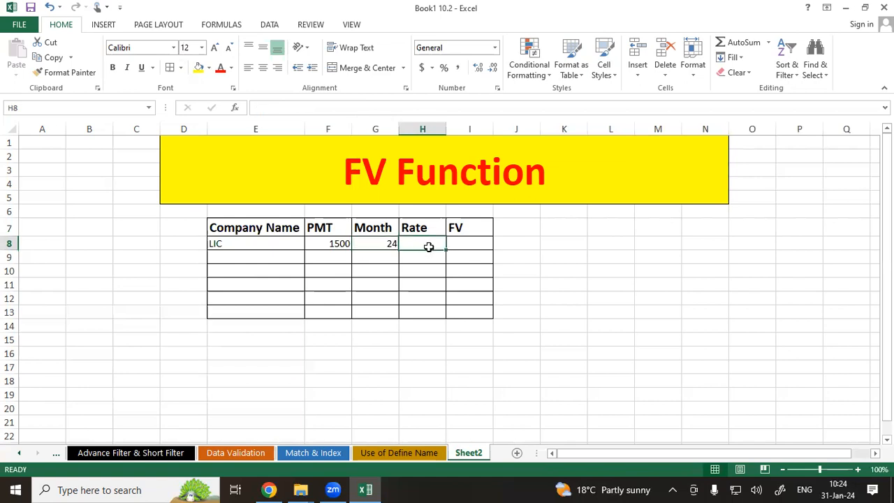
{"action": "type", "text": "10"}
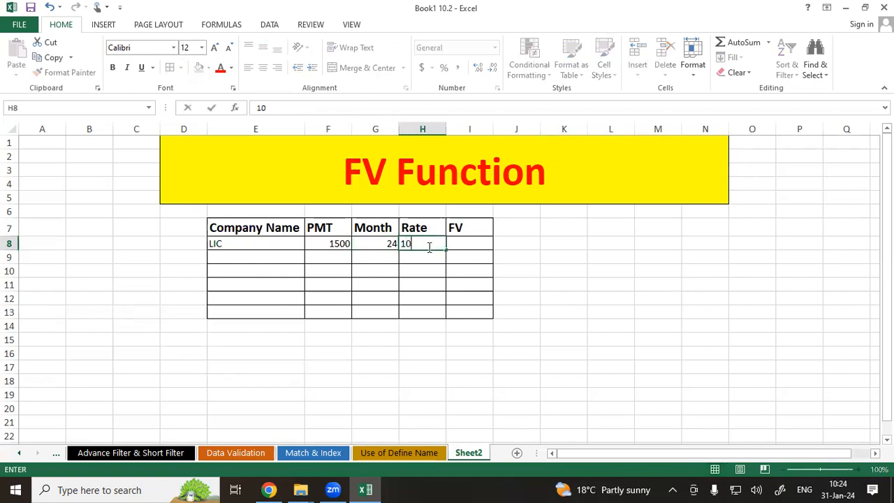
{"action": "type", "text": "%"}
{"action": "key", "text": "Return"}
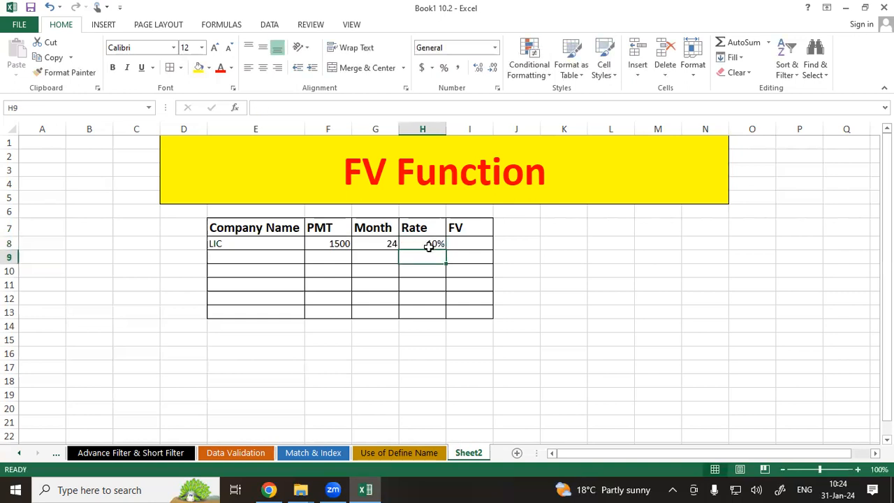
Draw a freehand curve linking the PMT and Month values of LIC, and clear the annotation
{"action": "left_click", "coordinate": [461, 243]}
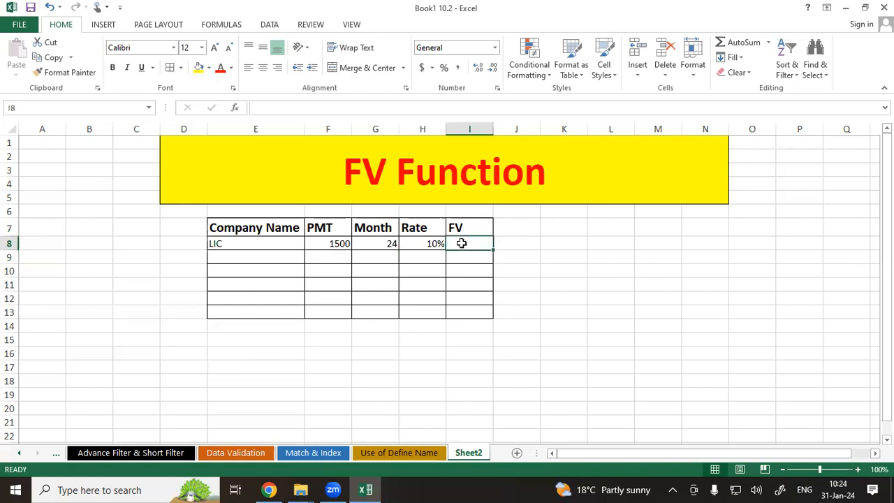
{"action": "left_click", "coordinate": [620, 64]}
{"action": "mouse_move", "coordinate": [336, 248]}
{"action": "left_mouse_down"}
{"action": "mouse_move", "coordinate": [359, 264]}
{"action": "mouse_move", "coordinate": [381, 261]}
{"action": "mouse_move", "coordinate": [386, 248]}
{"action": "left_mouse_up"}
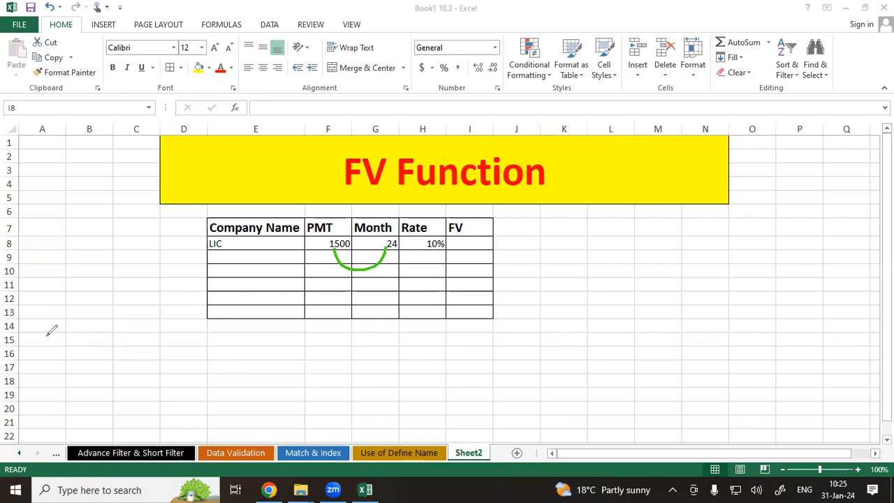
{"action": "key", "text": "Escape"}
Start an FV formula in I8 with H8/12 as the rate and G8 as the number of periods
{"action": "left_click", "coordinate": [460, 243]}
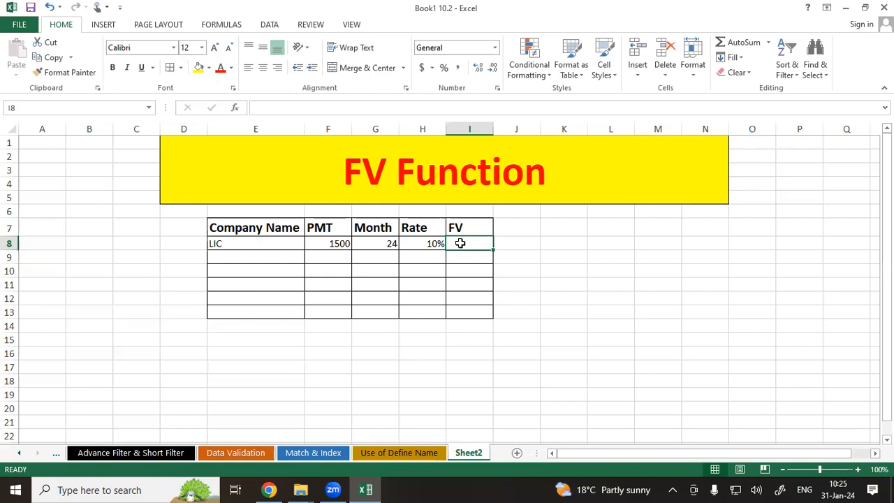
{"action": "type", "text": "="}
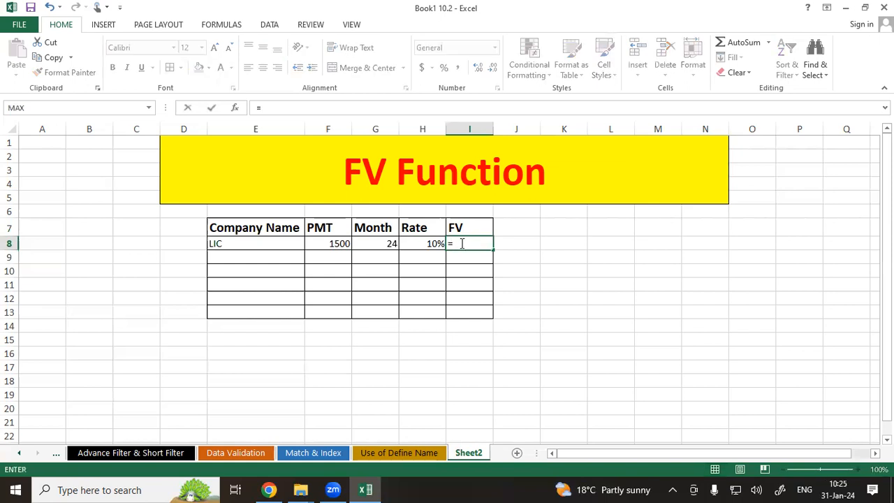
{"action": "type", "text": "fv"}
{"action": "key", "text": "Tab"}
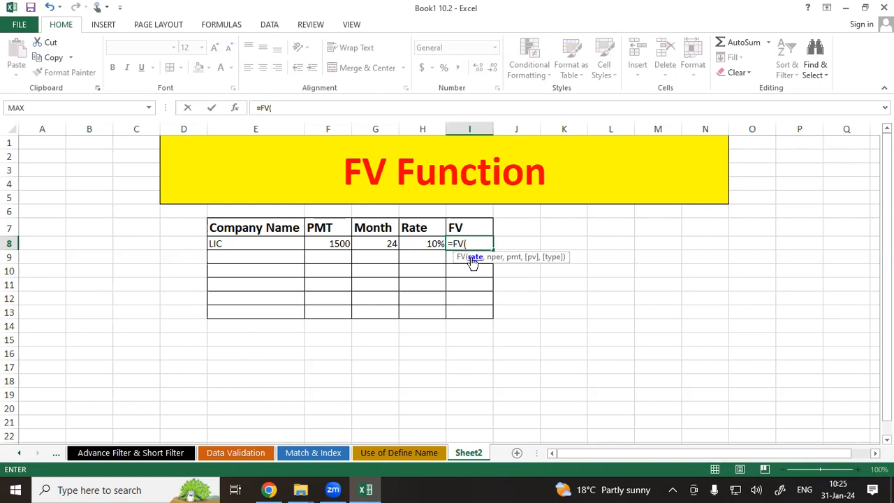
{"action": "left_click", "coordinate": [433, 245]}
{"action": "type", "text": "/12"}
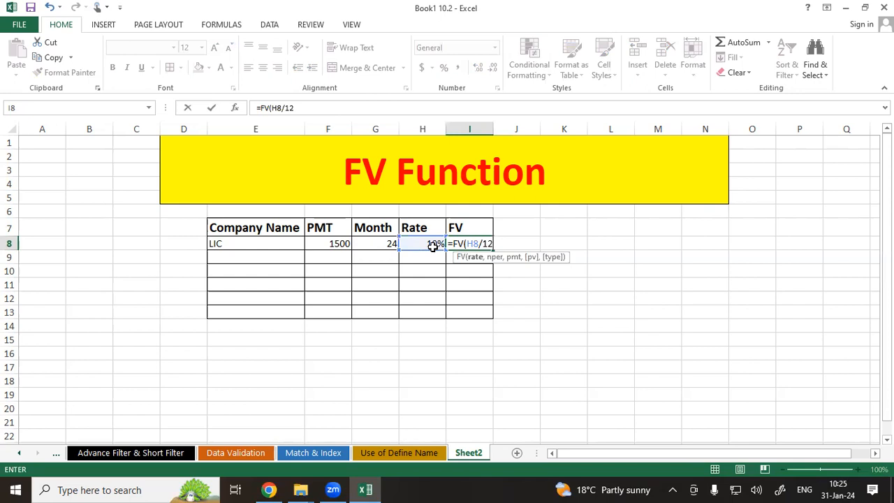
{"action": "type", "text": ","}
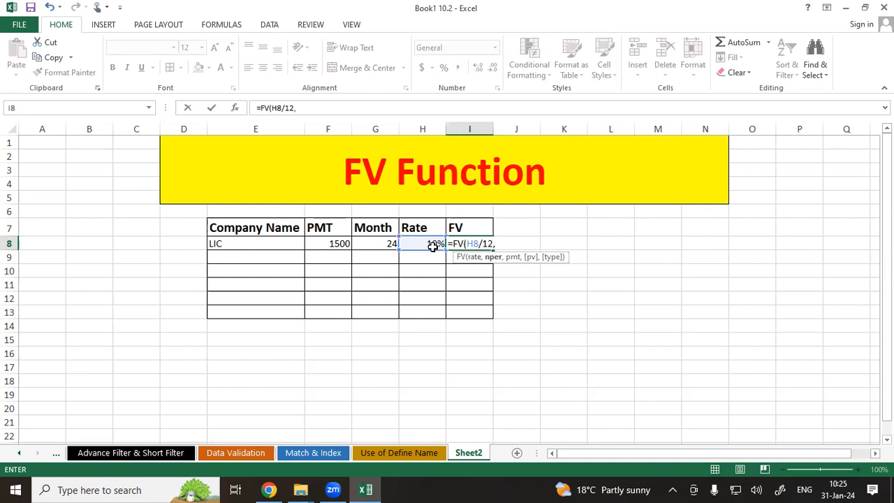
{"action": "left_click", "coordinate": [372, 239]}
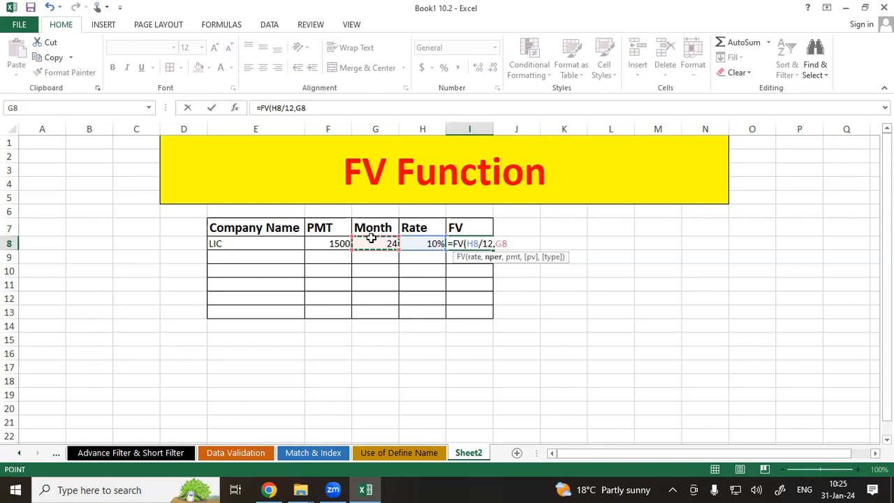
{"action": "type", "text": ","}
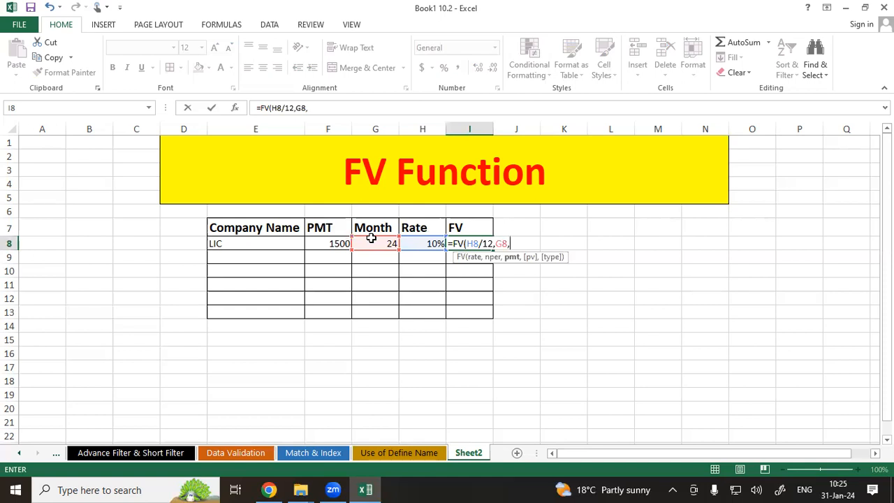
Complete the FV formula in I8 with F8 as the payment, an empty pv and type 1 for beginning of the period
{"action": "left_click", "coordinate": [343, 243]}
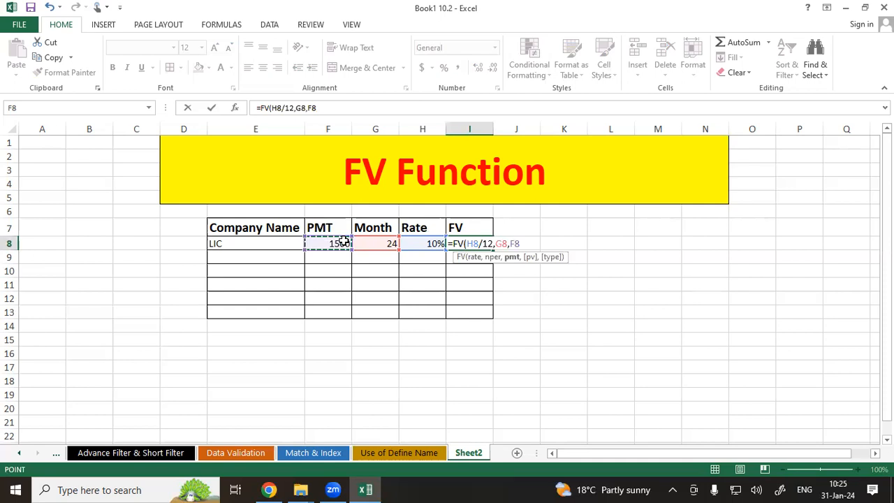
{"action": "type", "text": ","}
{"action": "type", "text": "0"}
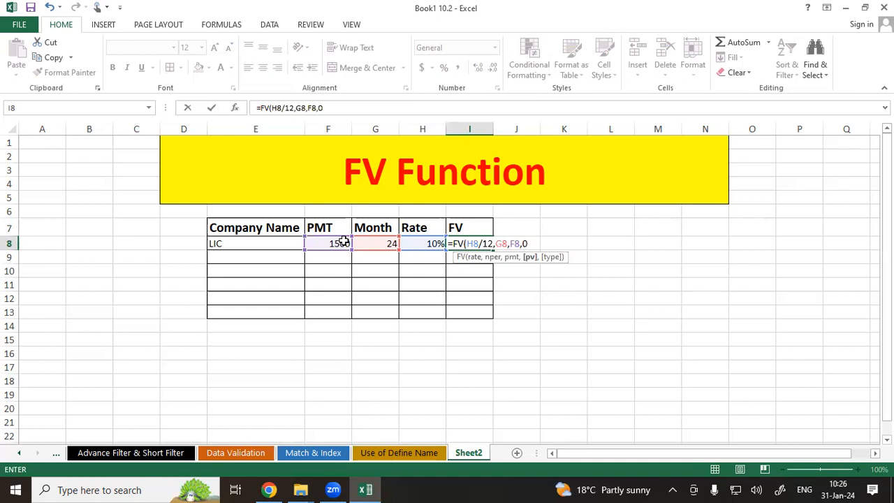
{"action": "key", "text": "BackSpace"}
{"action": "type", "text": ","}
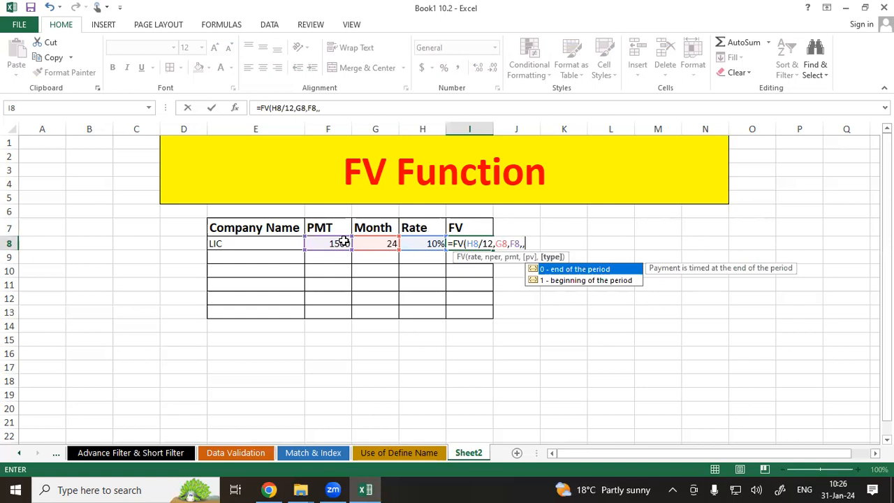
{"action": "key", "text": "Down"}
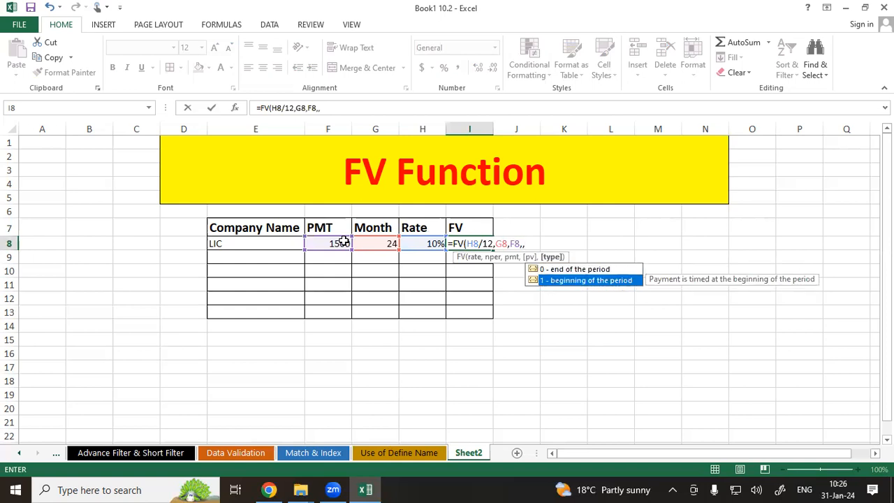
{"action": "type", "text": "1"}
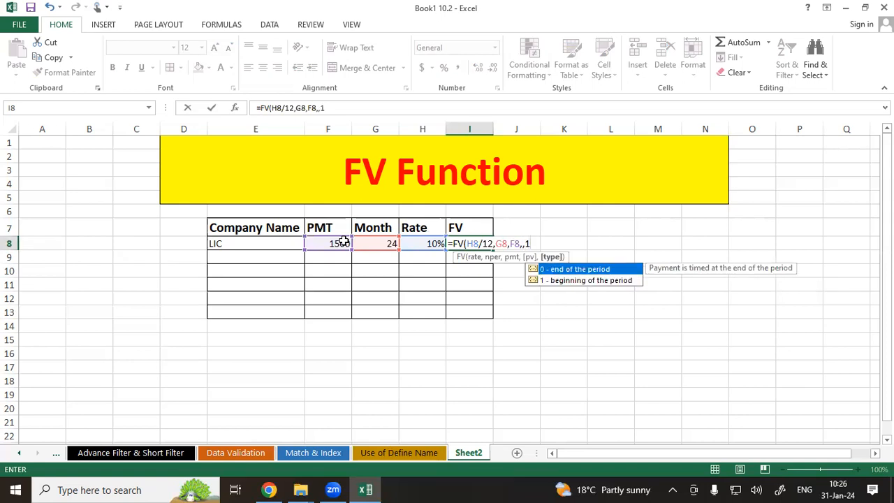
{"action": "type", "text": ")"}
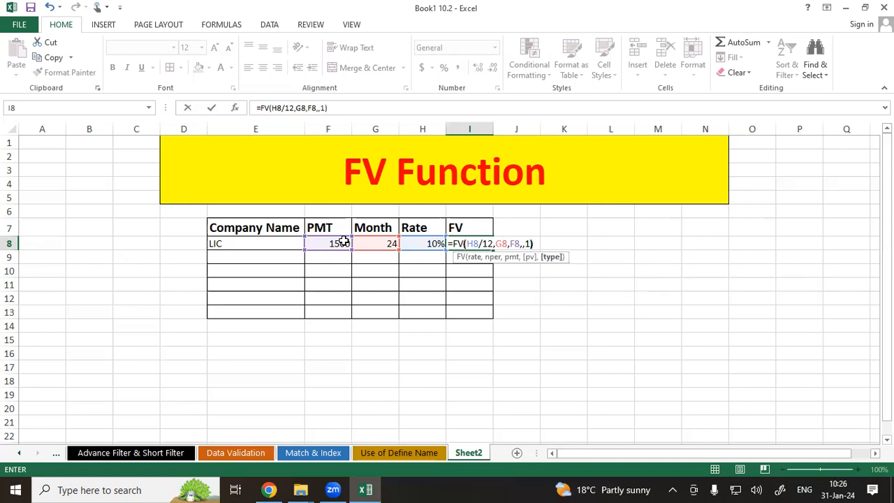
{"action": "key", "text": "Return"}
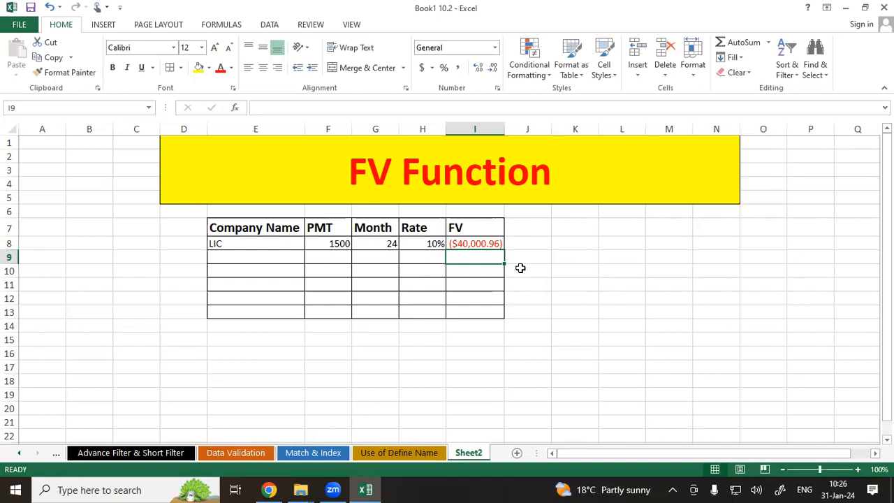
Add the header "Value" in J7 and calculate PMT times Month in J8 with =F8*G8
{"action": "left_click", "coordinate": [519, 221]}
{"action": "type", "text": "Value"}
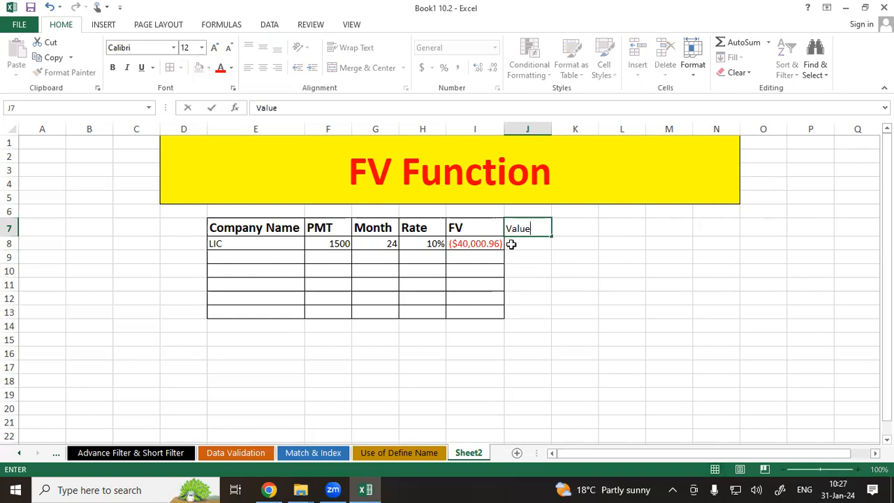
{"action": "left_click", "coordinate": [513, 244]}
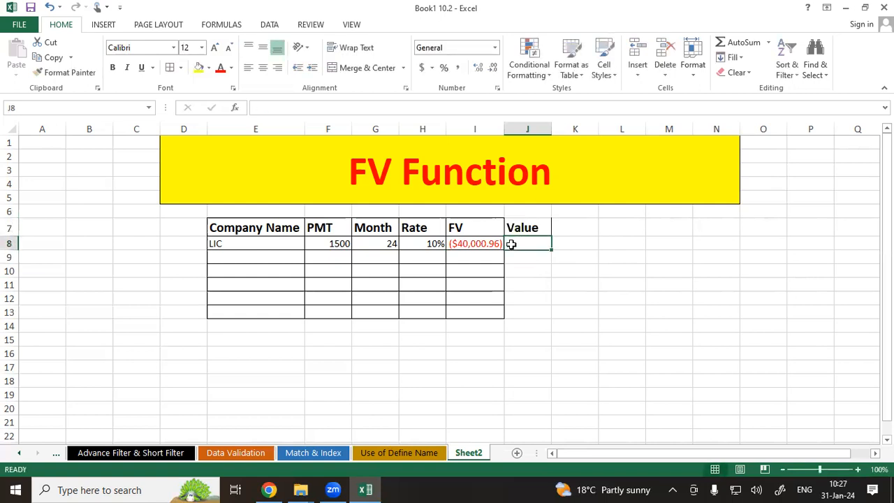
{"action": "type", "text": "="}
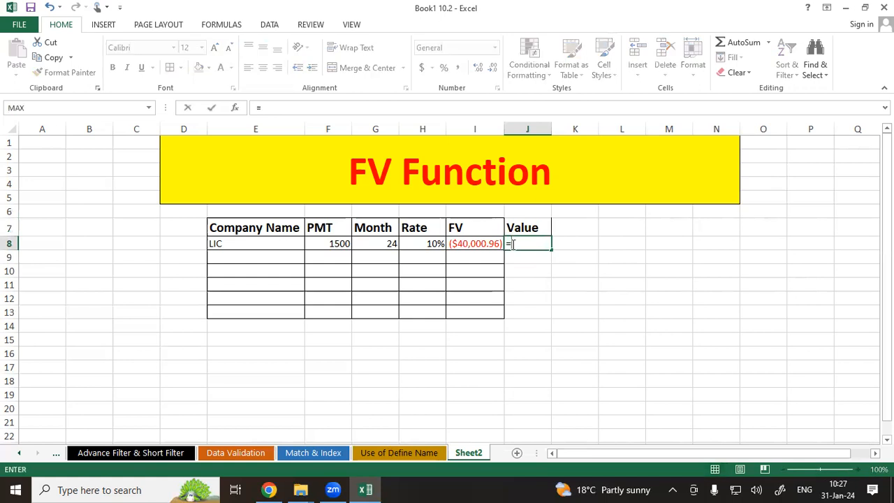
{"action": "left_click", "coordinate": [337, 244]}
{"action": "type", "text": "*"}
{"action": "left_click", "coordinate": [369, 244]}
{"action": "key", "text": "Return"}
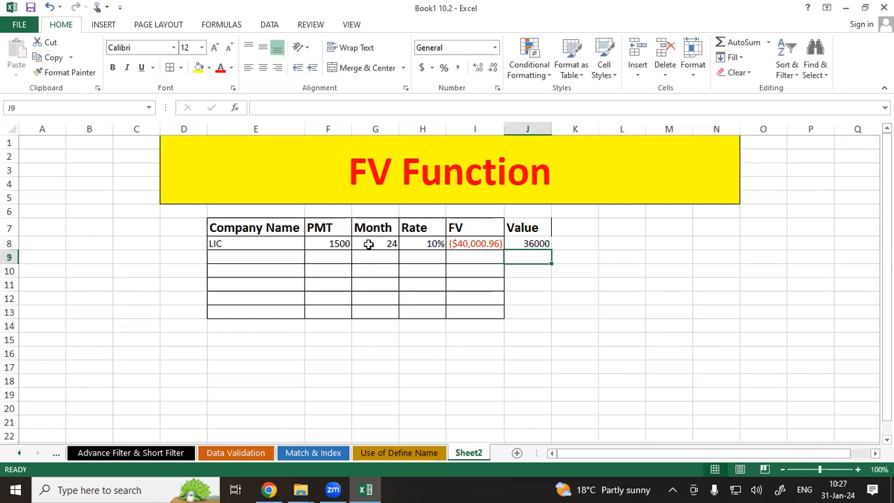
Add the header "Intrest" in K7 and begin a formula in K8
{"action": "left_click", "coordinate": [470, 242]}
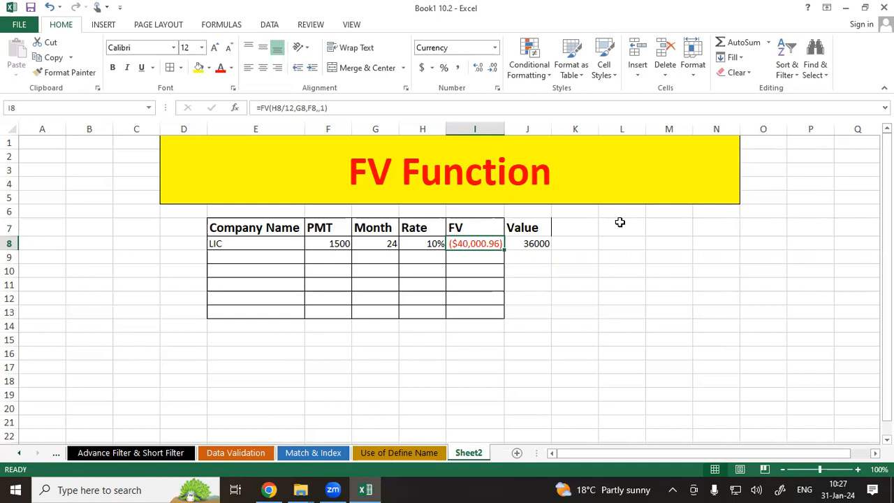
{"action": "key", "text": "Right"}
{"action": "key", "text": "Up"}
{"action": "key", "text": "Right"}
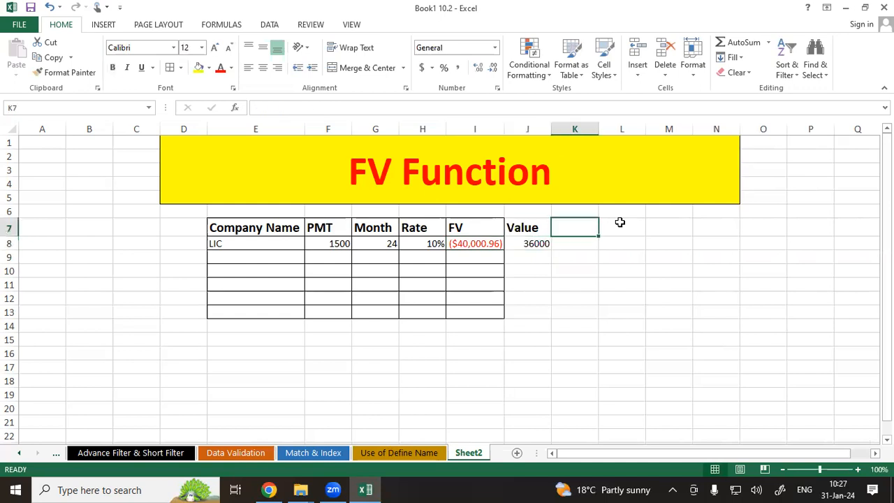
{"action": "type", "text": "Int"}
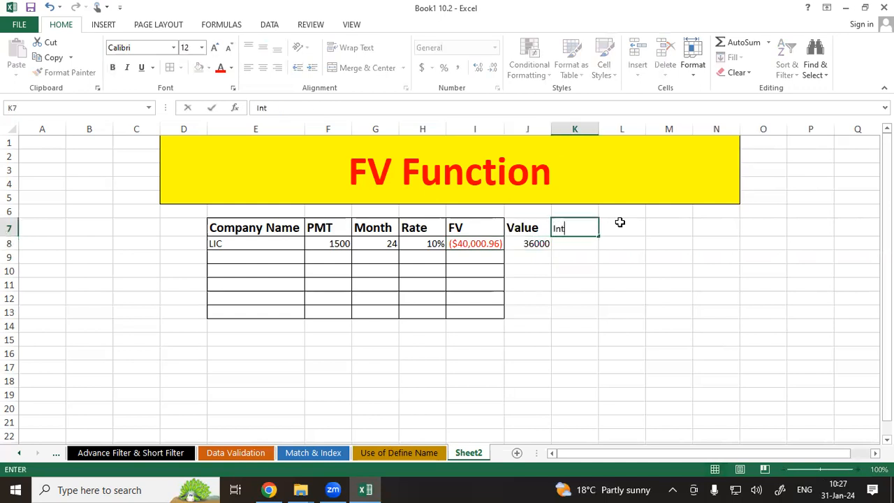
{"action": "type", "text": "rest"}
{"action": "key", "text": "Right"}
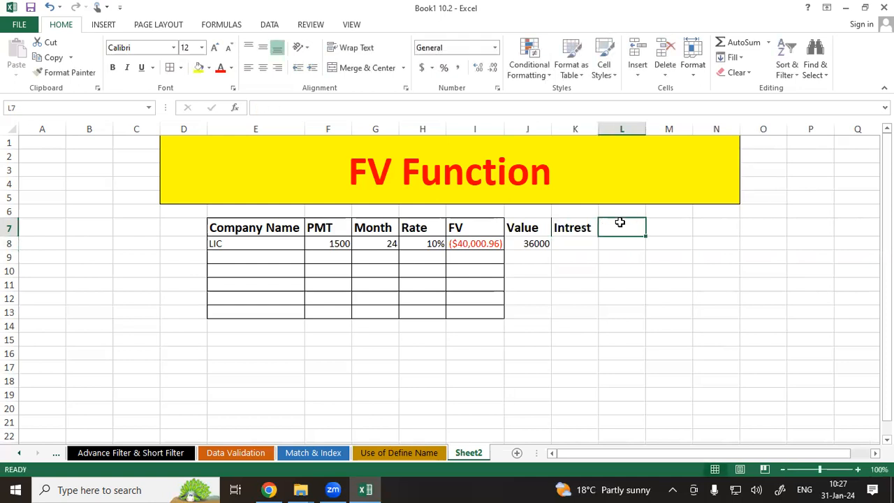
{"action": "key", "text": "Down"}
{"action": "key", "text": "Left"}
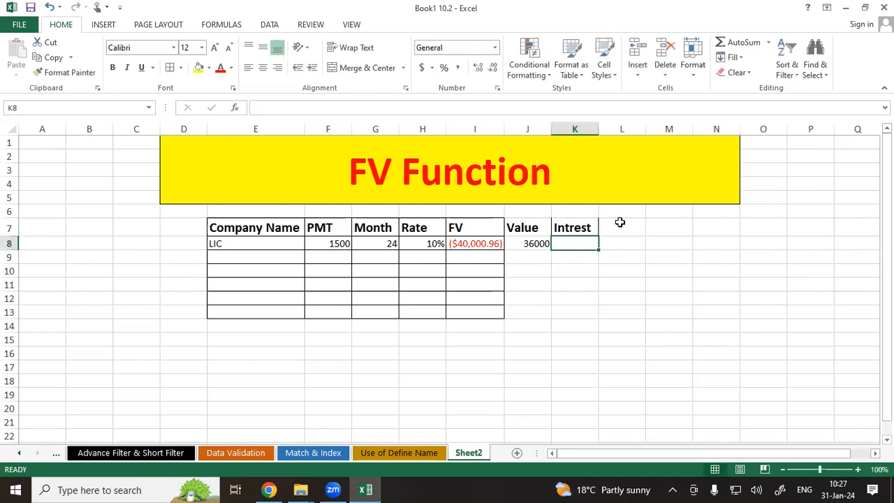
{"action": "type", "text": "="}
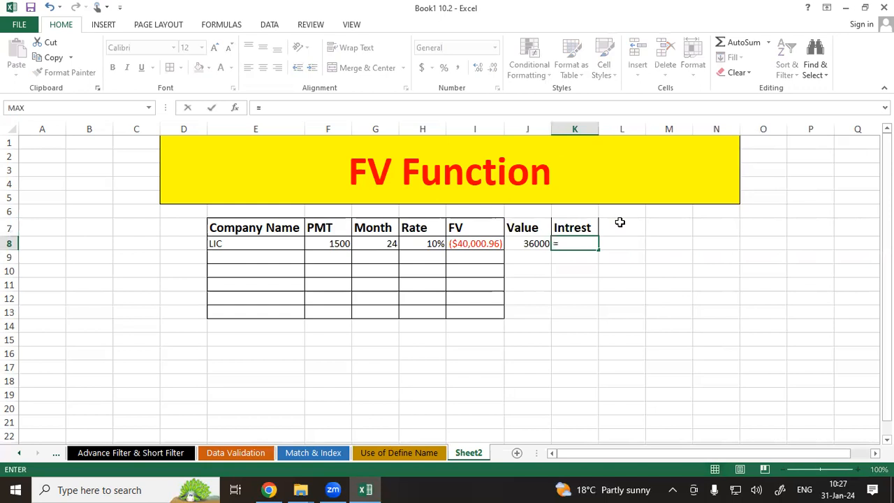
{"action": "type", "text": "40000"}
{"action": "key", "text": "BackSpace"}
{"action": "key", "text": "BackSpace"}
{"action": "key", "text": "BackSpace"}
{"action": "key", "text": "BackSpace"}
{"action": "key", "text": "BackSpace"}
Complete the interest formula in K8 as the sum of FV and Value, =I8+J8
{"action": "left_click", "coordinate": [465, 243]}
{"action": "type", "text": "+"}
{"action": "key", "text": "Left"}
{"action": "key", "text": "Return"}
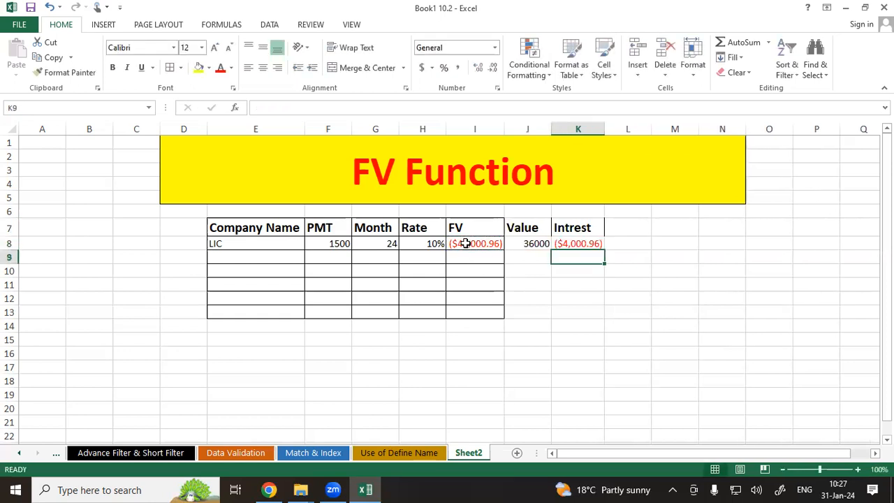
{"action": "left_click", "coordinate": [570, 243]}
{"action": "left_click", "coordinate": [570, 270]}
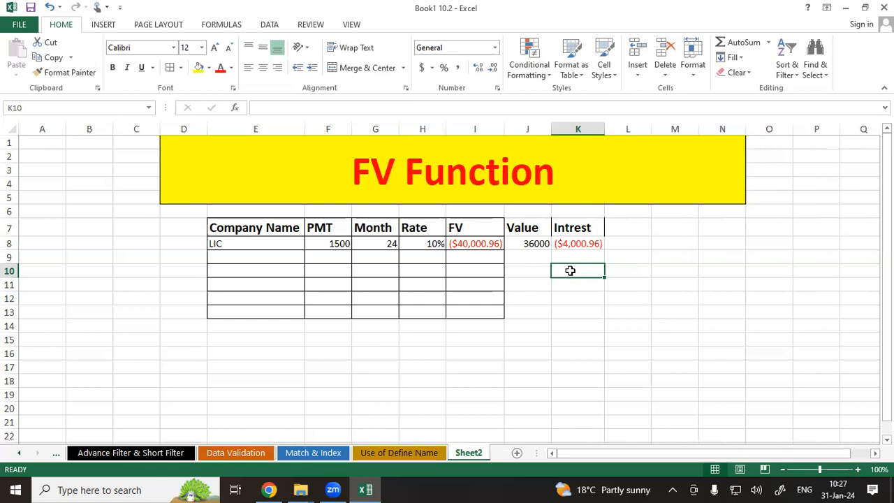
{"action": "left_click", "coordinate": [565, 243]}
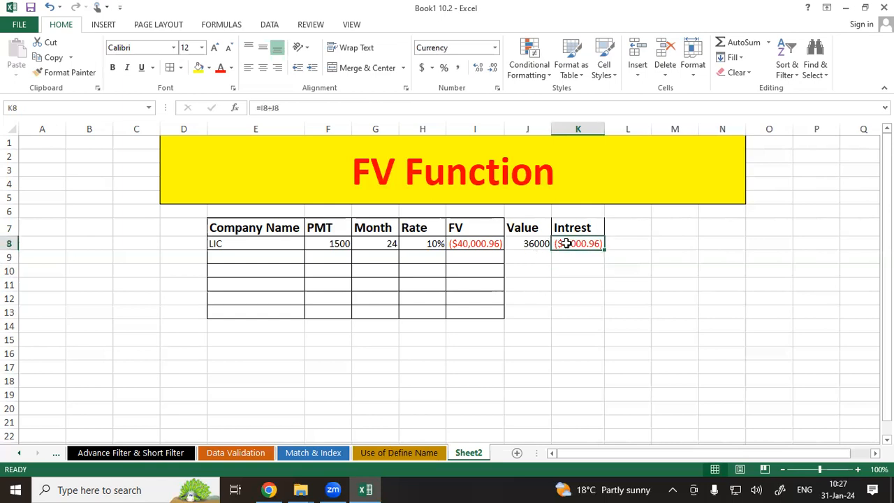
{"action": "left_click", "coordinate": [475, 243]}
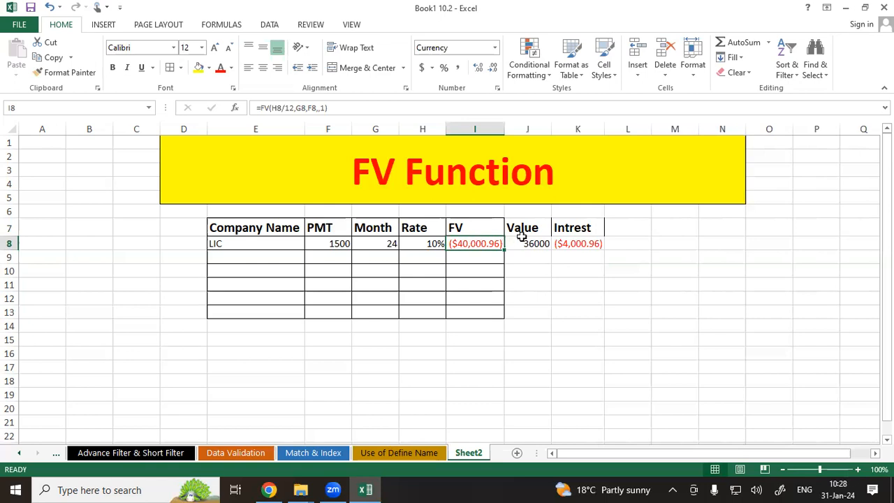
Apply all borders to the FV, Value and Intrest columns in the range I7:K13
{"action": "left_click_drag", "start_coordinate": [489, 233], "coordinate": [580, 311]}
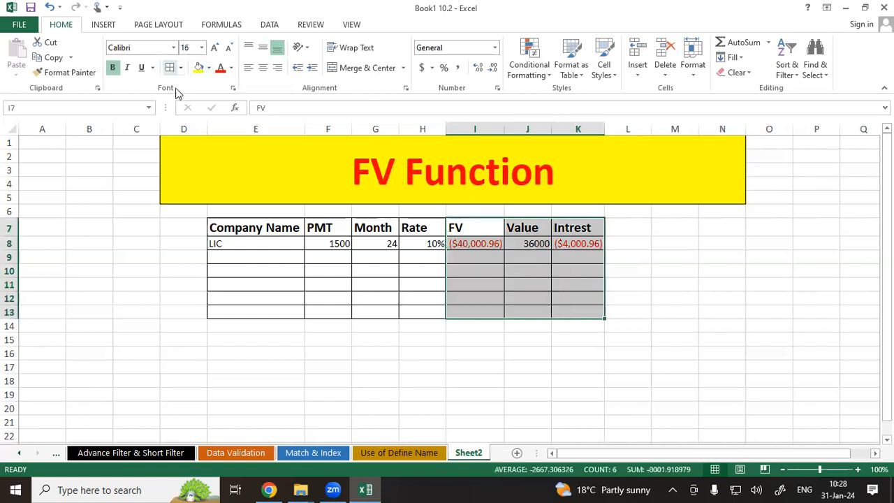
{"action": "left_click", "coordinate": [432, 295]}
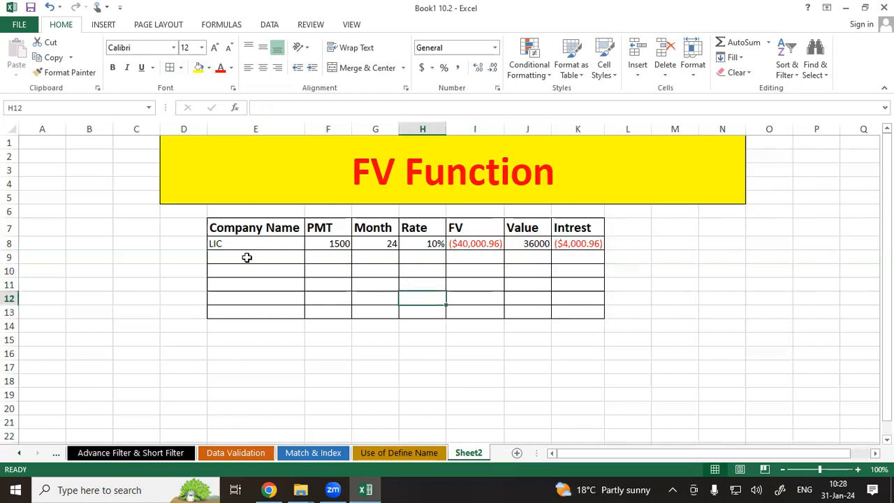
Fill row 9 with company name Bajaj, PMT 1200, Month 36 and Rate 12%
{"action": "left_click", "coordinate": [244, 258]}
{"action": "type", "text": "B"}
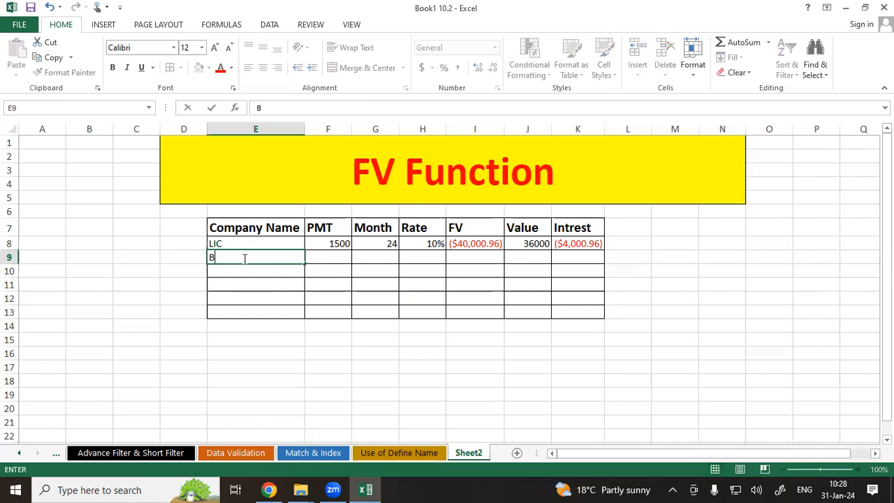
{"action": "type", "text": "ajaj"}
{"action": "key", "text": "Tab"}
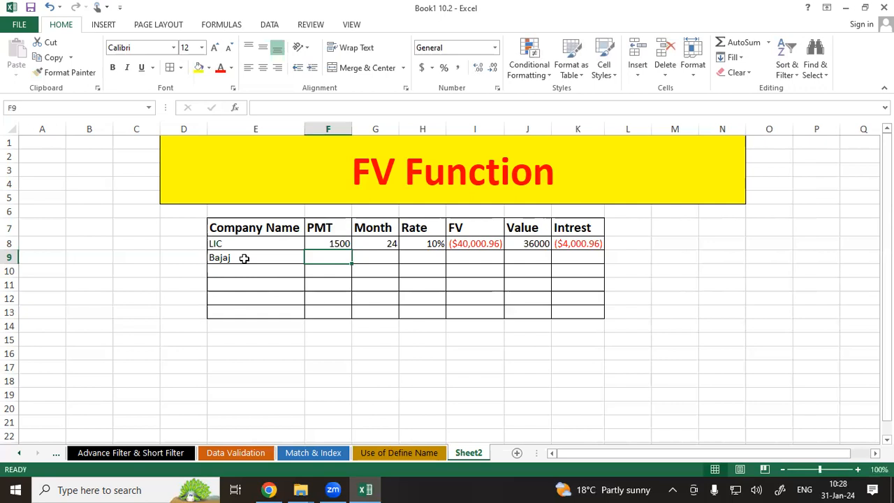
{"action": "type", "text": "1200"}
{"action": "key", "text": "Tab"}
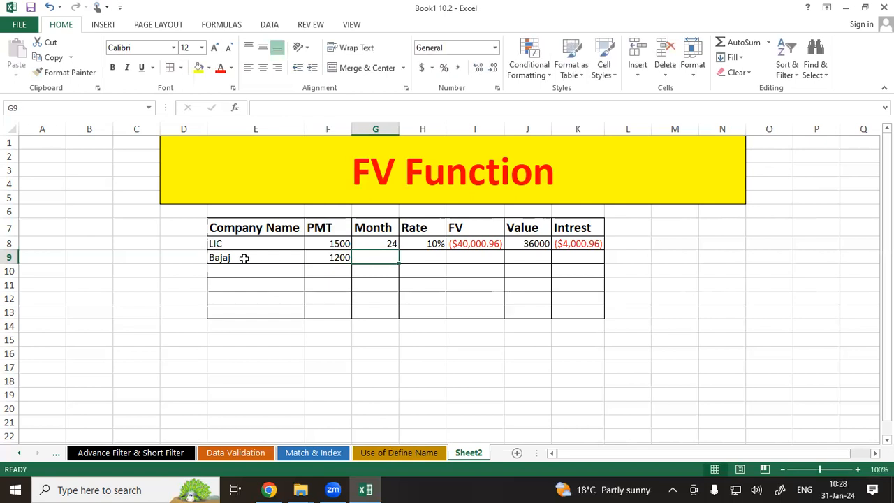
{"action": "type", "text": "36"}
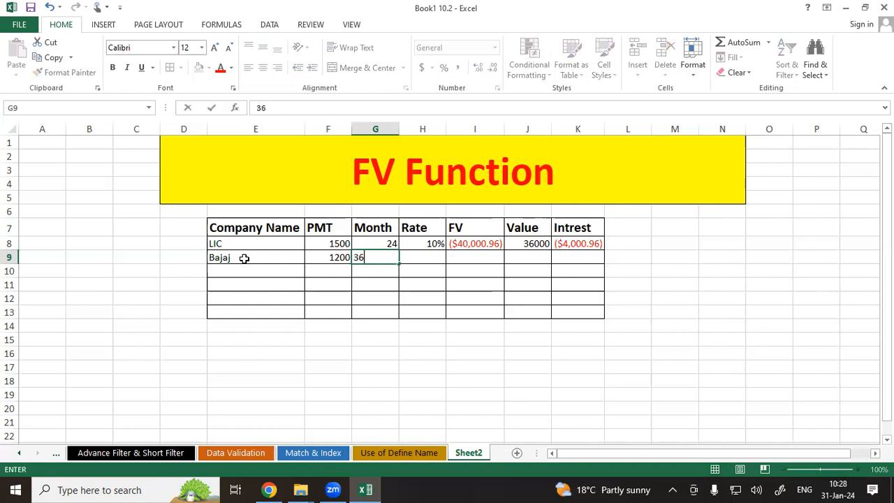
{"action": "key", "text": "Tab"}
{"action": "type", "text": "1"}
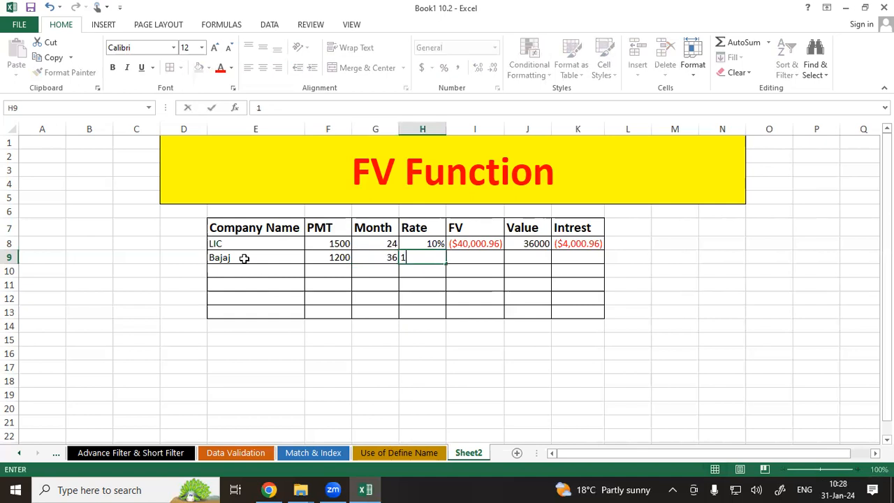
{"action": "type", "text": "2%"}
{"action": "key", "text": "Tab"}
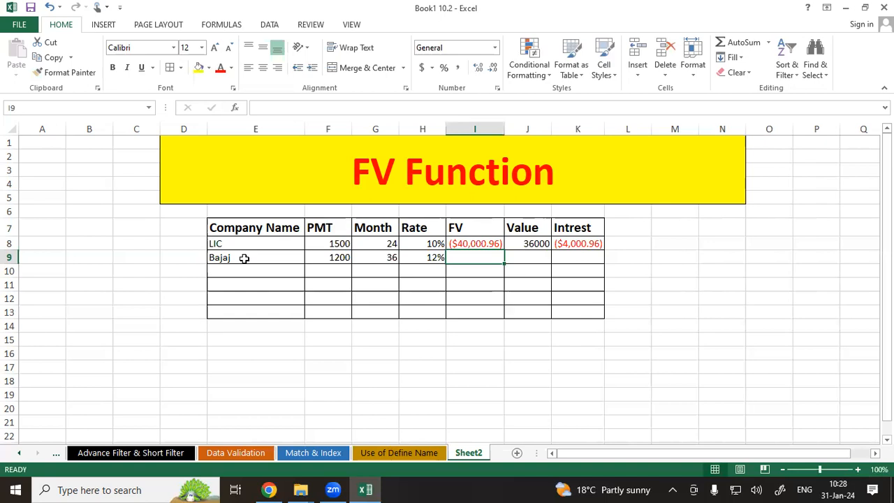
Begin an FV formula in I9 with H9/12 as the rate and G9 as the number of periods
{"action": "type", "text": "="}
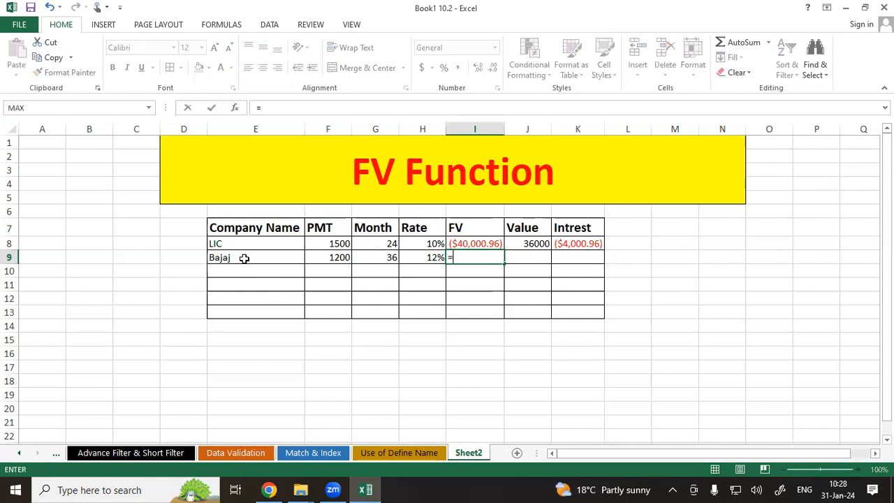
{"action": "type", "text": "fv"}
{"action": "key", "text": "Tab"}
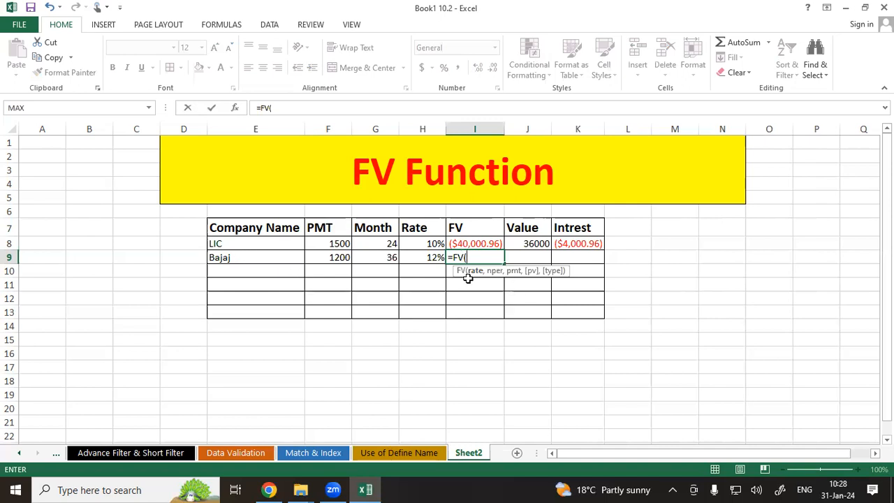
{"action": "left_click", "coordinate": [432, 257]}
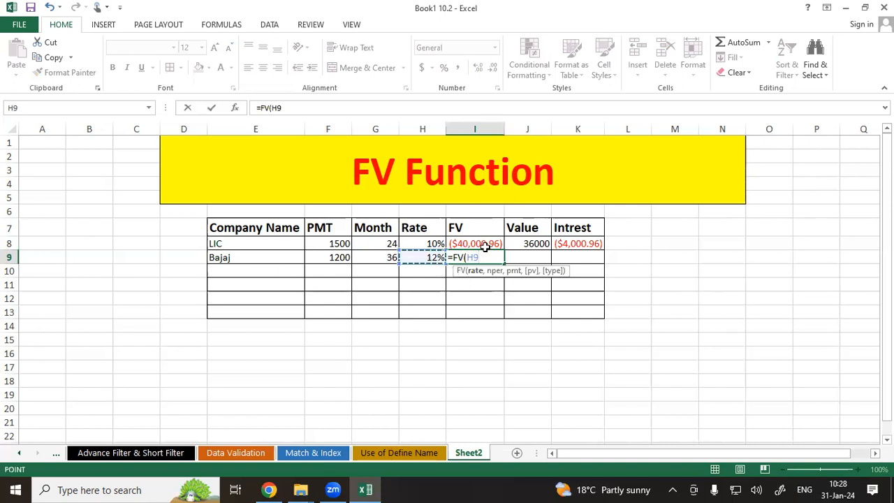
{"action": "type", "text": "/12"}
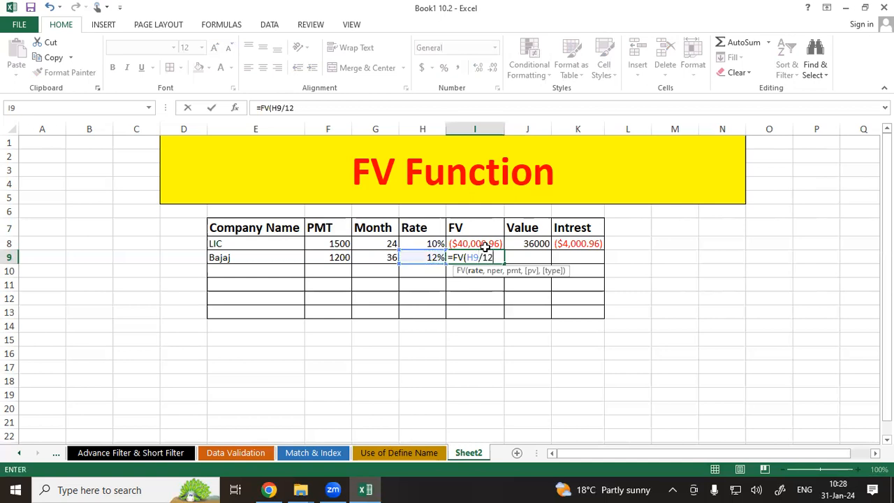
{"action": "type", "text": ","}
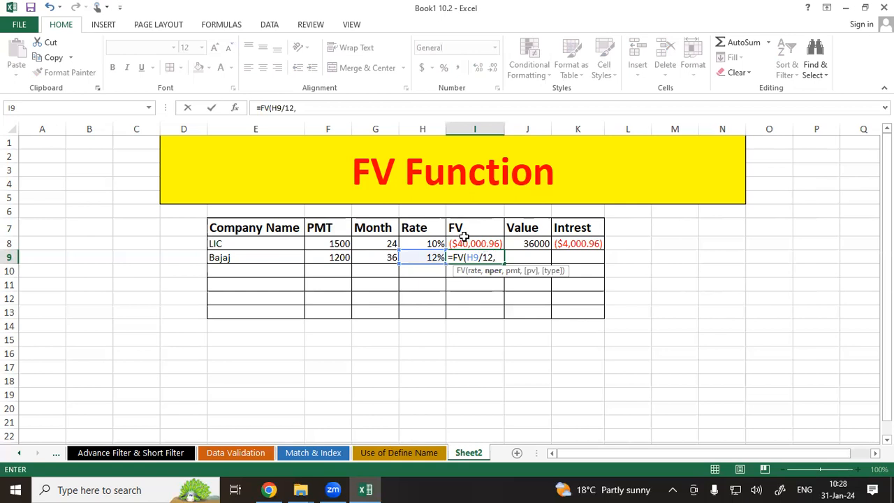
{"action": "left_click", "coordinate": [372, 255]}
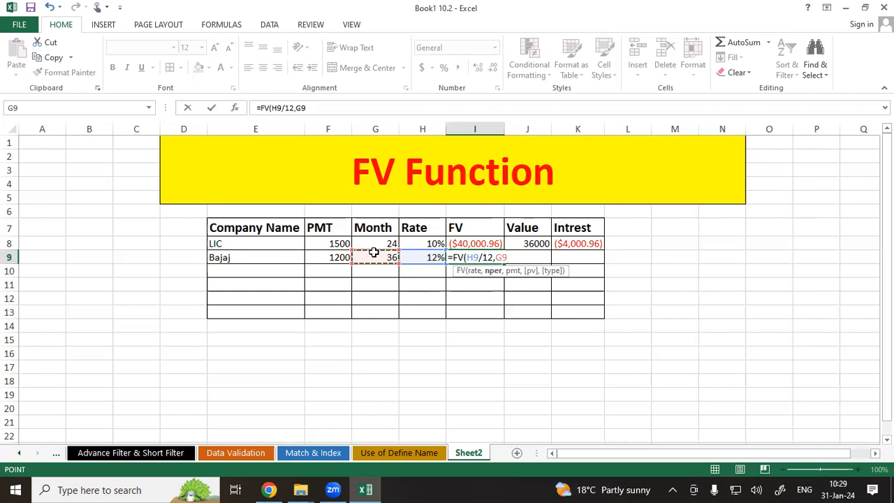
{"action": "type", "text": ","}
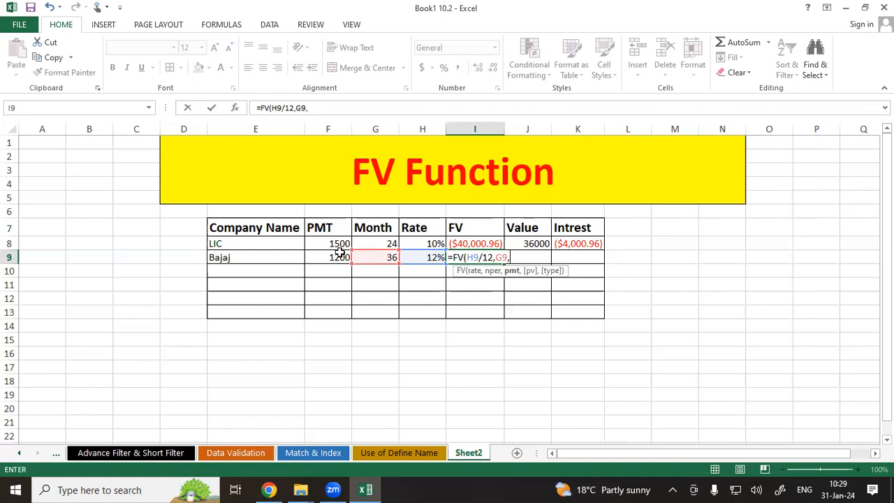
Complete the FV formula in I9 with F9 as the payment, an empty pv and type 1
{"action": "left_click", "coordinate": [311, 260]}
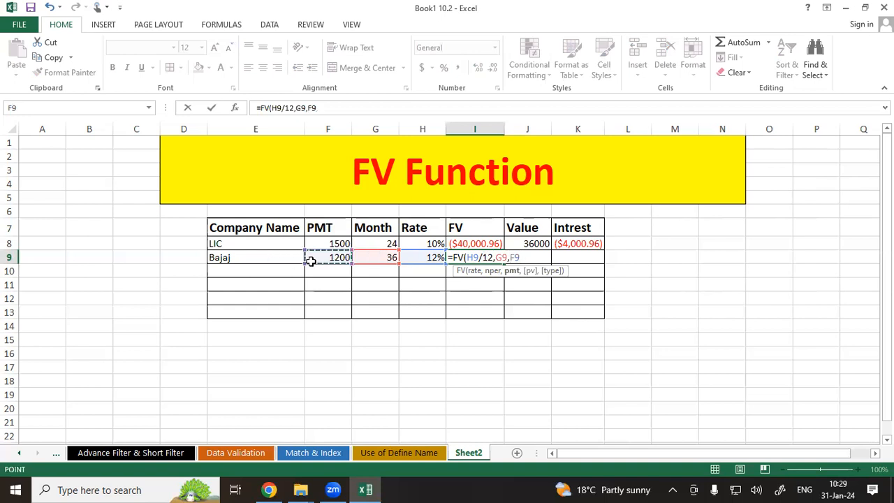
{"action": "type", "text": ","}
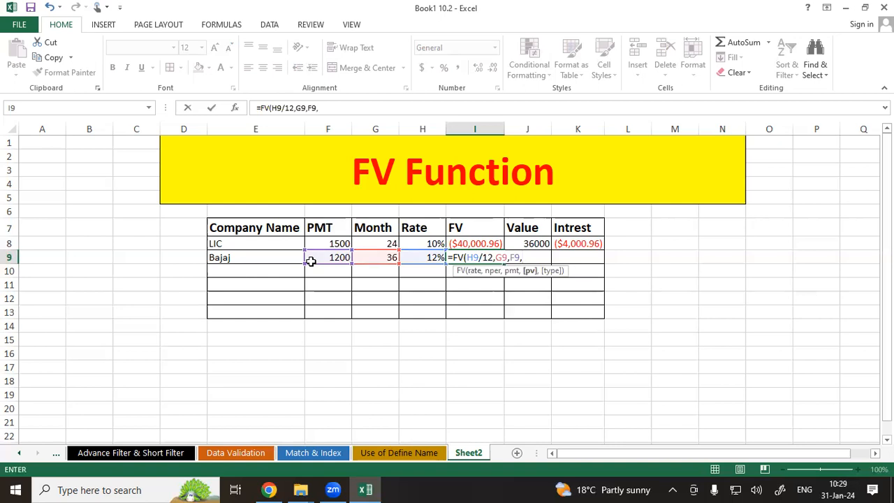
{"action": "type", "text": ","}
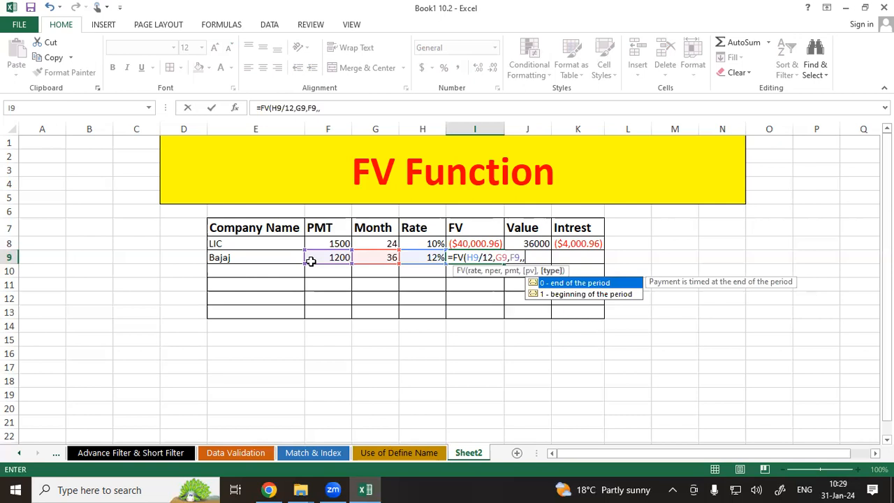
{"action": "type", "text": "1)"}
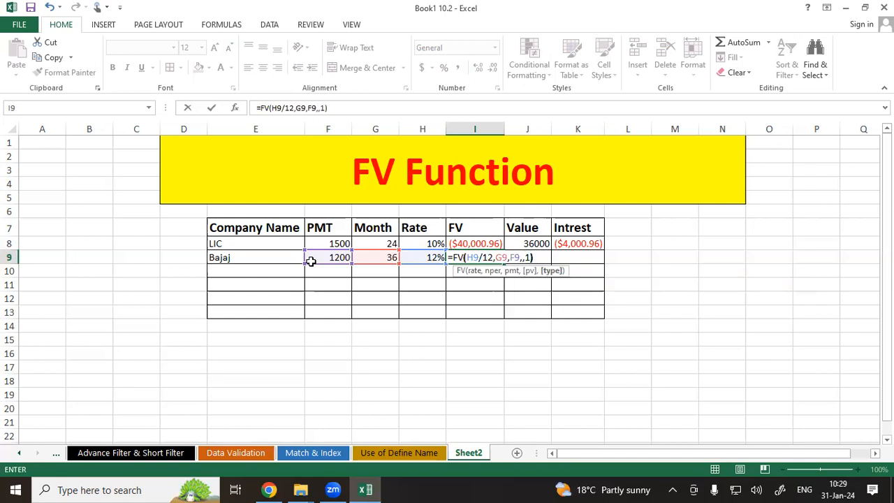
{"action": "key", "text": "Return"}
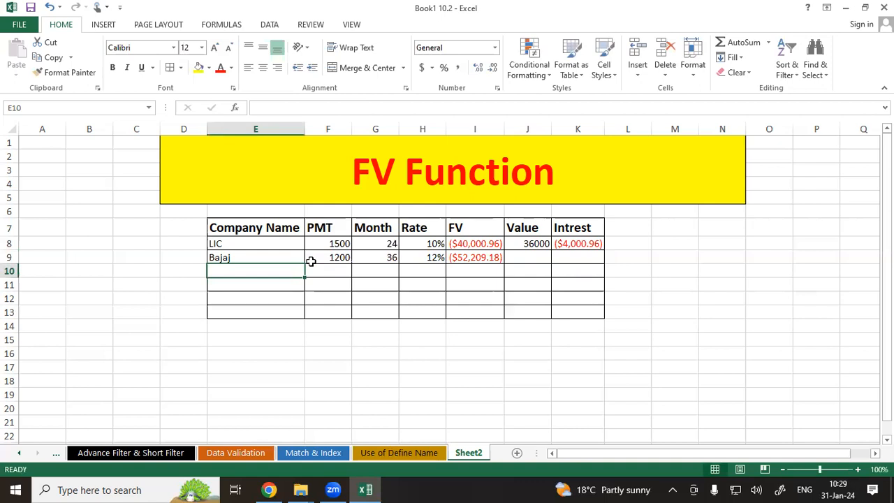
Calculate the invested value for Bajaj in J9 as PMT times Month with =F9*G9
{"action": "left_click", "coordinate": [525, 253]}
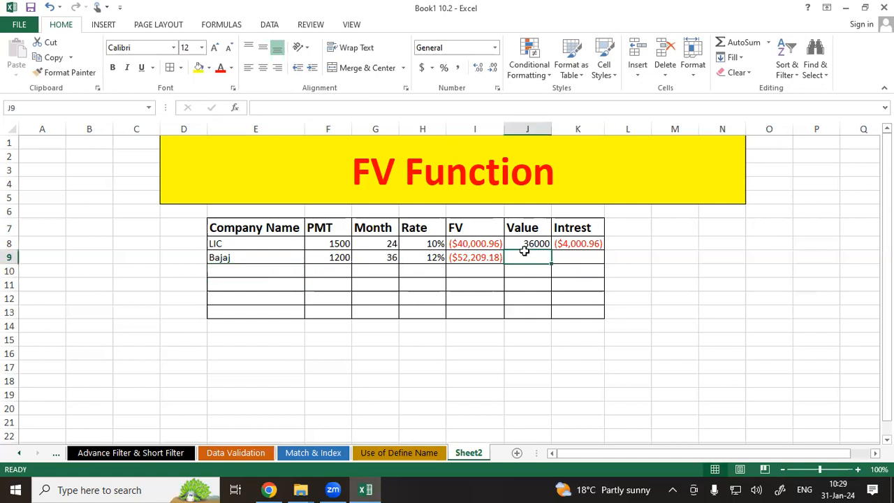
{"action": "type", "text": "="}
{"action": "left_click", "coordinate": [318, 257]}
{"action": "type", "text": "*"}
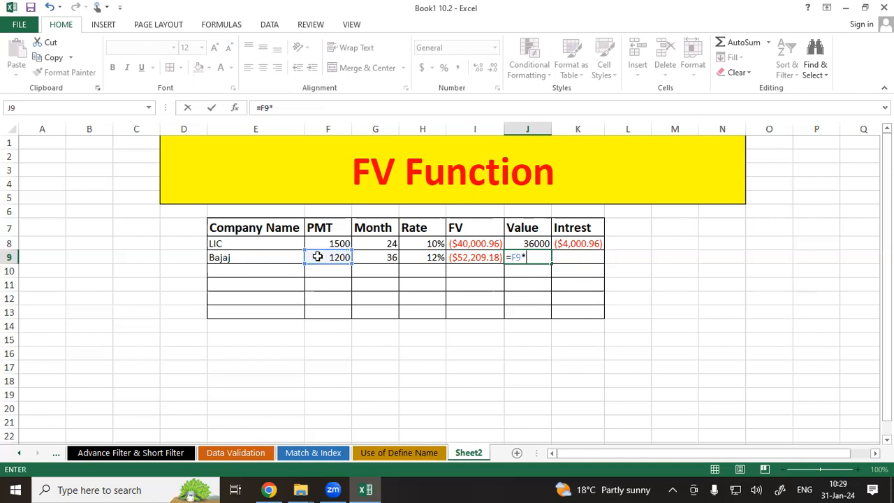
{"action": "left_click", "coordinate": [365, 257]}
{"action": "key", "text": "Return"}
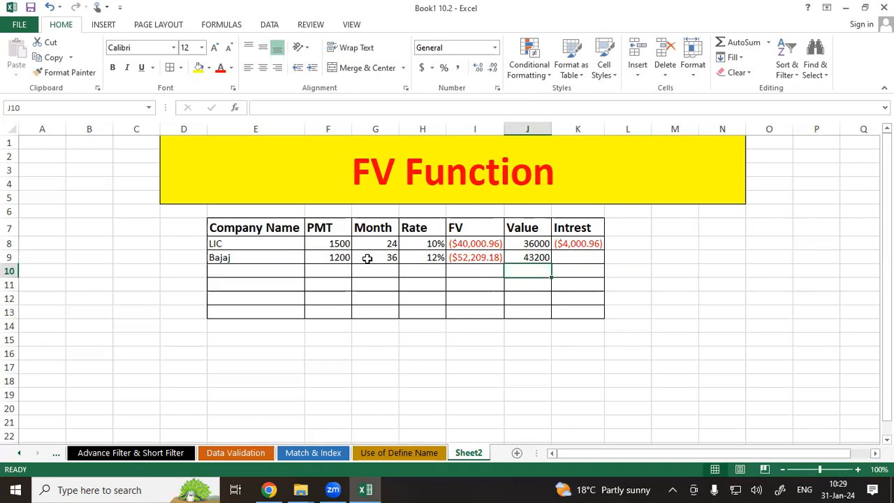
Calculate the interest for Bajaj in K9 as the sum of FV and Value with =I9+J9
{"action": "left_click", "coordinate": [578, 260]}
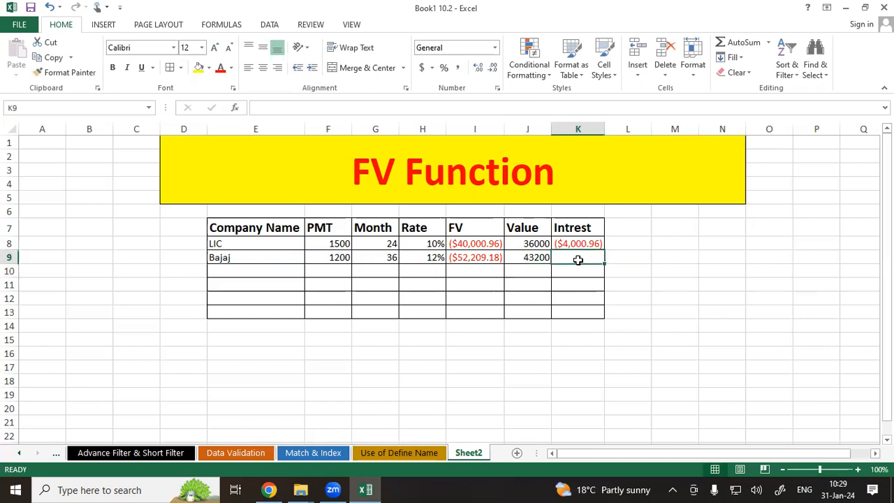
{"action": "type", "text": "="}
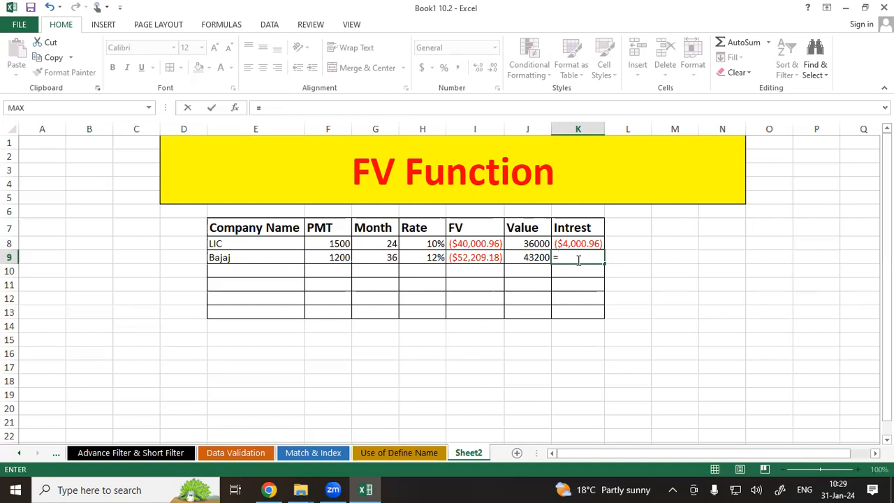
{"action": "left_click", "coordinate": [488, 257]}
{"action": "type", "text": "+"}
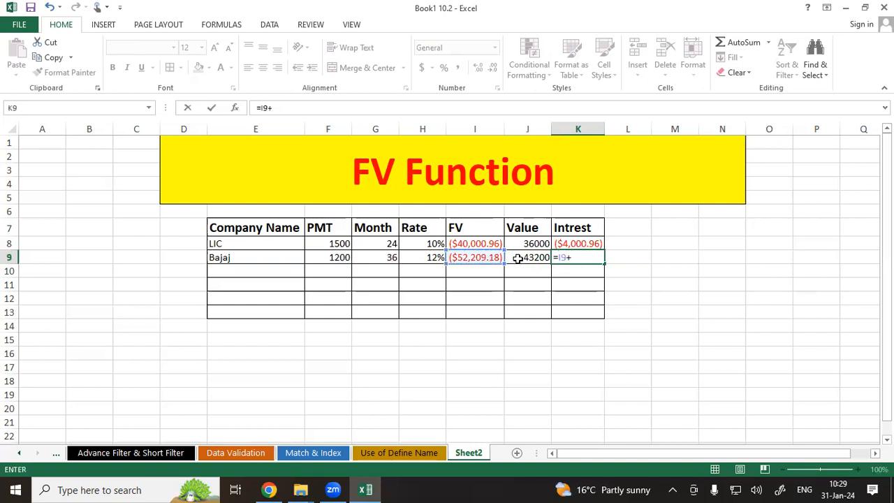
{"action": "left_click", "coordinate": [517, 257]}
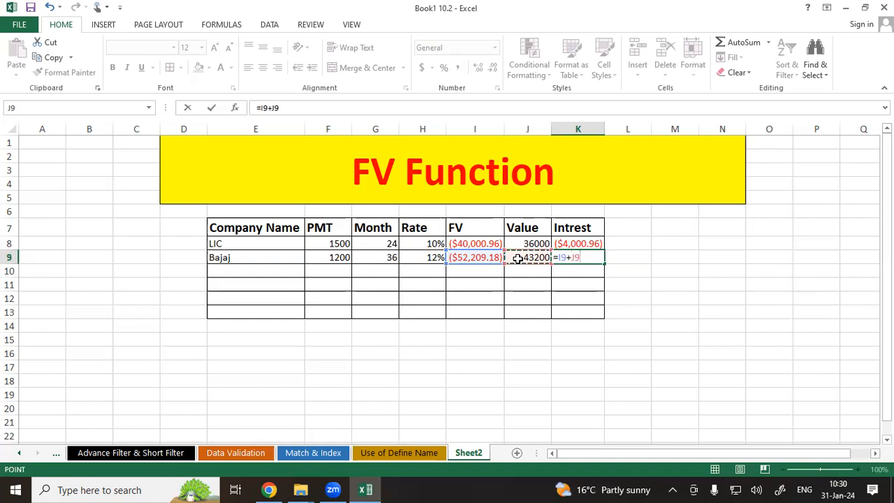
{"action": "key", "text": "Return"}
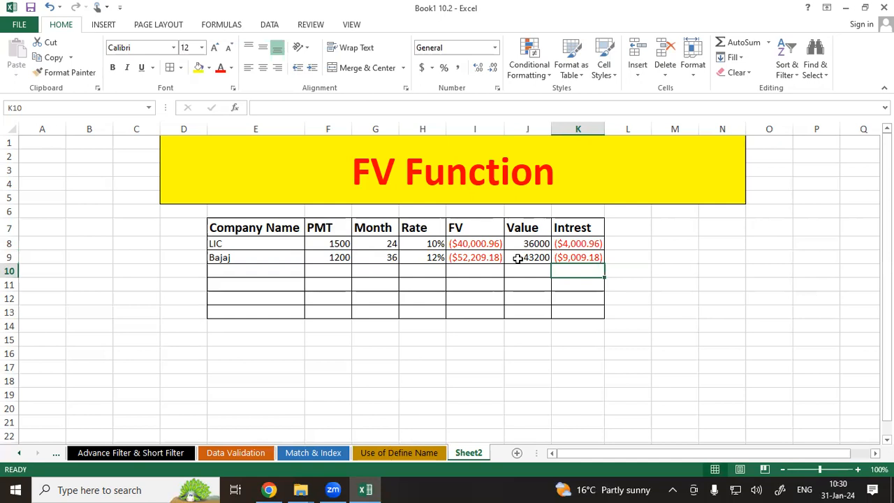
{"action": "left_click", "coordinate": [569, 258]}
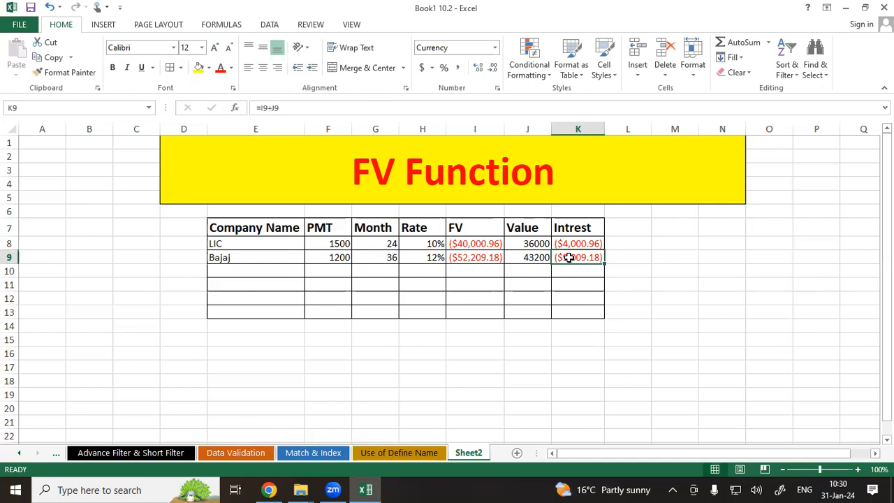
{"action": "left_click", "coordinate": [250, 272]}
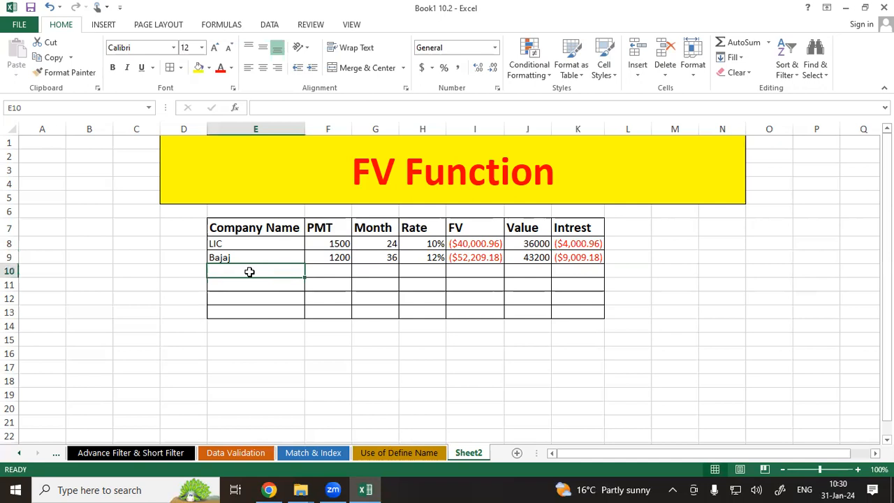
{"action": "left_click", "coordinate": [342, 271]}
{"action": "left_click", "coordinate": [380, 272]}
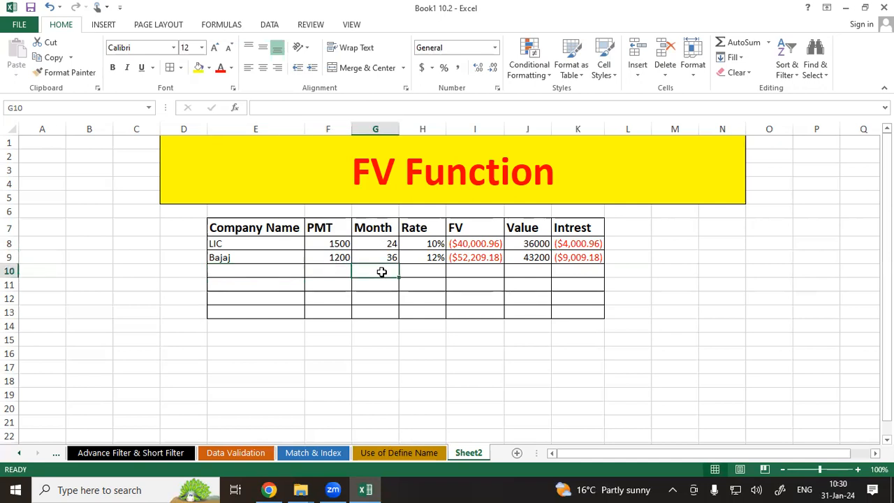
{"action": "left_click", "coordinate": [424, 272]}
{"action": "left_click", "coordinate": [472, 269]}
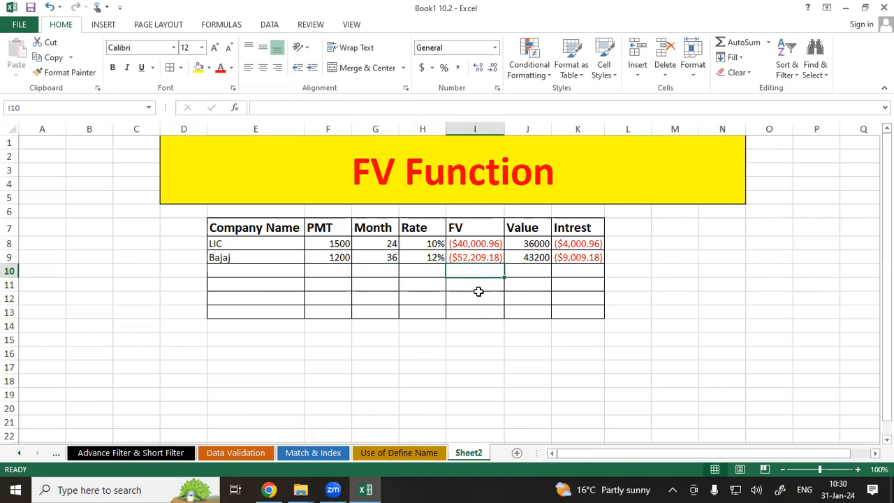
{"action": "left_click", "coordinate": [533, 270]}
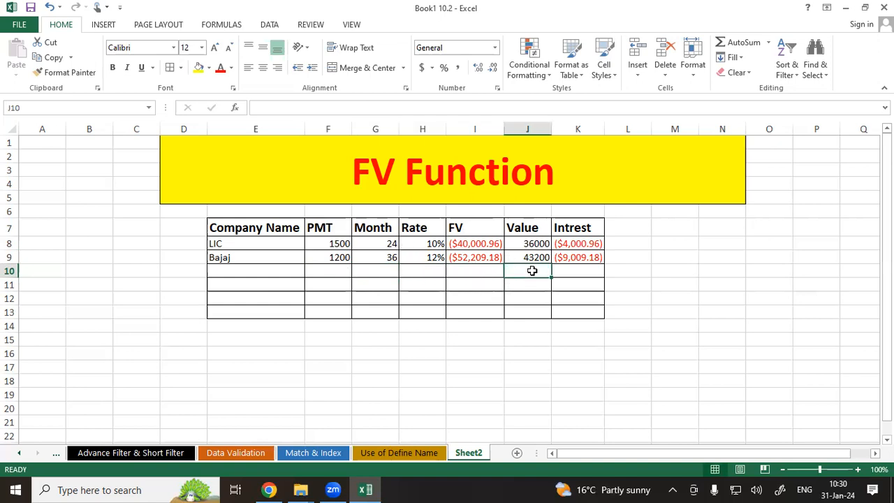
{"action": "left_click", "coordinate": [563, 274]}
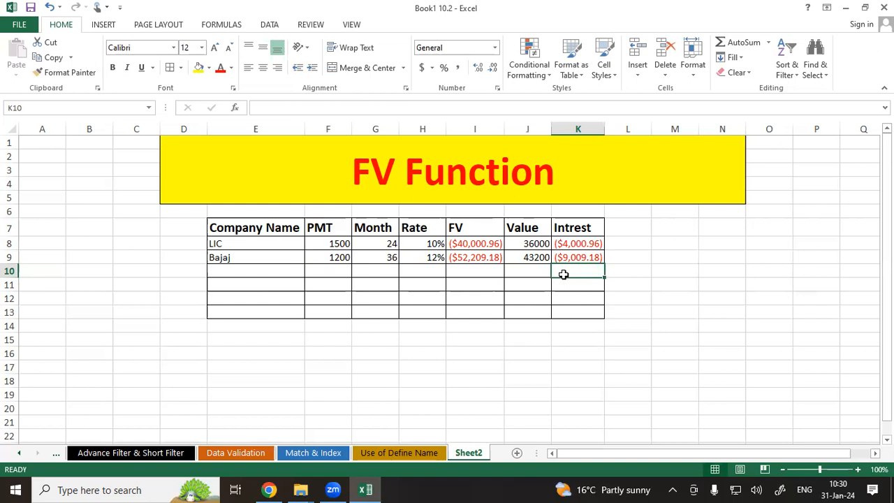
{"action": "left_click_drag", "start_coordinate": [242, 230], "coordinate": [561, 259]}
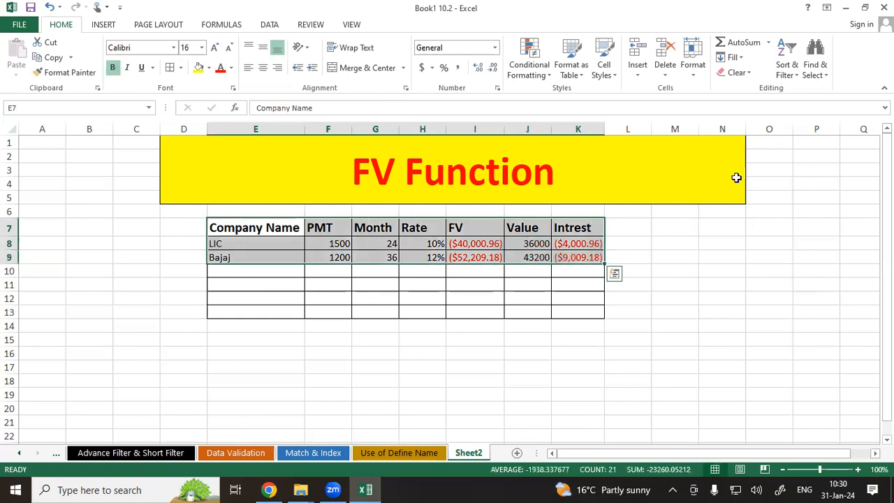
{"action": "left_click", "coordinate": [757, 65]}
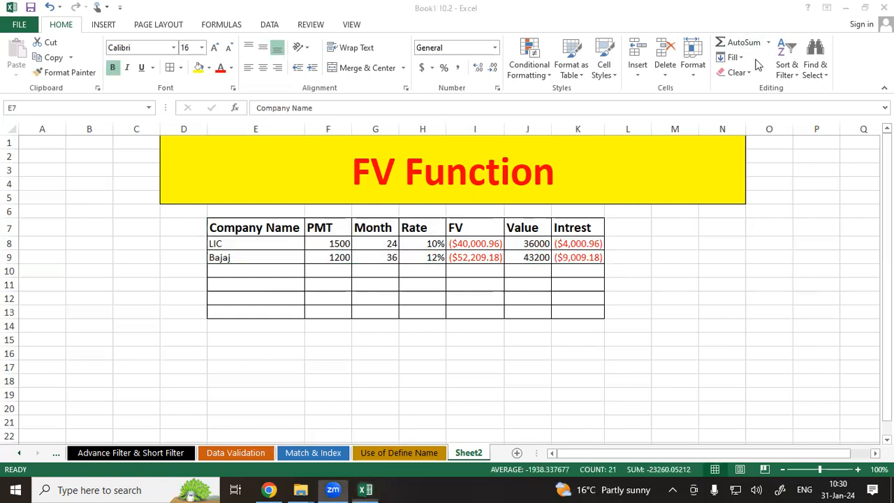
{"action": "left_click", "coordinate": [622, 246]}
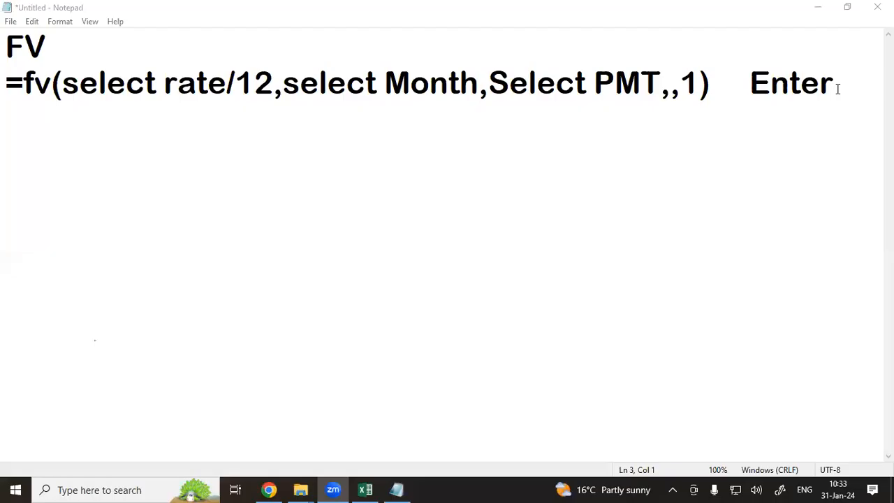
{"action": "left_click", "coordinate": [841, 84]}
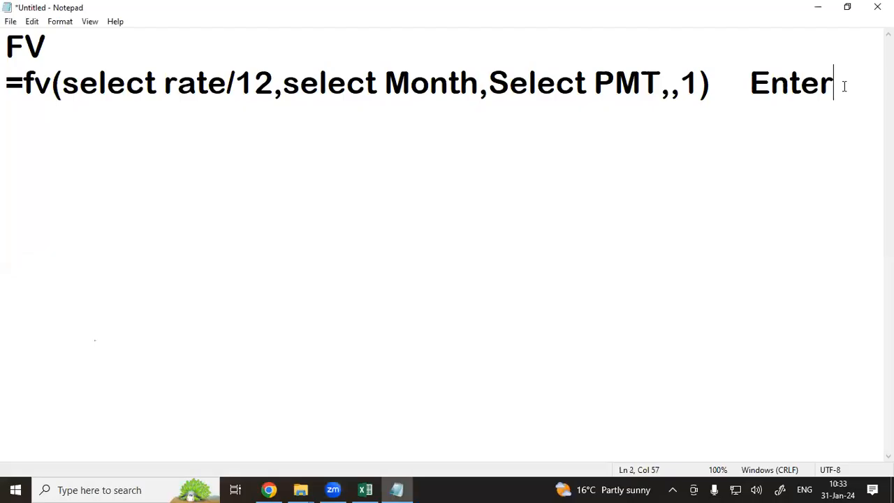
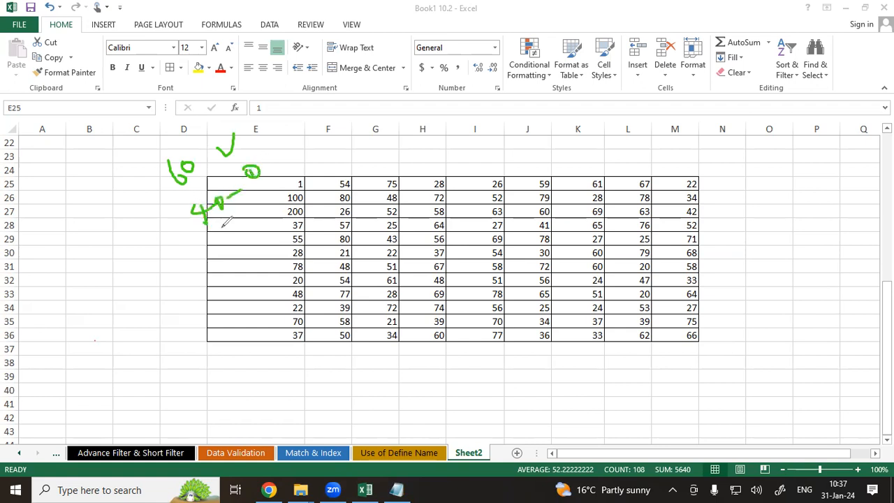
{"action": "left_click_drag", "start_coordinate": [223, 250], "coordinate": [234, 247]}
Apply the 3 Symbols (Circled) conditional formatting icon set to the number table in E25:M36
{"action": "key", "text": "ctrl+a"}
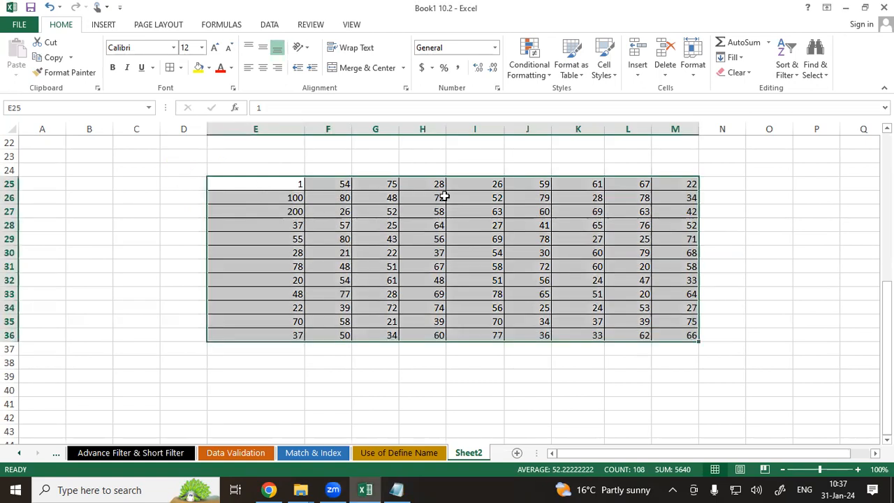
{"action": "left_click", "coordinate": [530, 76]}
{"action": "mouse_move", "coordinate": [535, 221]}
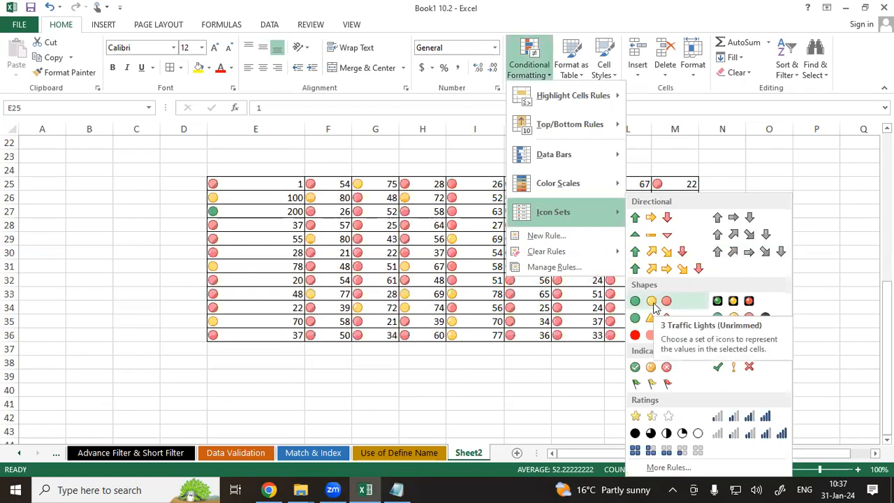
{"action": "left_click", "coordinate": [648, 368]}
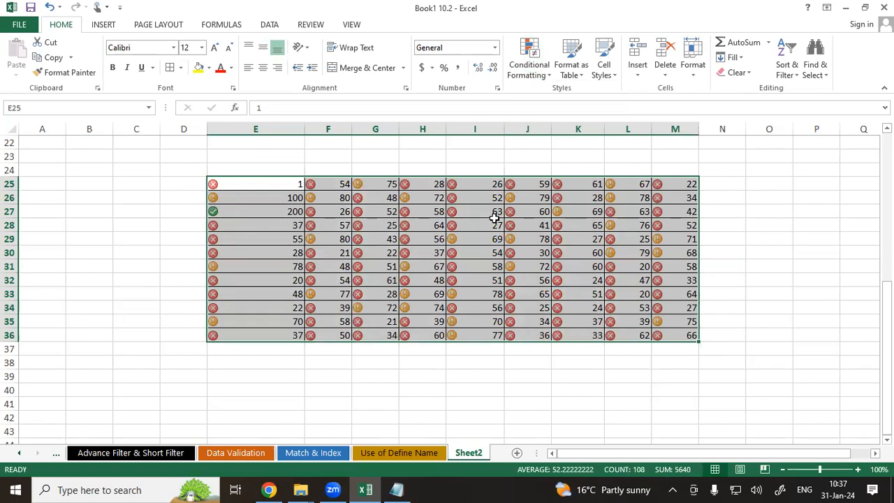
Edit the table's icon set rule so that both icon thresholds use the Number type
{"action": "left_click", "coordinate": [541, 77]}
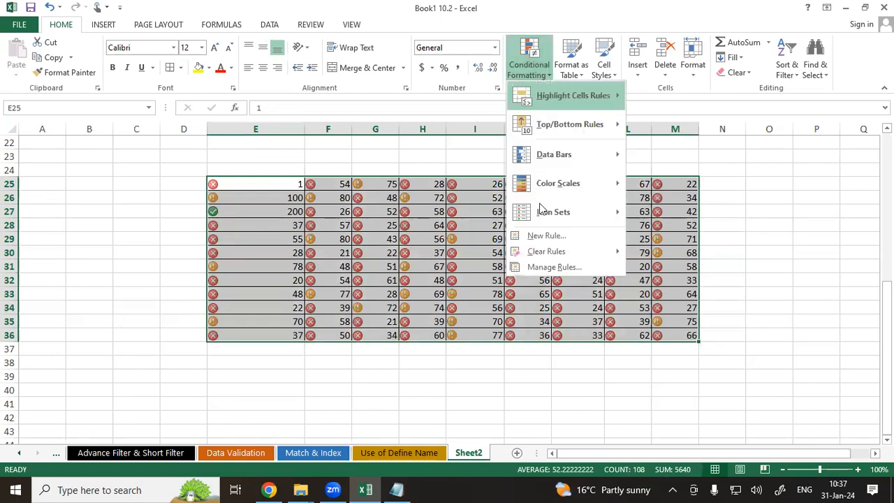
{"action": "left_click", "coordinate": [541, 268]}
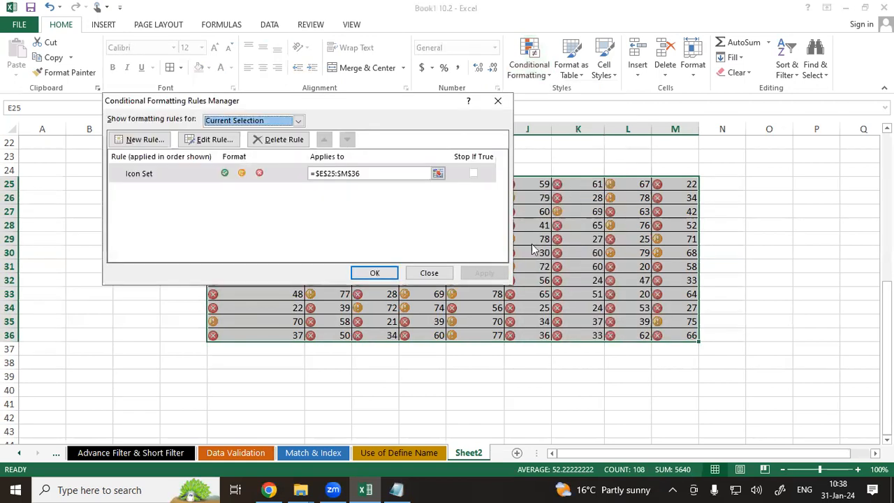
{"action": "left_click", "coordinate": [289, 174]}
{"action": "left_click", "coordinate": [218, 140]}
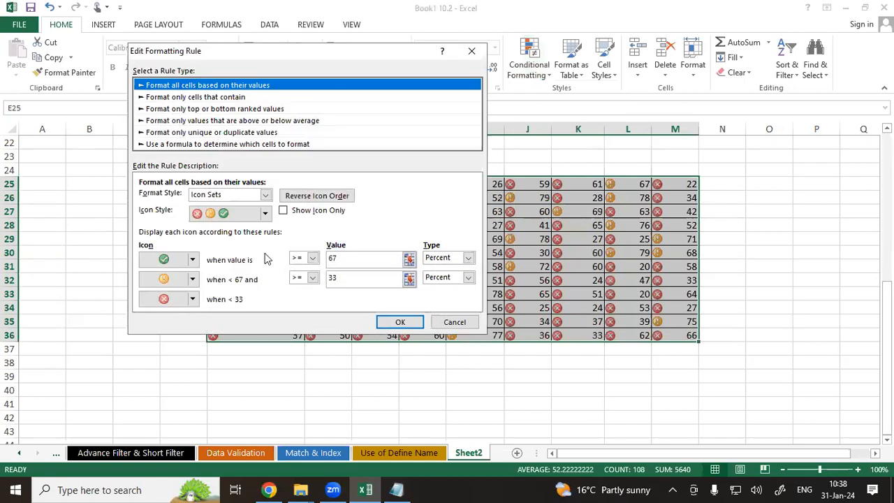
{"action": "left_click", "coordinate": [342, 263]}
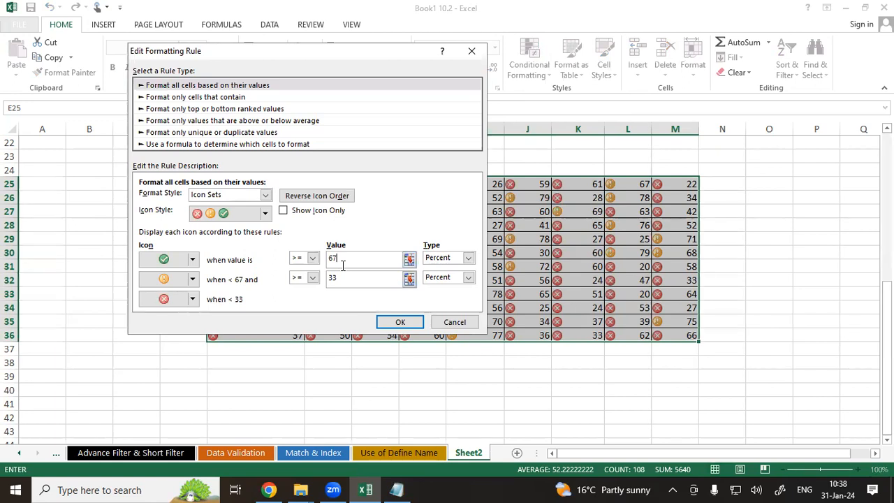
{"action": "left_click", "coordinate": [467, 257]}
{"action": "left_click", "coordinate": [438, 270]}
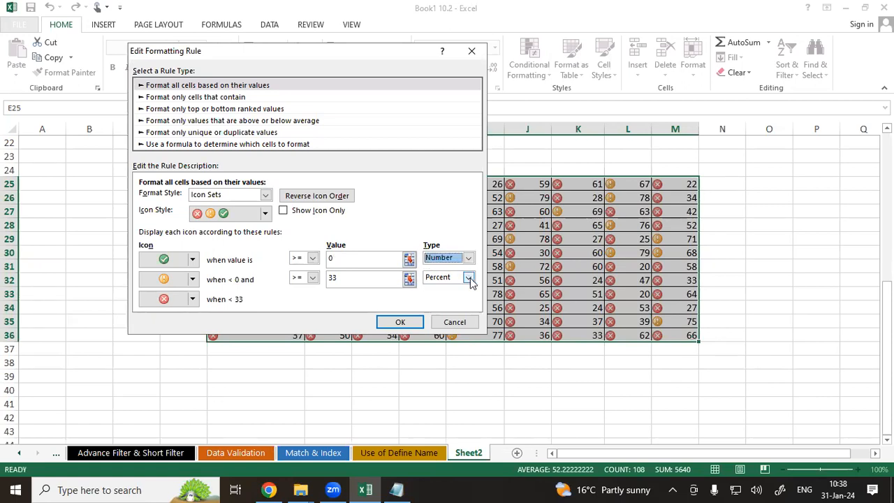
{"action": "left_click", "coordinate": [469, 278]}
{"action": "left_click", "coordinate": [452, 289]}
Set the icon rule's upper threshold to 60 and its lower threshold to 40
{"action": "left_click", "coordinate": [355, 258]}
{"action": "type", "text": "60"}
{"action": "left_click_drag", "start_coordinate": [356, 278], "coordinate": [318, 279]}
{"action": "type", "text": "40"}
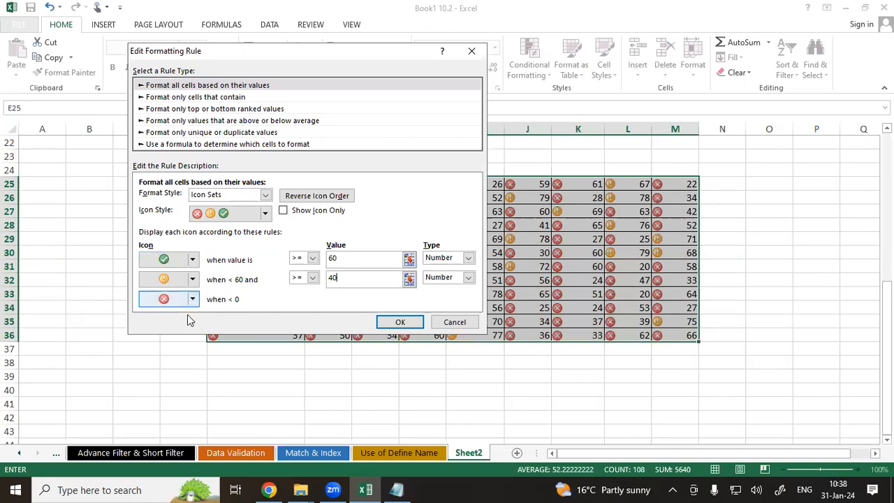
Assign a green check mark, yellow right arrow and red cross to the high, middle and low icon levels, and apply the rule
{"action": "left_click", "coordinate": [192, 260]}
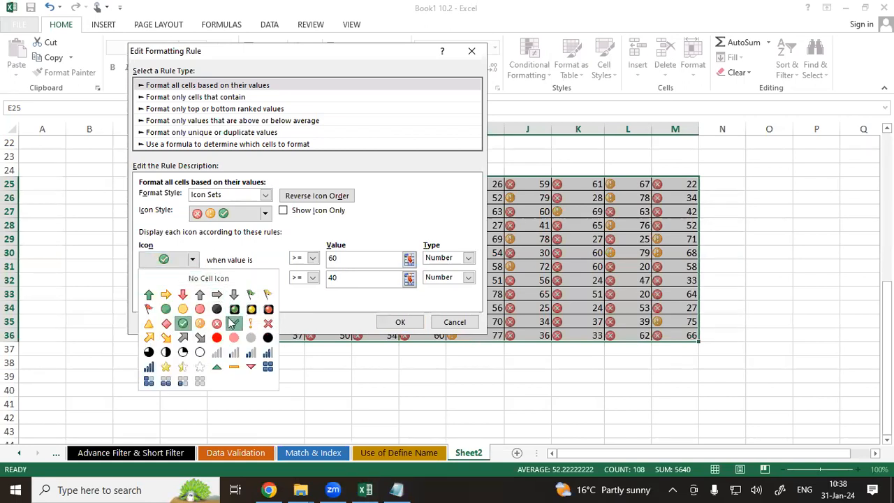
{"action": "left_click", "coordinate": [234, 323]}
{"action": "left_click", "coordinate": [193, 280]}
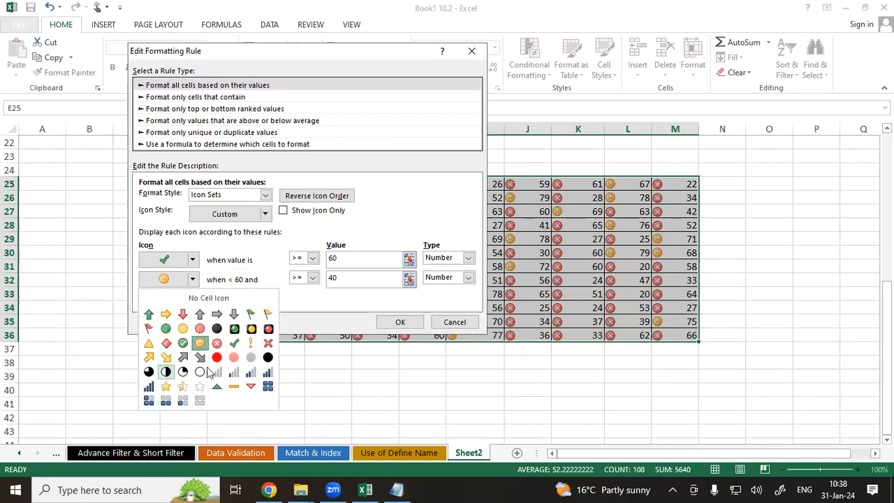
{"action": "left_click", "coordinate": [168, 315]}
{"action": "left_click", "coordinate": [193, 299]}
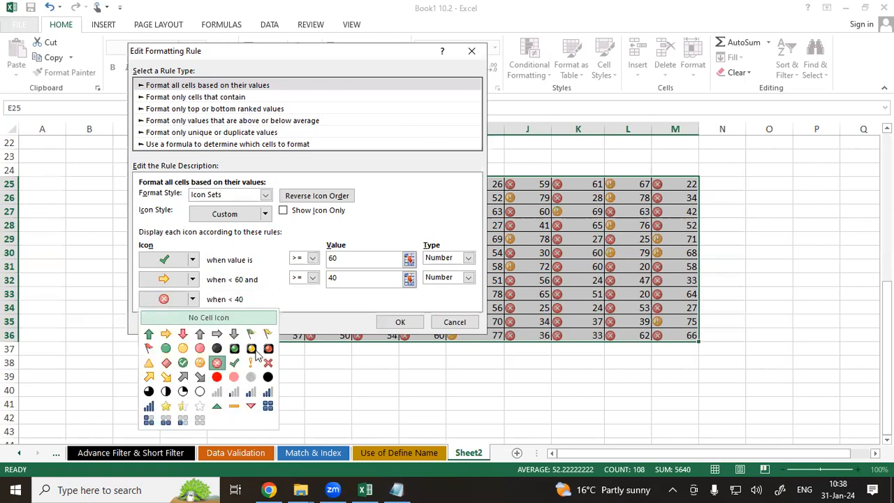
{"action": "left_click", "coordinate": [267, 362]}
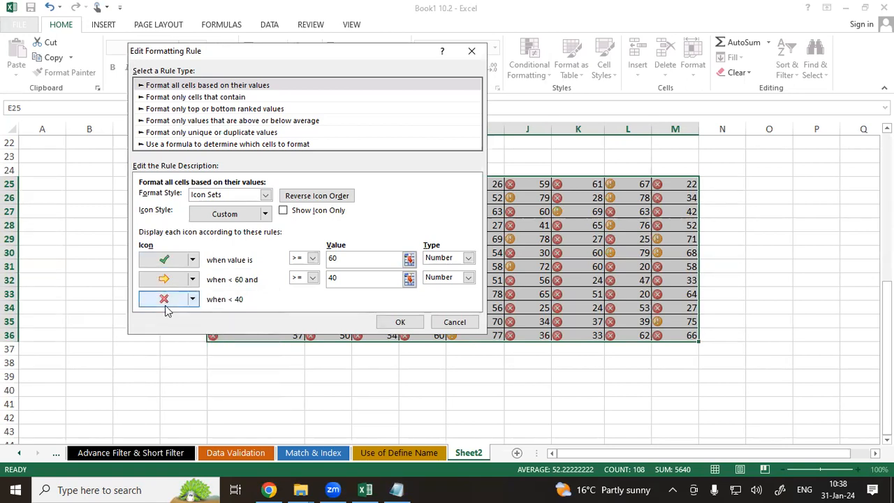
{"action": "left_click", "coordinate": [400, 322]}
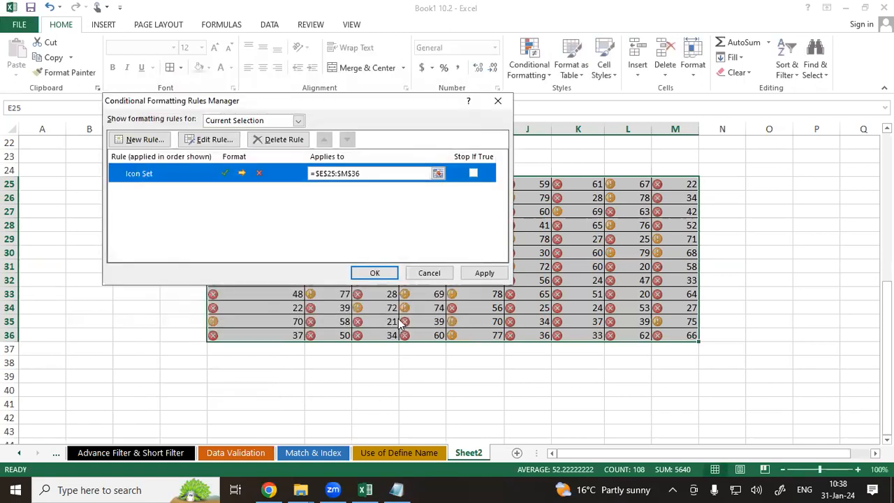
{"action": "left_click", "coordinate": [482, 273]}
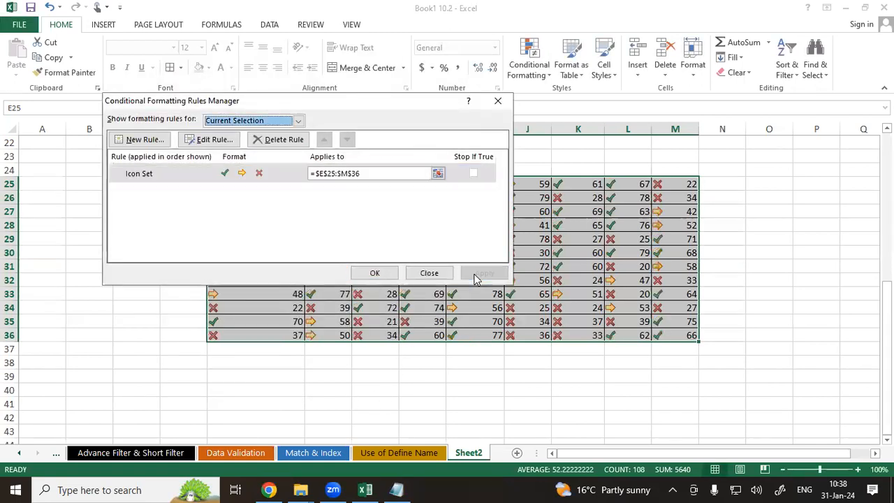
{"action": "left_click", "coordinate": [374, 274]}
{"action": "left_click", "coordinate": [424, 366]}
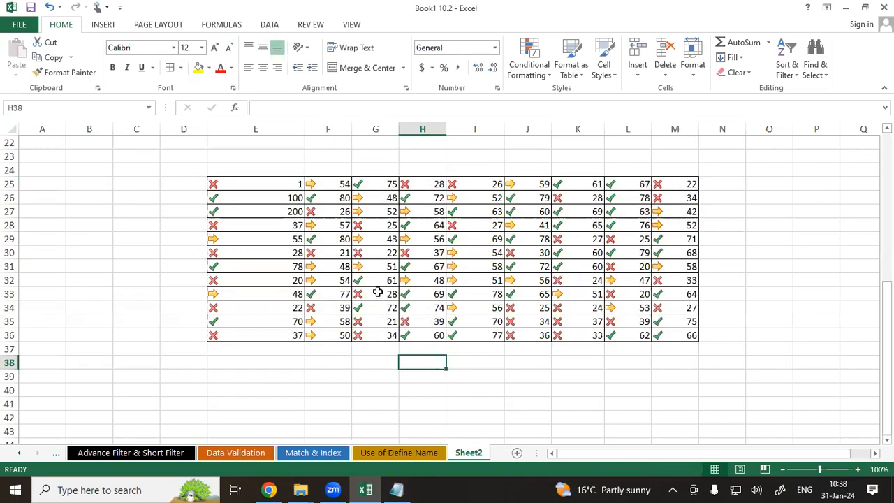
Hide the numbers in E25:M36 with the custom number format ;;; so only the icons show
{"action": "left_click_drag", "start_coordinate": [254, 183], "coordinate": [667, 329]}
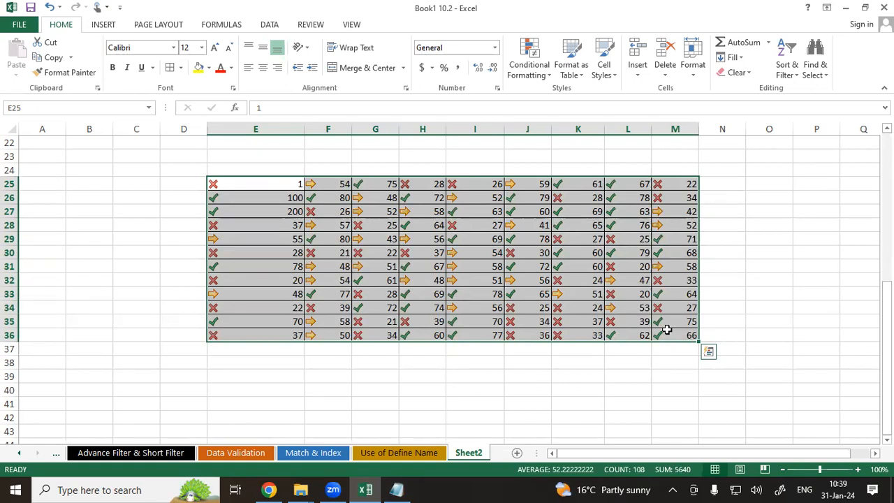
{"action": "left_click", "coordinate": [498, 91]}
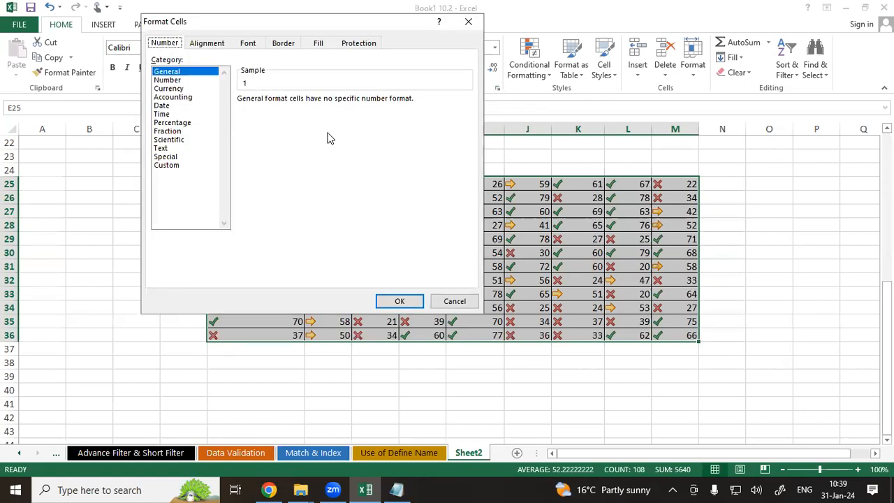
{"action": "left_click", "coordinate": [166, 165]}
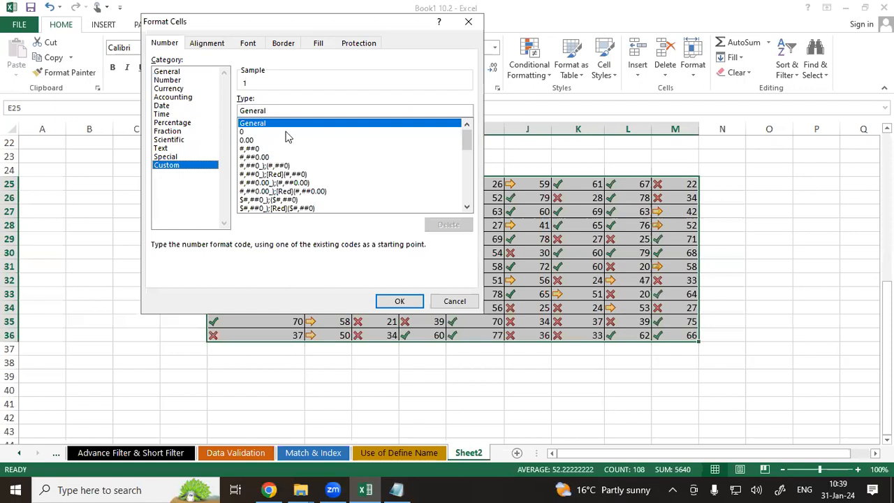
{"action": "left_click", "coordinate": [294, 112]}
{"action": "key", "text": "BackSpace"}
{"action": "key", "text": "BackSpace"}
{"action": "key", "text": "BackSpace"}
{"action": "key", "text": "BackSpace"}
{"action": "key", "text": "BackSpace"}
{"action": "key", "text": "BackSpace"}
{"action": "key", "text": "BackSpace"}
{"action": "type", "text": ";;;"}
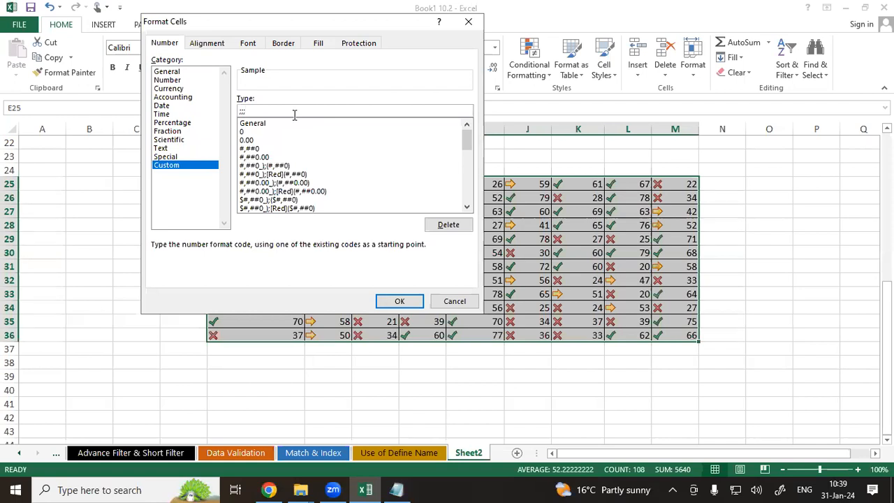
{"action": "left_click", "coordinate": [403, 301]}
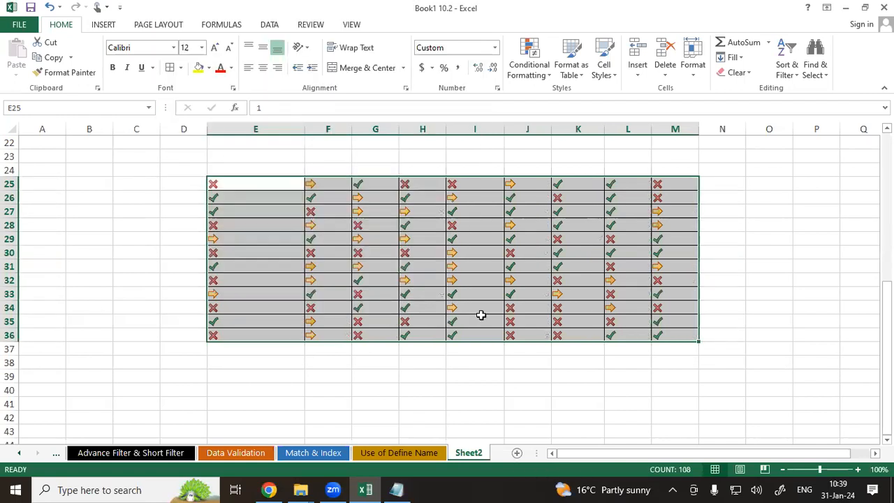
{"action": "left_click", "coordinate": [752, 285]}
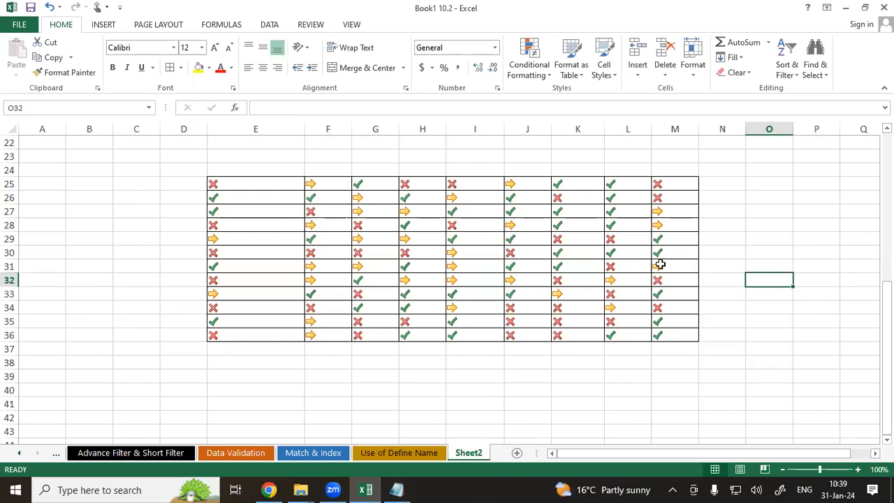
Clear all contents and formatting from the icon table in E25:M36
{"action": "left_click_drag", "start_coordinate": [225, 183], "coordinate": [660, 336]}
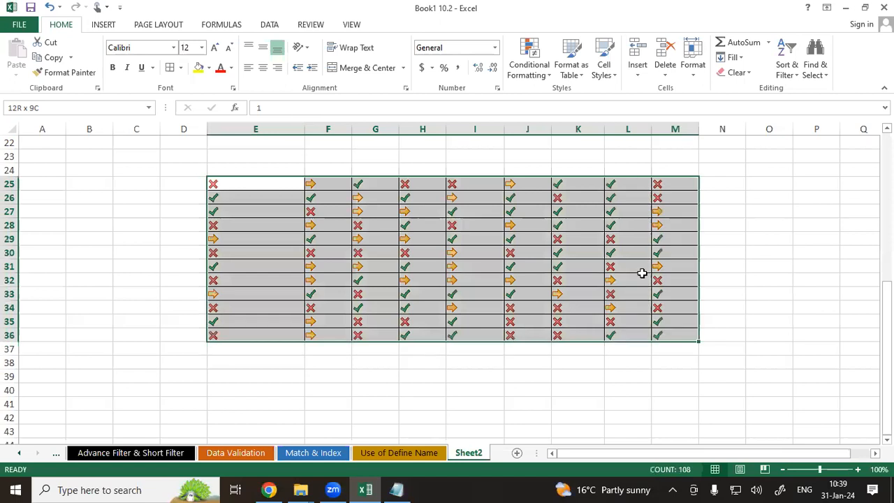
{"action": "left_click", "coordinate": [738, 72]}
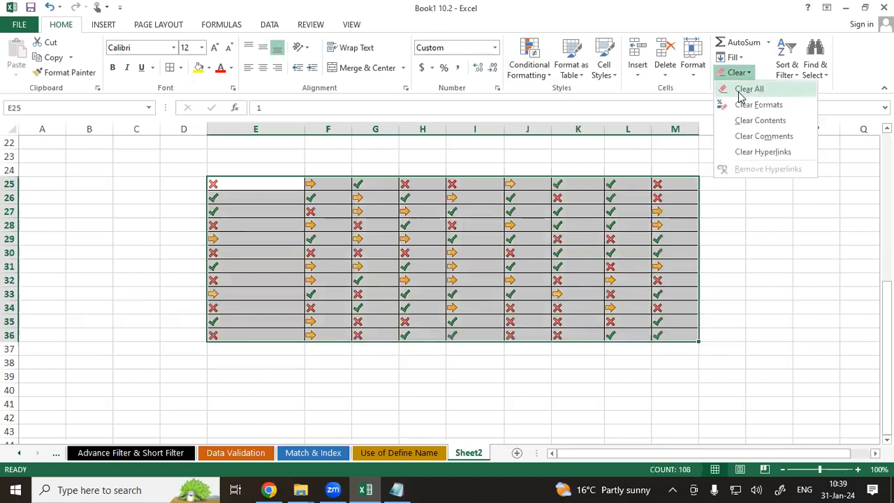
{"action": "left_click", "coordinate": [748, 89]}
{"action": "left_click", "coordinate": [335, 270]}
Enter the column heading Report in F24
{"action": "left_click", "coordinate": [339, 173]}
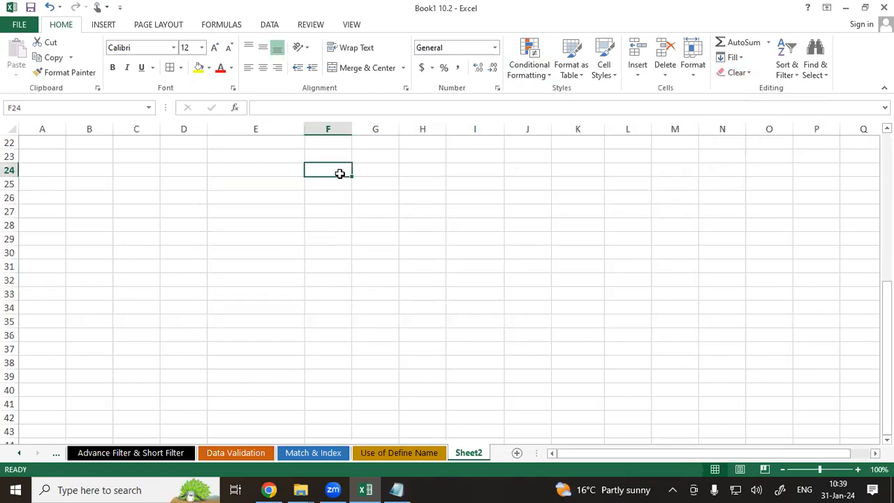
{"action": "type", "text": "Report"}
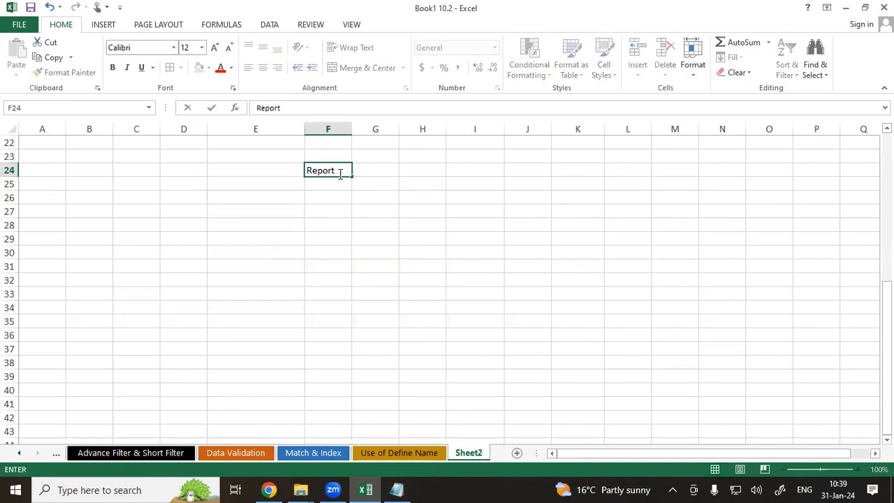
{"action": "key", "text": "Return"}
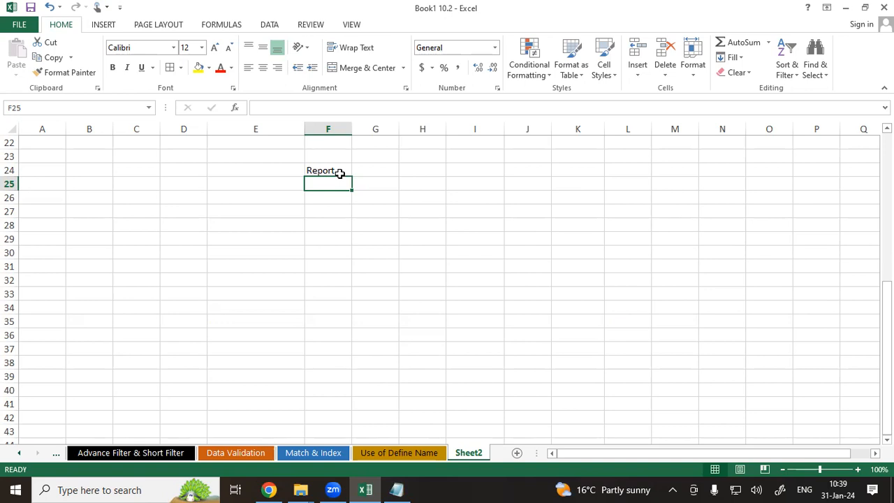
{"action": "type", "text": "10"}
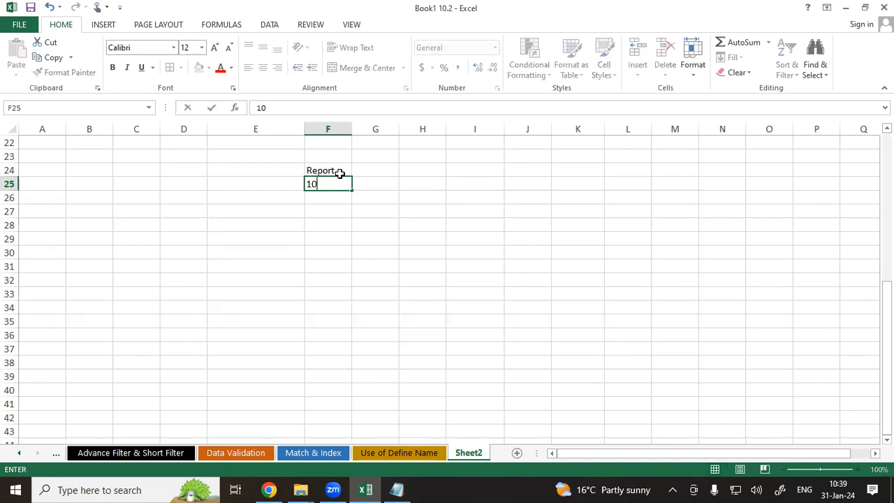
{"action": "key", "text": "Return"}
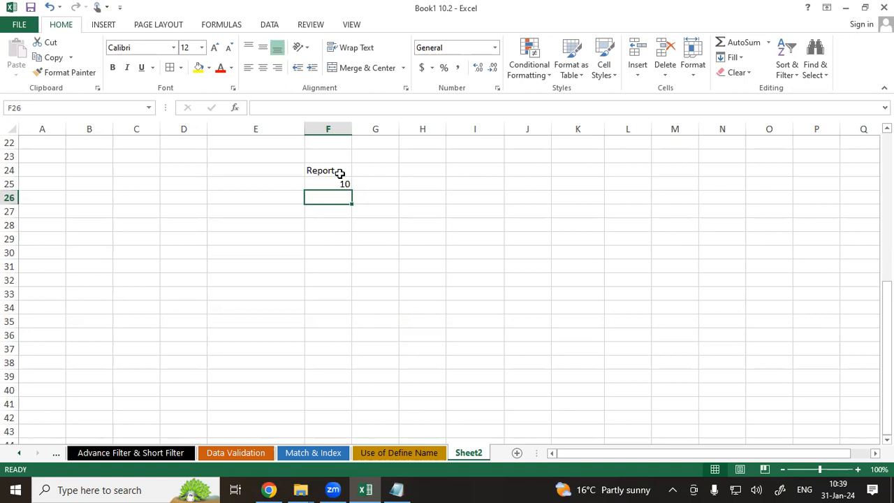
{"action": "key", "text": "Up"}
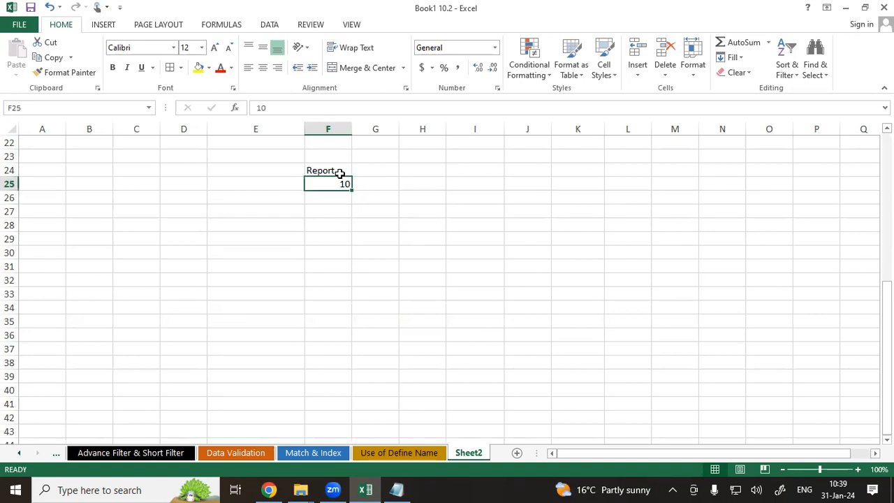
{"action": "key", "text": "BackSpace"}
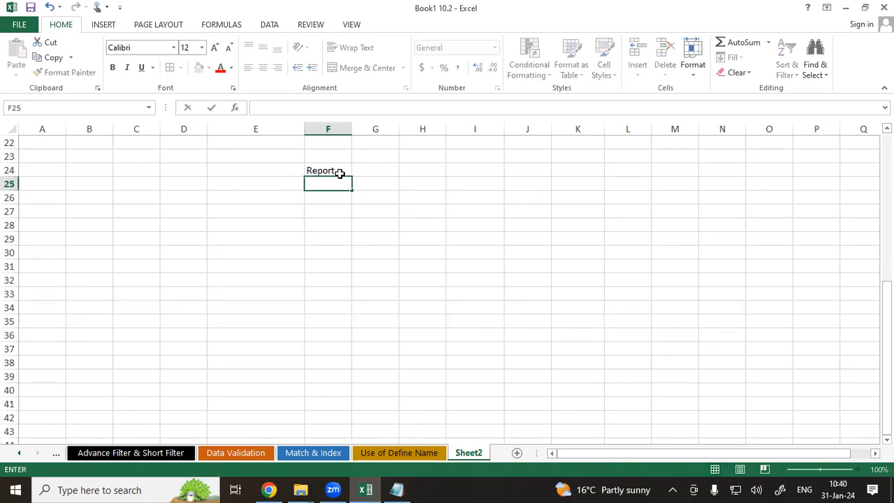
Enter =RANDBETWEEN(20,80) in F25 and fill the formula down to F40
{"action": "type", "text": "=randb"}
{"action": "key", "text": "Tab"}
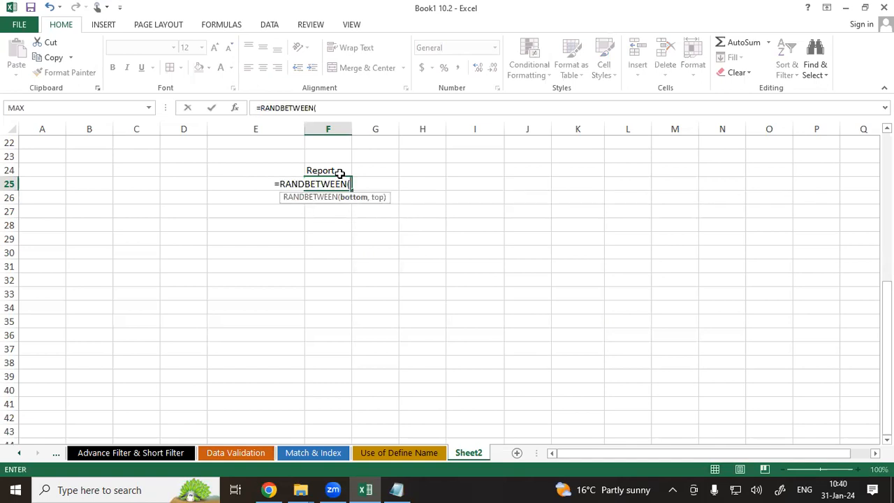
{"action": "type", "text": "20,80)"}
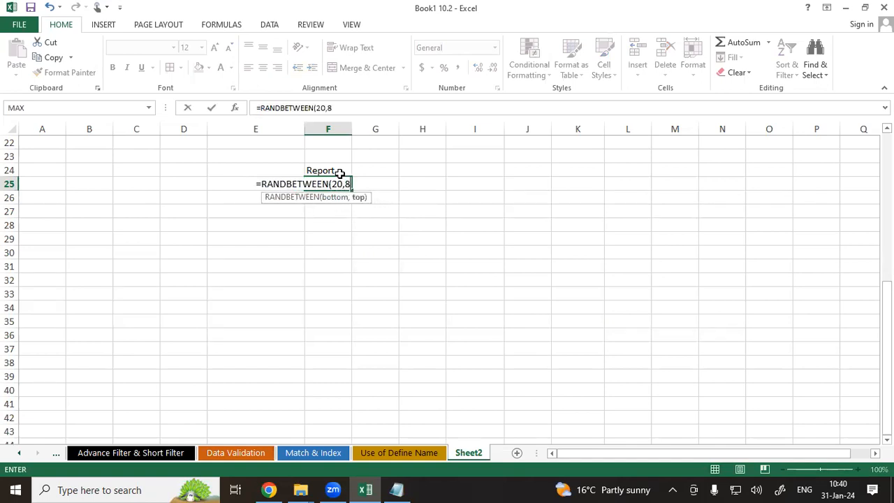
{"action": "key", "text": "Return"}
{"action": "left_click", "coordinate": [336, 182]}
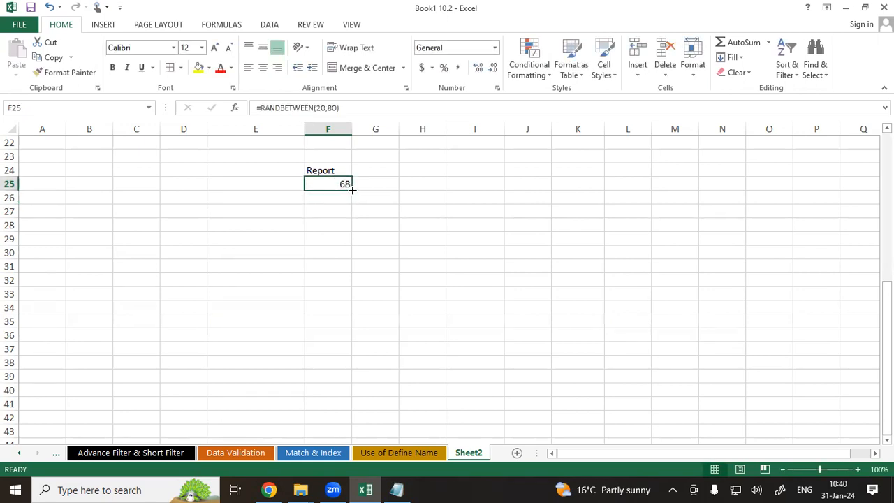
{"action": "left_click_drag", "start_coordinate": [351, 197], "coordinate": [351, 396]}
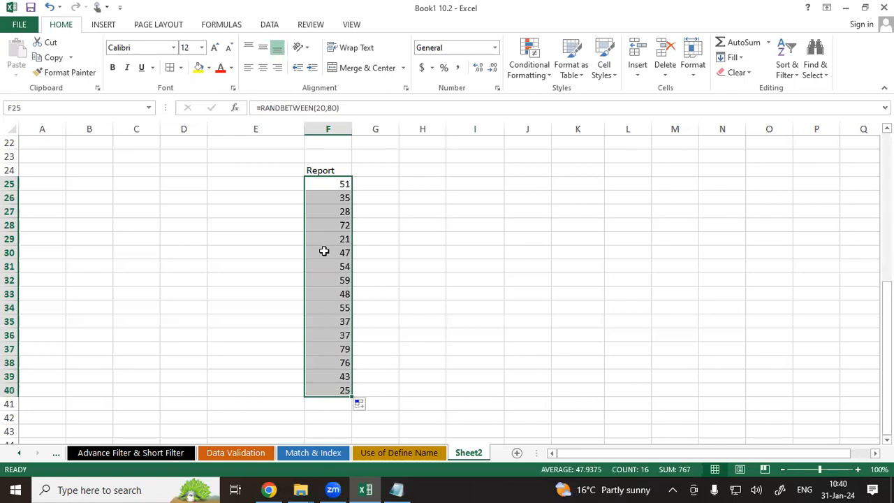
Replace the random-number formulas in F25:F40 with their static values
{"action": "right_click", "coordinate": [327, 210]}
{"action": "left_click", "coordinate": [363, 238]}
{"action": "right_click", "coordinate": [336, 216]}
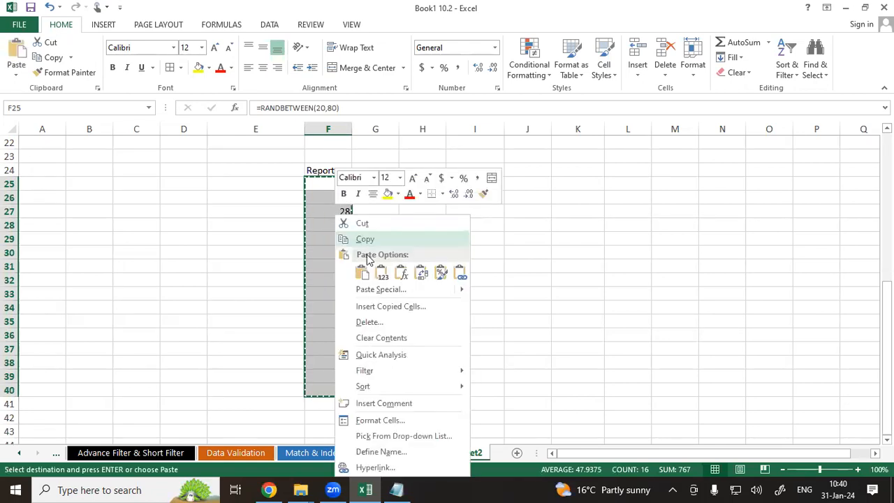
{"action": "left_click", "coordinate": [381, 273]}
{"action": "left_click", "coordinate": [372, 236]}
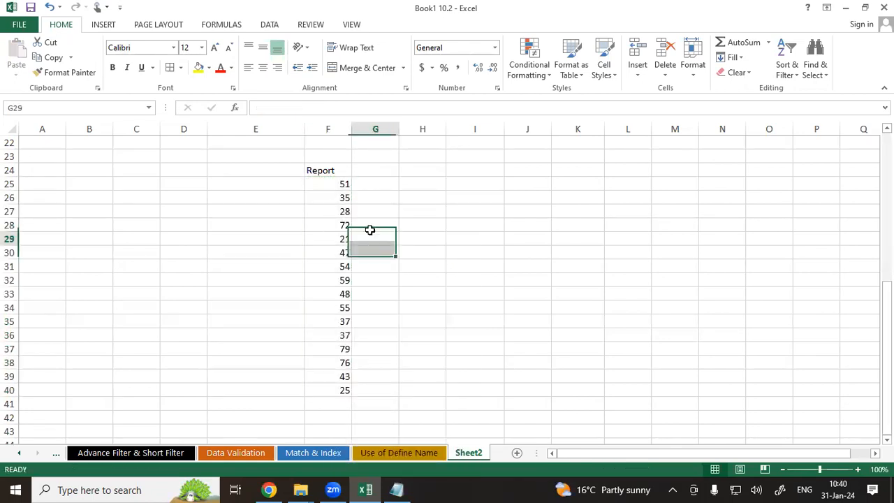
Enter Ic in G24 as the start of a heading beside Report
{"action": "left_click_drag", "start_coordinate": [321, 172], "coordinate": [318, 389]}
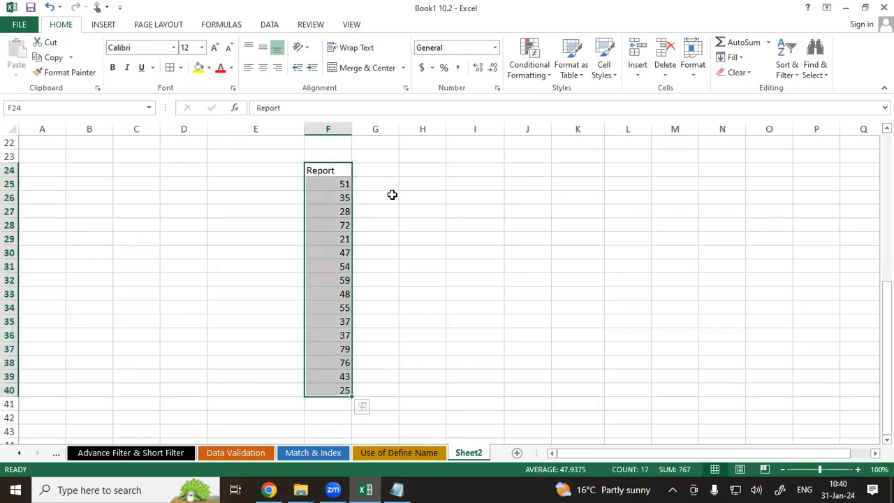
{"action": "left_click", "coordinate": [380, 168]}
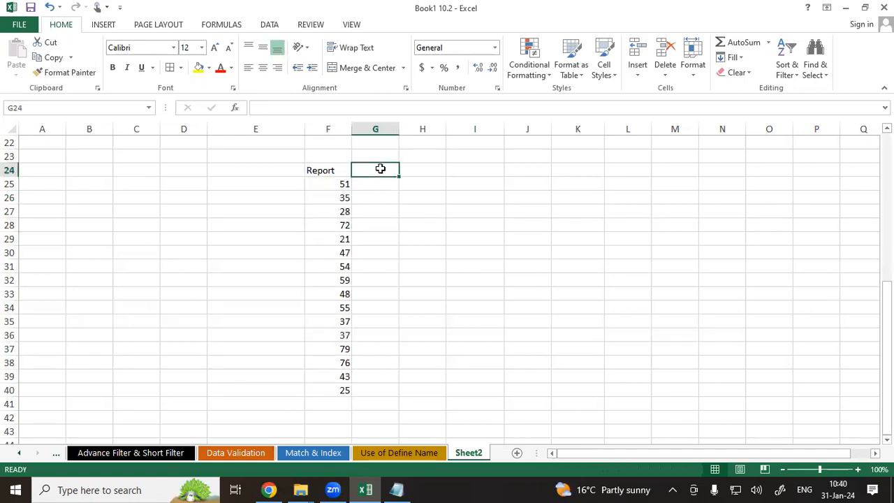
{"action": "type", "text": "I"}
{"action": "scroll", "coordinate": [380, 168], "scroll_direction": "up", "scroll_amount": 1}
{"action": "type", "text": "c"}
{"action": "left_click", "coordinate": [816, 225]}
{"action": "type", "text": "on"}
{"action": "left_click", "coordinate": [816, 225]}
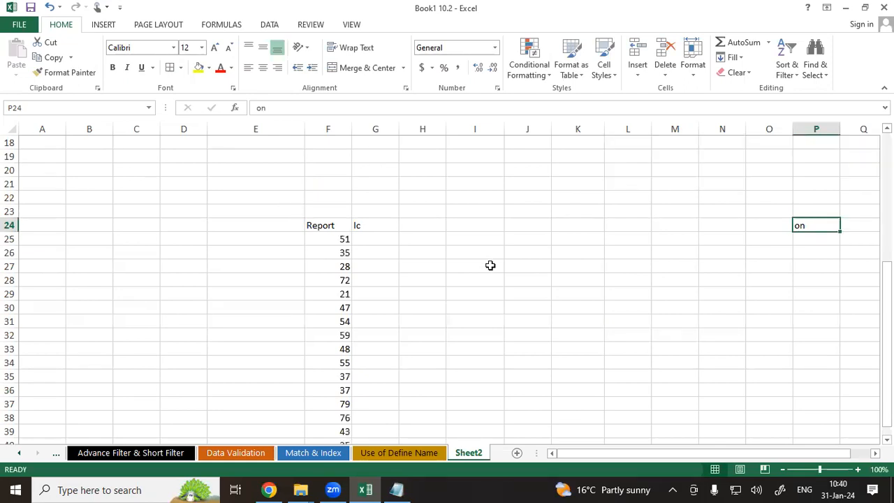
{"action": "left_click", "coordinate": [627, 335]}
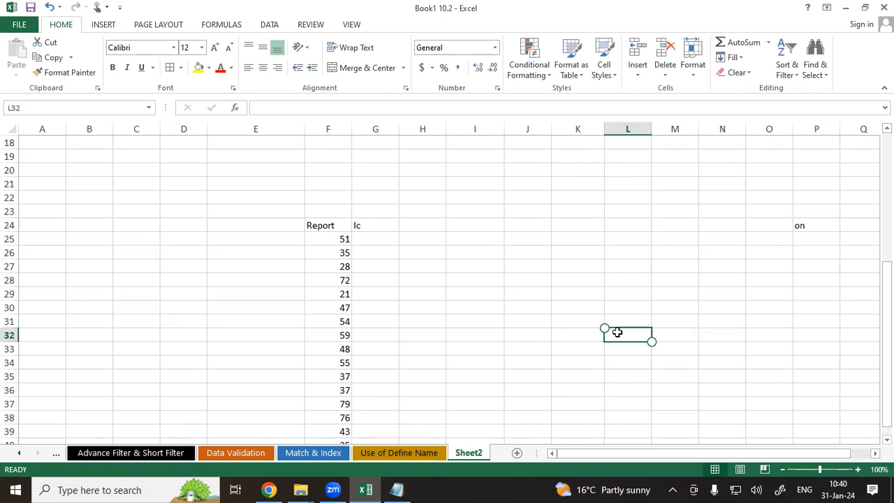
{"action": "left_click", "coordinate": [541, 296]}
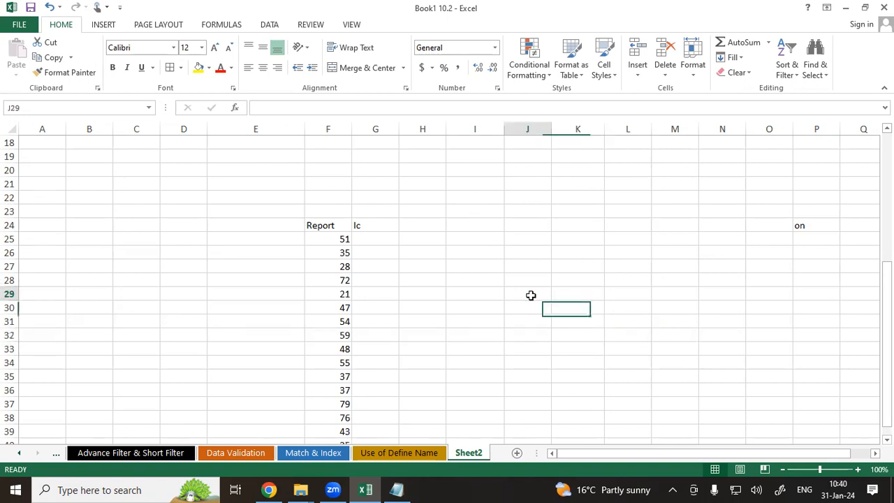
{"action": "left_click", "coordinate": [806, 225]}
{"action": "key", "text": "Delete"}
Complete the heading in G24 so it reads Icon
{"action": "double_click", "coordinate": [384, 227]}
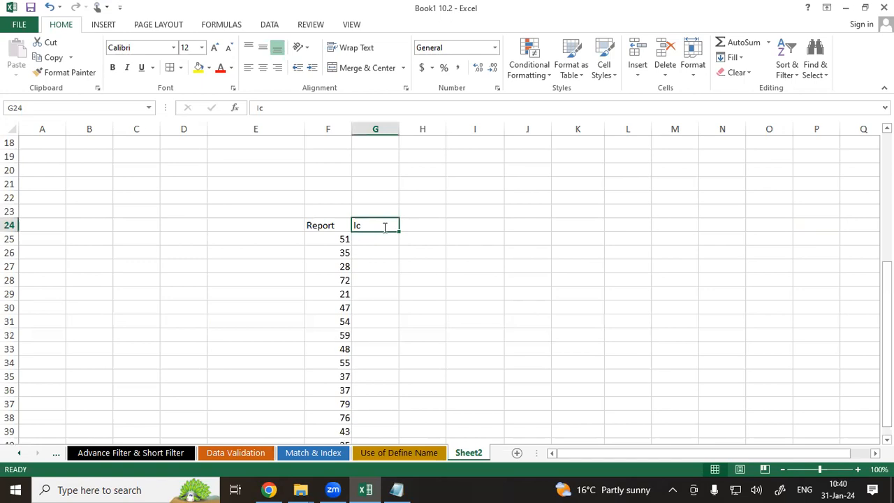
{"action": "type", "text": "on"}
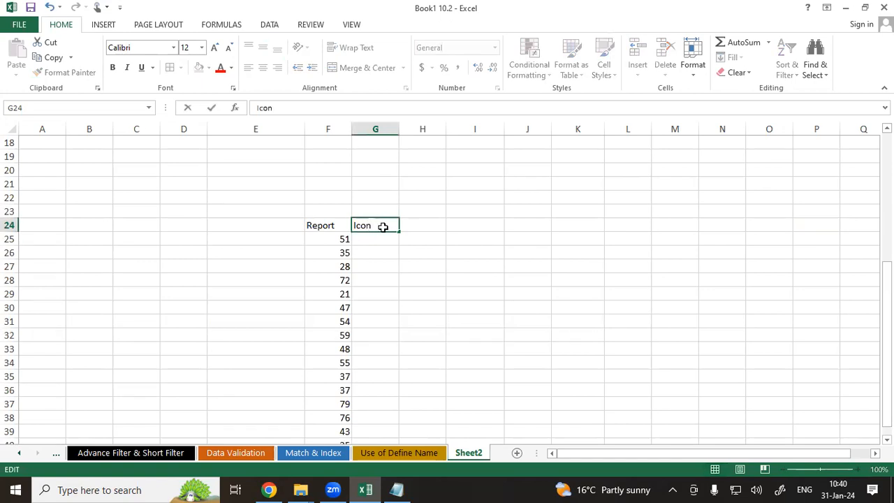
{"action": "key", "text": "Return"}
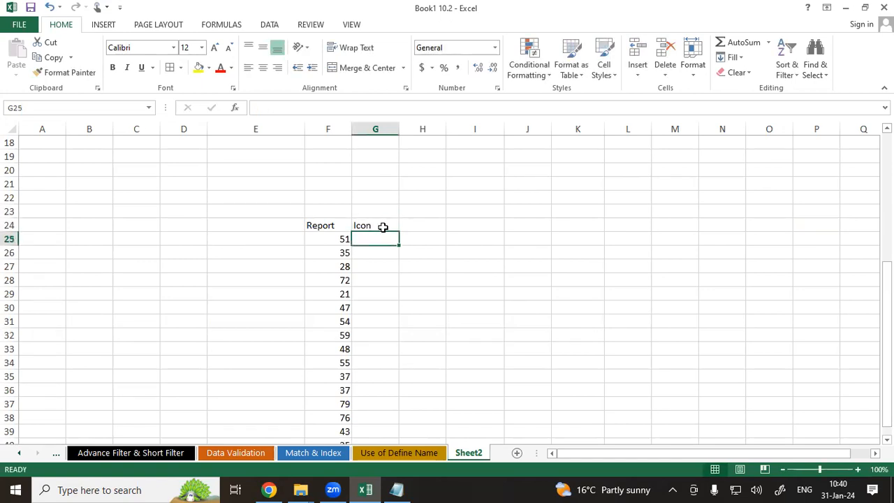
Link G25 to the first Report value with =F25 and fill the formula down to G40
{"action": "scroll", "coordinate": [383, 227], "scroll_direction": "down", "scroll_amount": 1}
{"action": "left_click_drag", "start_coordinate": [373, 198], "coordinate": [373, 407]}
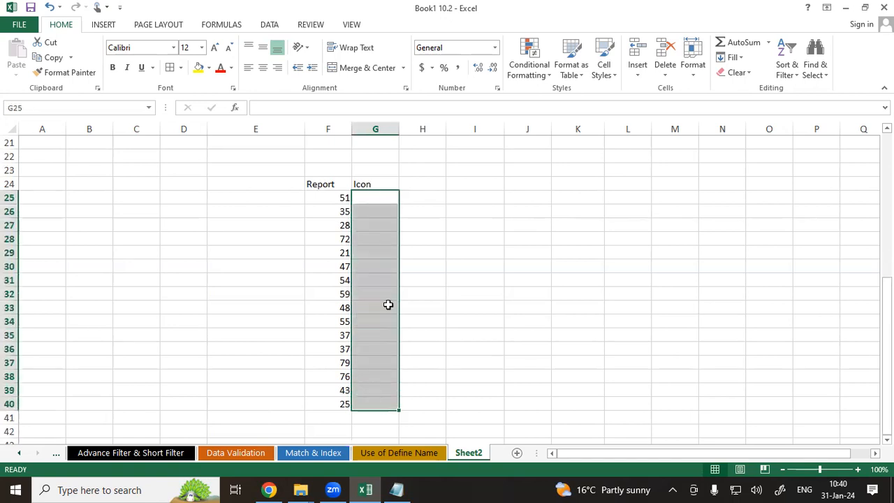
{"action": "left_click", "coordinate": [374, 197]}
{"action": "type", "text": "="}
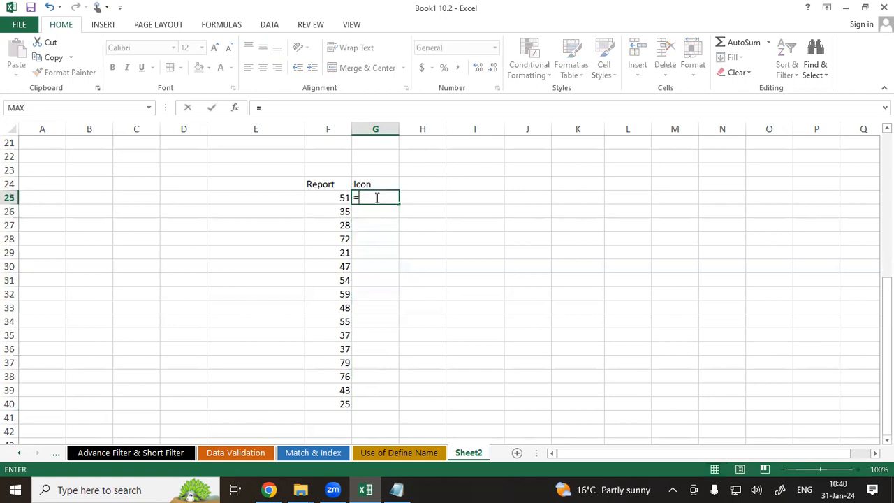
{"action": "left_click", "coordinate": [327, 198]}
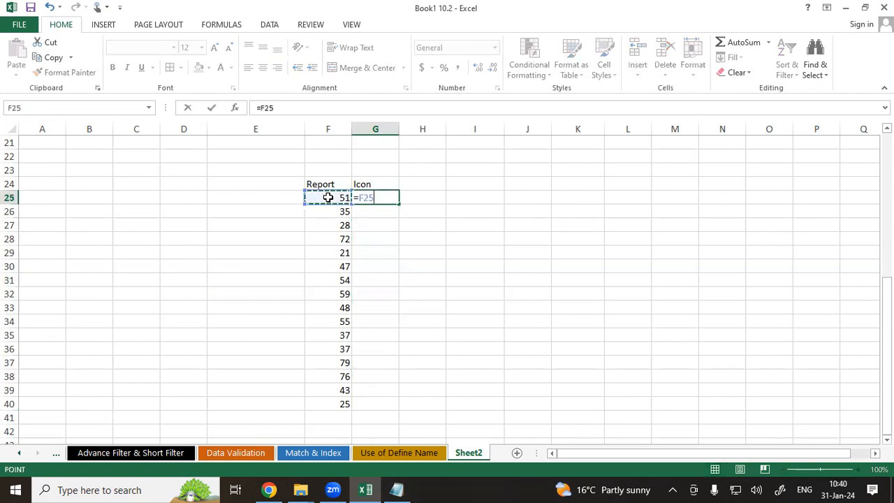
{"action": "key", "text": "Return"}
{"action": "left_click", "coordinate": [365, 198]}
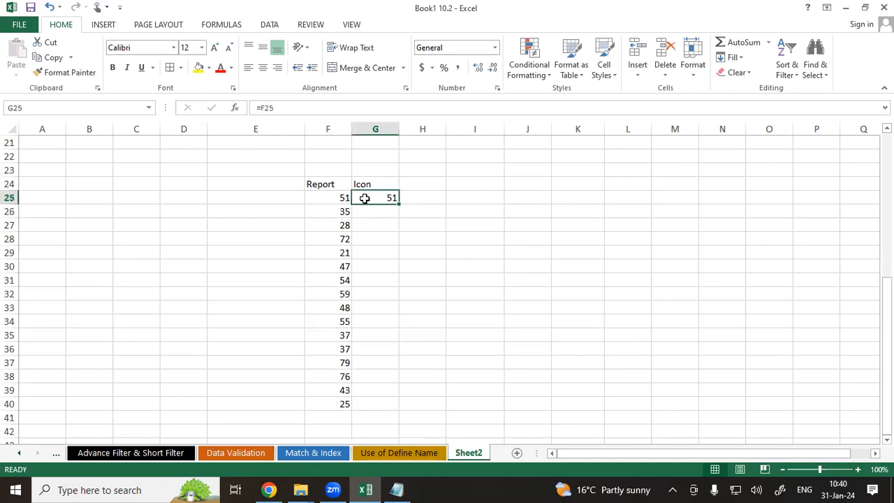
{"action": "left_click_drag", "start_coordinate": [399, 205], "coordinate": [369, 407]}
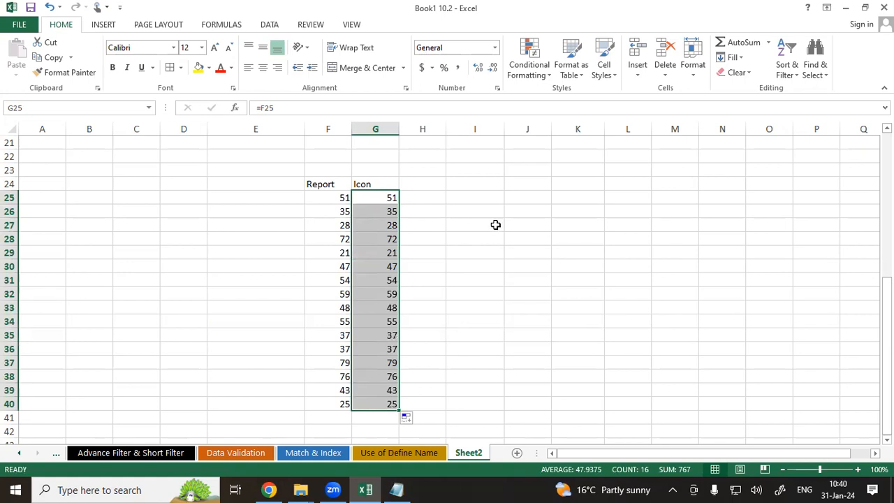
Apply the uncircled check mark, exclamation mark and cross icon set to G25:G40
{"action": "left_click", "coordinate": [528, 67]}
{"action": "mouse_move", "coordinate": [535, 212]}
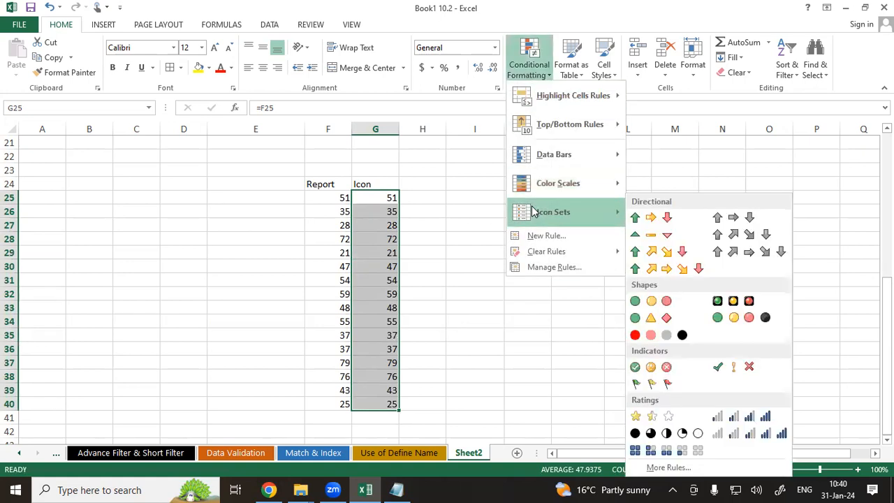
{"action": "left_click", "coordinate": [723, 367]}
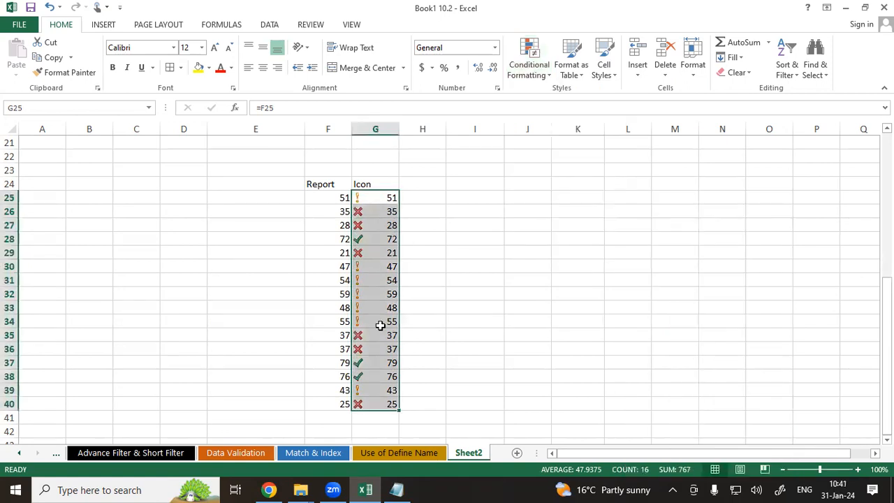
Edit the icon set rule for G25:G40 and change both threshold types to Number
{"action": "left_click", "coordinate": [535, 70]}
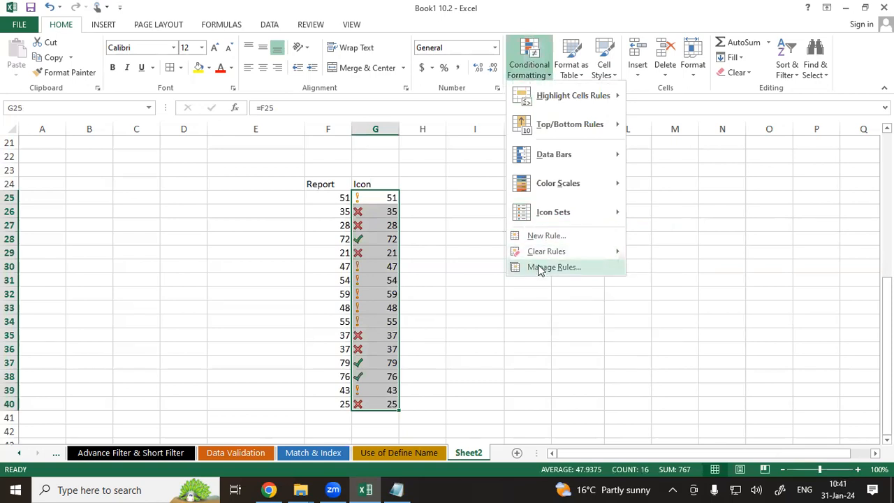
{"action": "left_click", "coordinate": [542, 267]}
{"action": "left_click", "coordinate": [261, 168]}
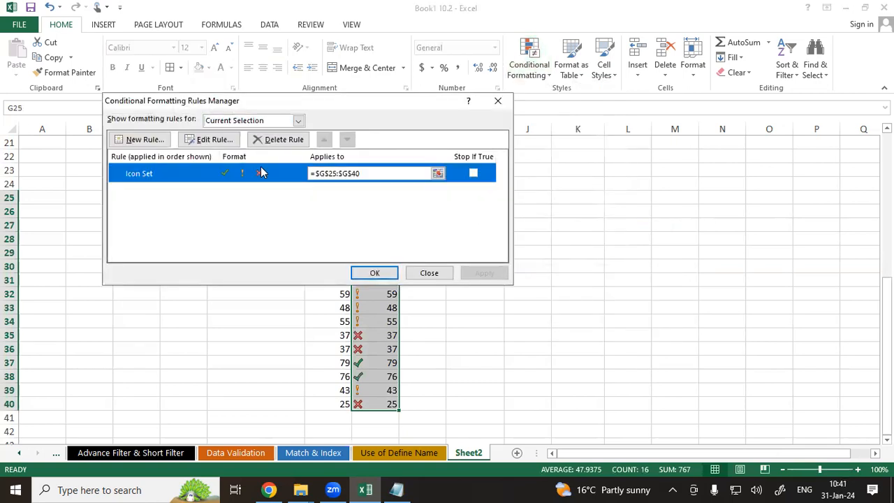
{"action": "left_click", "coordinate": [225, 142]}
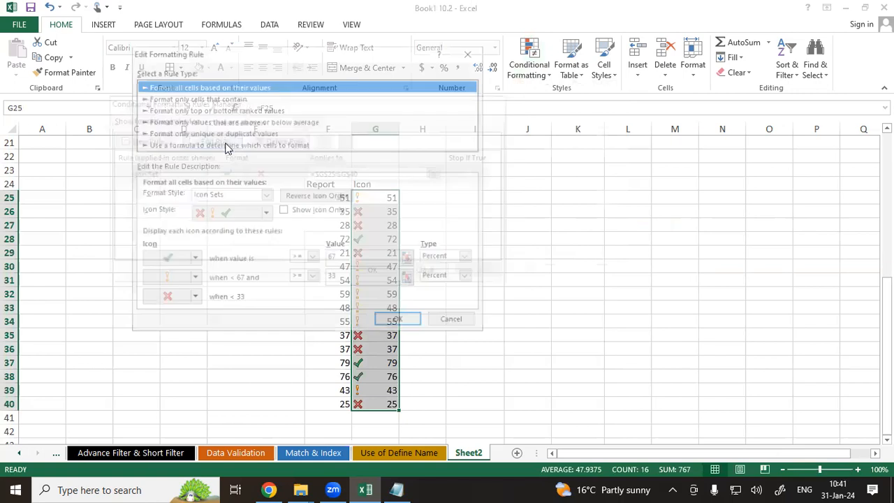
{"action": "left_click", "coordinate": [468, 258]}
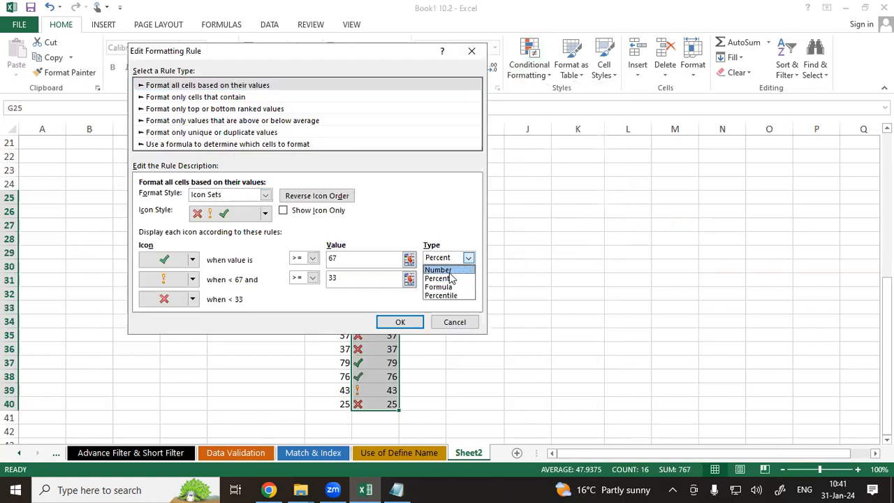
{"action": "left_click", "coordinate": [453, 268]}
{"action": "left_click", "coordinate": [471, 280]}
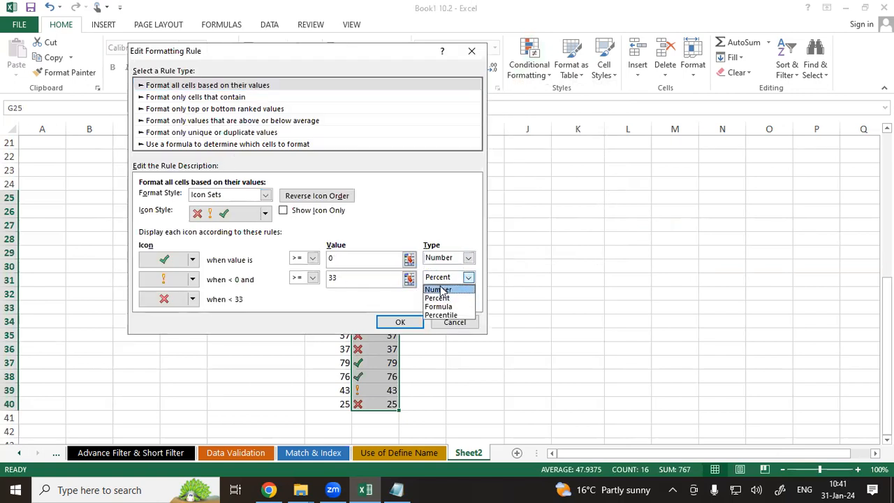
{"action": "left_click", "coordinate": [444, 290]}
Set the check mark threshold to 60 and the exclamation mark threshold to 40 in the Icon column's rule
{"action": "left_click", "coordinate": [378, 262]}
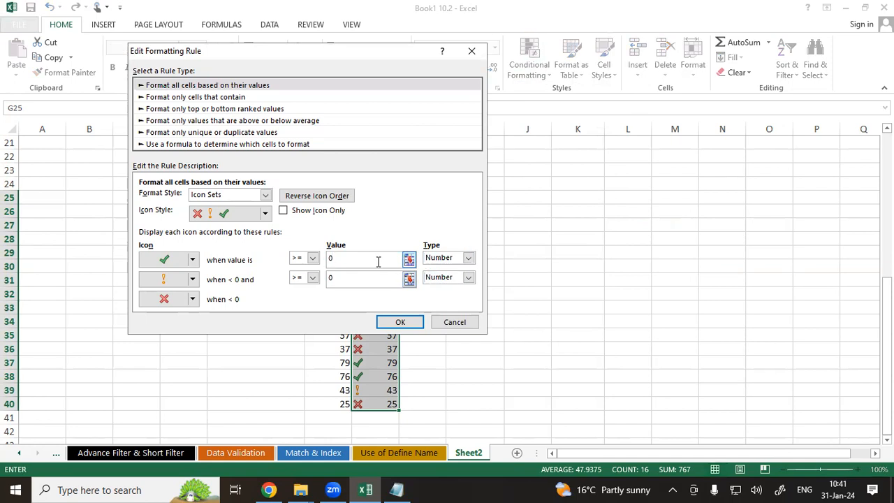
{"action": "key", "text": "BackSpace"}
{"action": "type", "text": "60"}
{"action": "left_click", "coordinate": [325, 282]}
{"action": "type", "text": "40"}
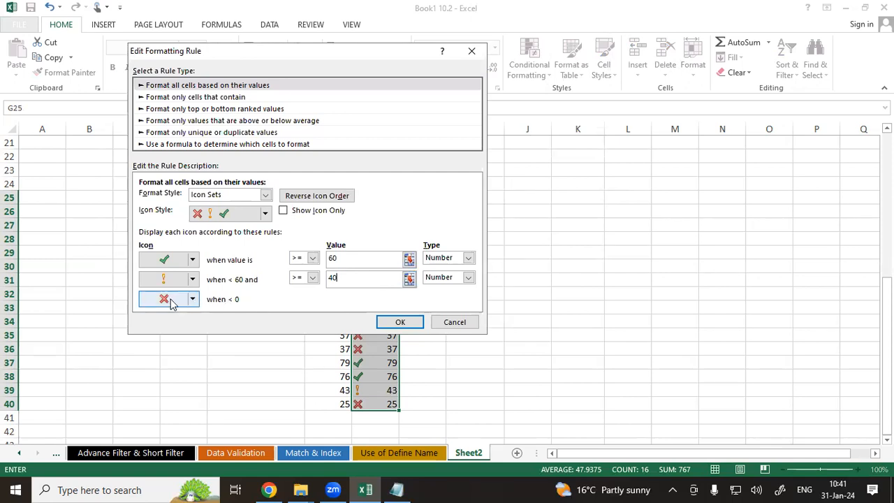
Confirm the edited icon set rule, apply it to G25:G40 and close the rules manager
{"action": "left_click", "coordinate": [400, 322]}
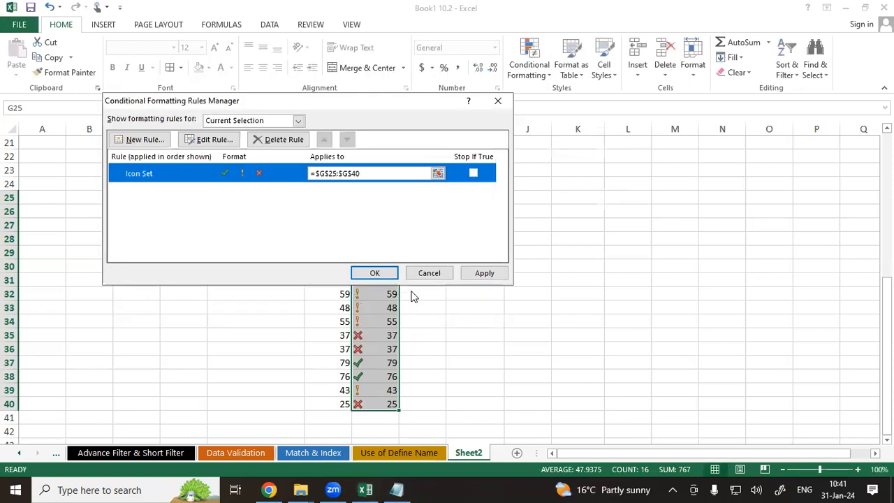
{"action": "left_click", "coordinate": [482, 275]}
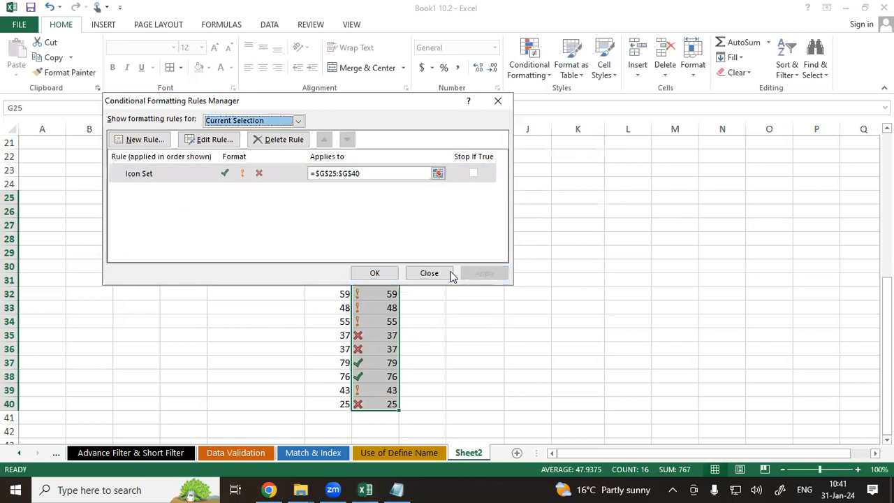
{"action": "left_click", "coordinate": [385, 275]}
{"action": "left_click", "coordinate": [458, 292]}
Hide the numbers in G25:G40 by assigning the custom number format ;;; to the Icon column's cells
{"action": "left_click_drag", "start_coordinate": [385, 199], "coordinate": [391, 406]}
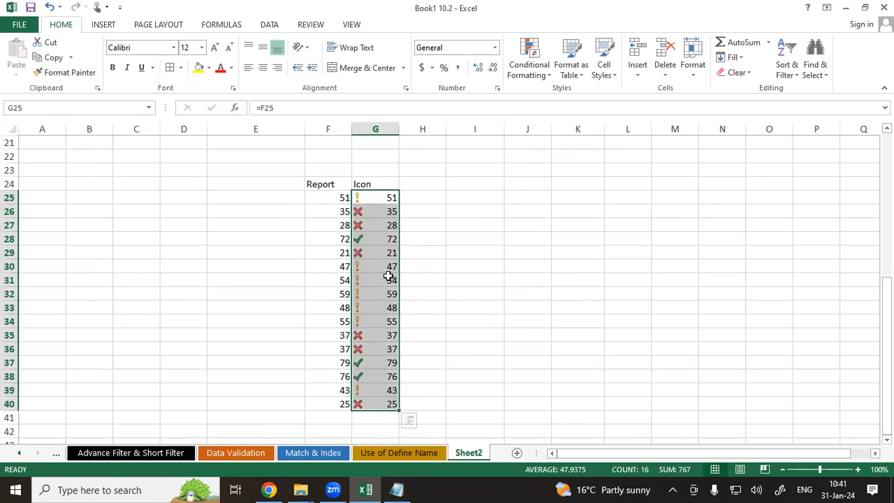
{"action": "left_click", "coordinate": [497, 88]}
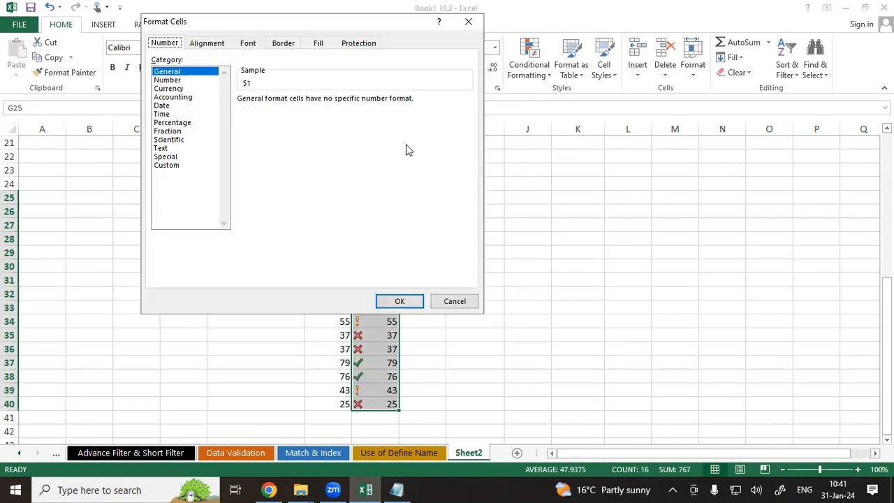
{"action": "left_click", "coordinate": [161, 165]}
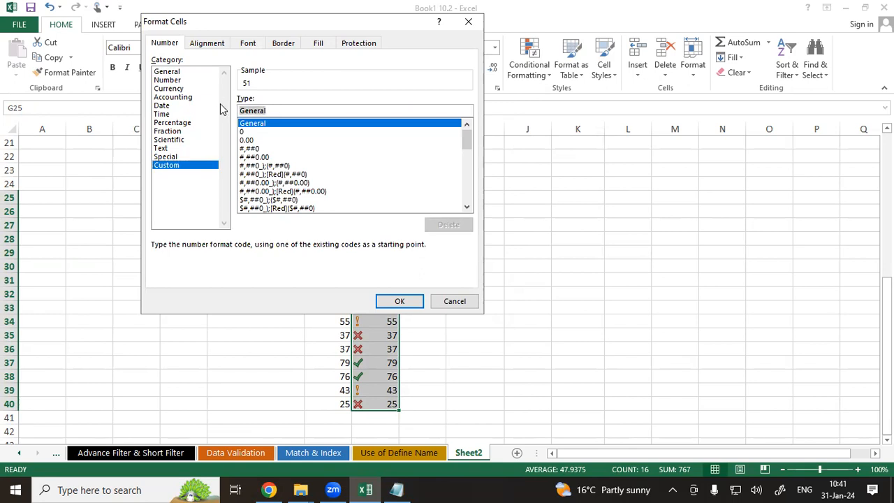
{"action": "type", "text": ";;;"}
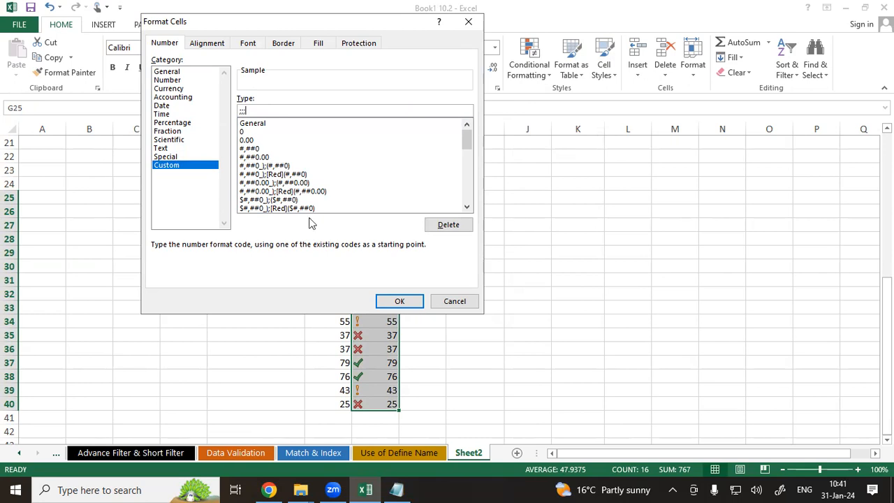
{"action": "left_click", "coordinate": [395, 302]}
{"action": "left_click", "coordinate": [437, 290]}
{"action": "left_click_drag", "start_coordinate": [381, 198], "coordinate": [375, 401]}
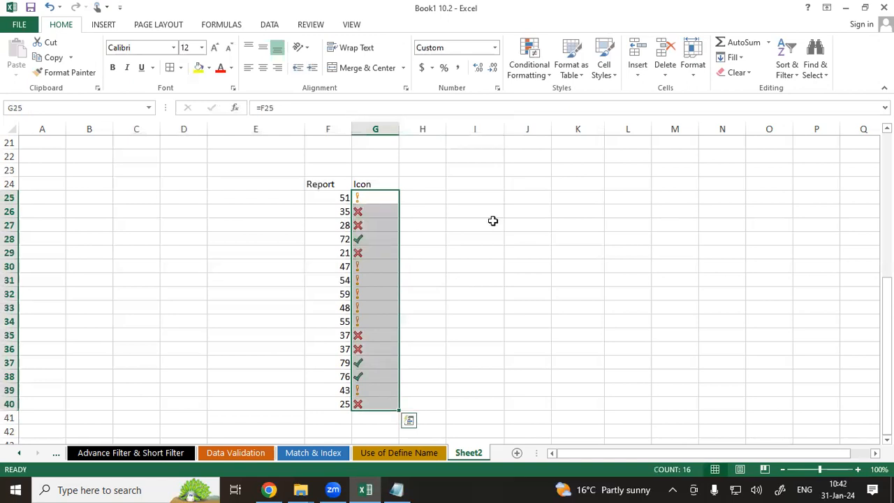
{"action": "left_click", "coordinate": [464, 223]}
Change the first Report value in F25 to 65 to test the linked icon
{"action": "left_click", "coordinate": [336, 204]}
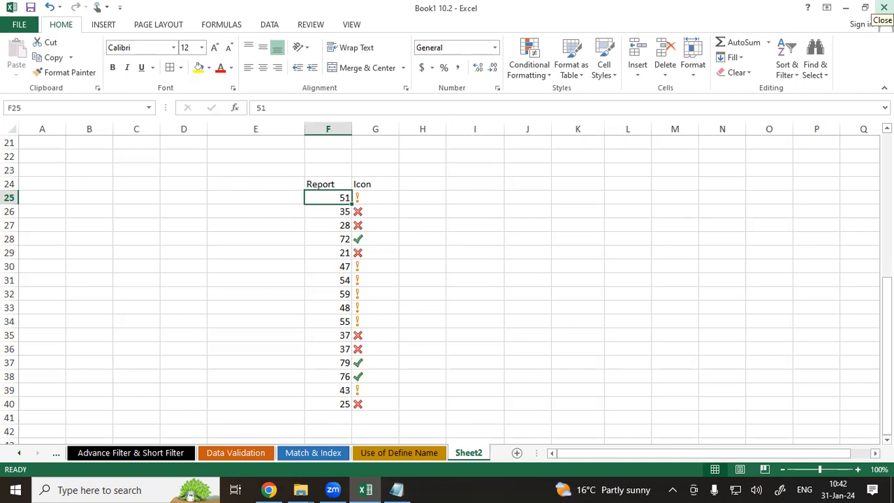
{"action": "type", "text": "65"}
{"action": "key", "text": "Return"}
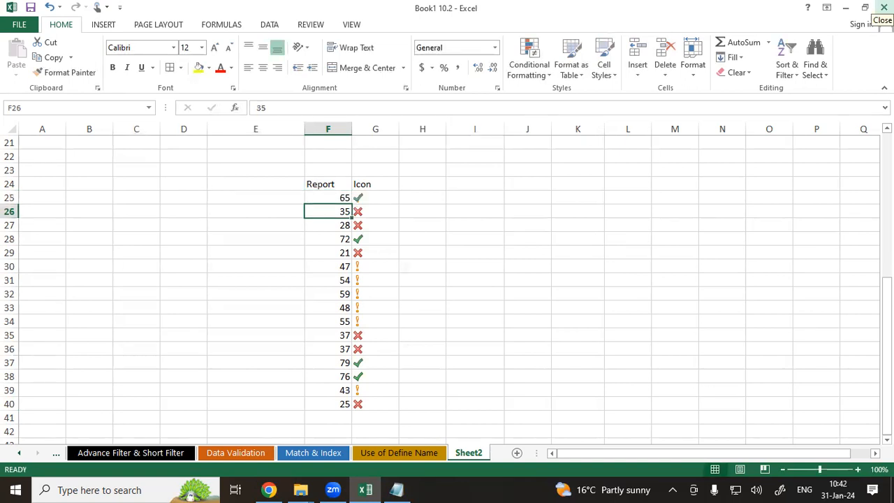
Clear all Report values in F25:F40 and check the linked formula in G25
{"action": "left_click_drag", "start_coordinate": [329, 197], "coordinate": [329, 404]}
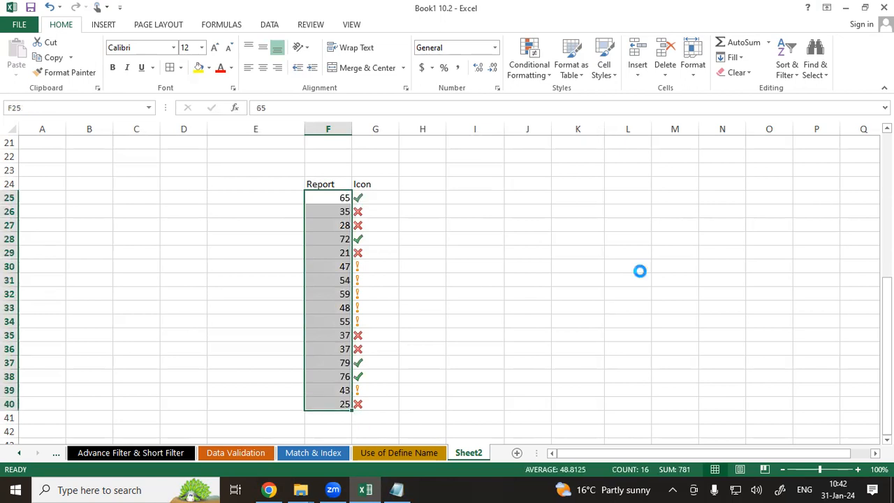
{"action": "key", "text": "Delete"}
{"action": "key", "text": "Return"}
{"action": "left_click", "coordinate": [641, 271]}
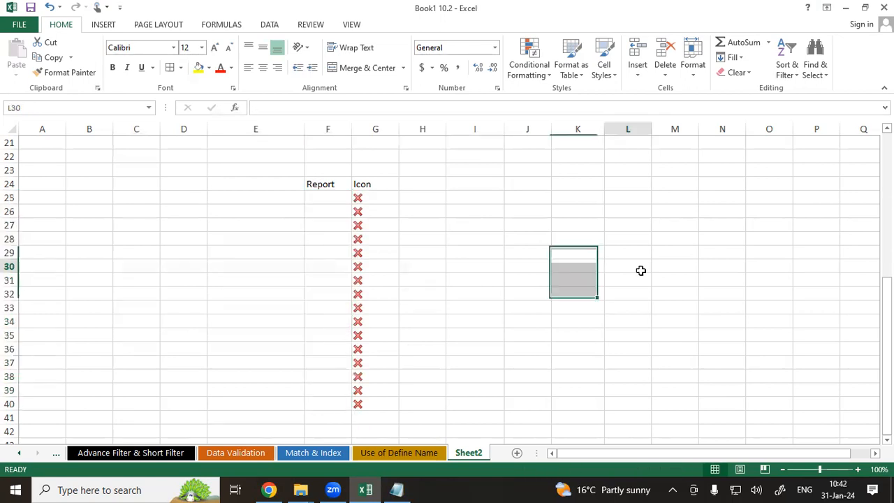
{"action": "left_click", "coordinate": [368, 201]}
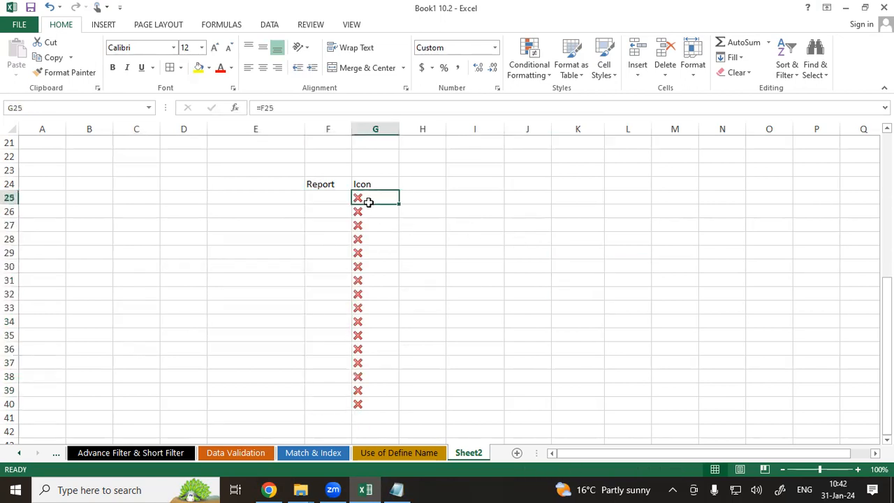
Enter 70, 50 and 35 as the first three Report values in F25:F27
{"action": "left_click", "coordinate": [319, 202]}
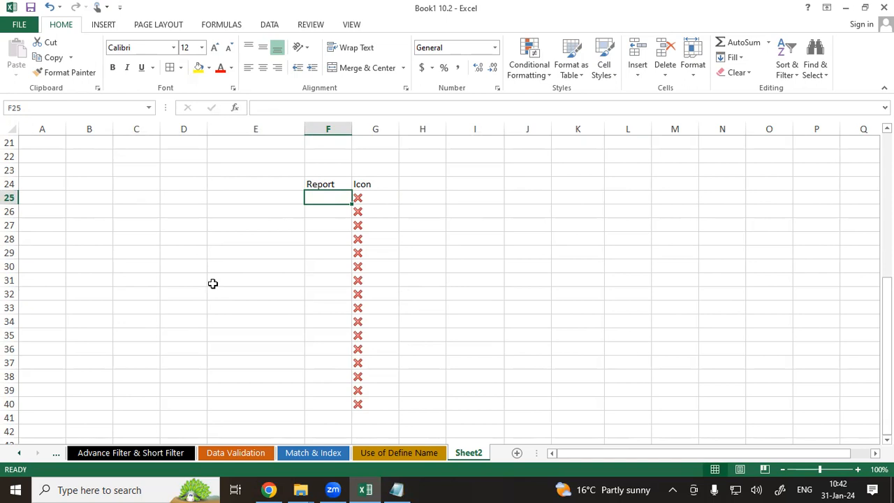
{"action": "type", "text": "70"}
{"action": "key", "text": "Return"}
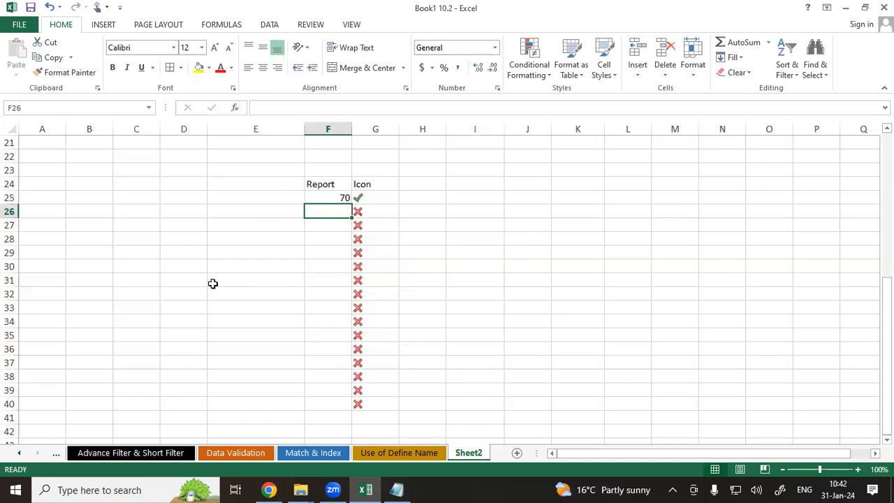
{"action": "type", "text": "50"}
{"action": "key", "text": "Return"}
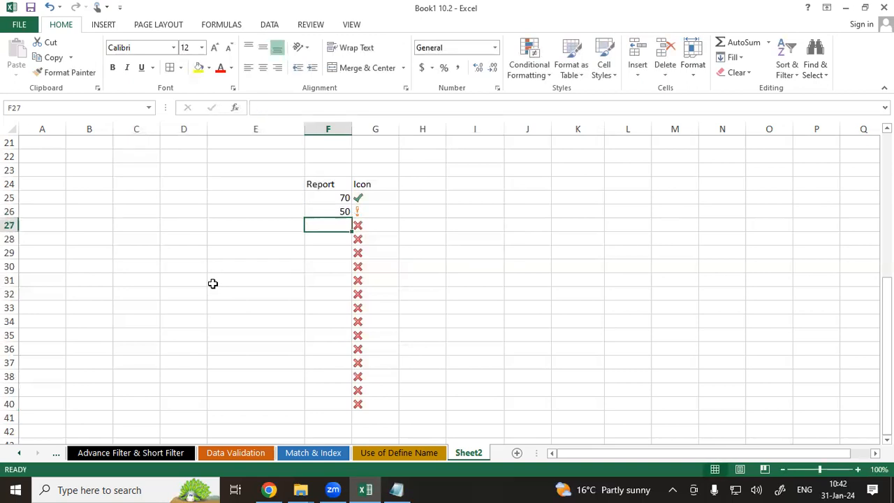
{"action": "type", "text": "35"}
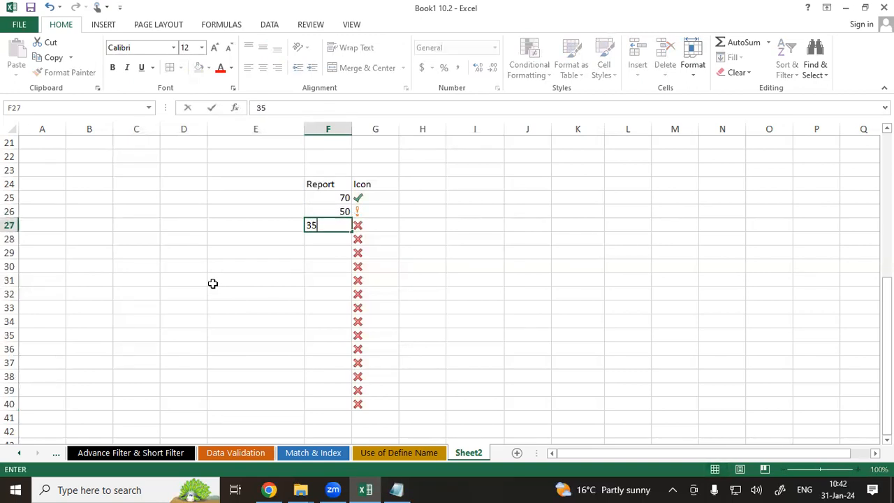
{"action": "key", "text": "Return"}
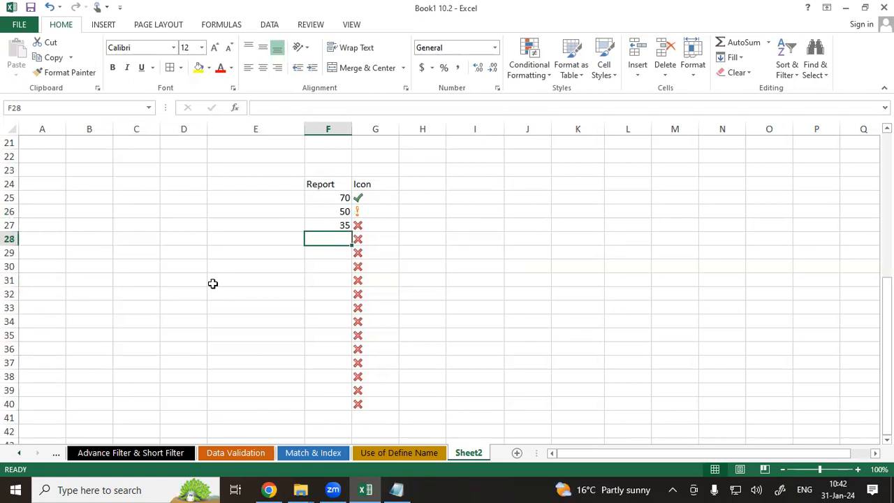
Continue the Report column with 65, 48, 25, 48, 21 and 84 in F28:F33
{"action": "type", "text": "65"}
{"action": "key", "text": "Return"}
{"action": "type", "text": "48"}
{"action": "key", "text": "Return"}
{"action": "type", "text": "25"}
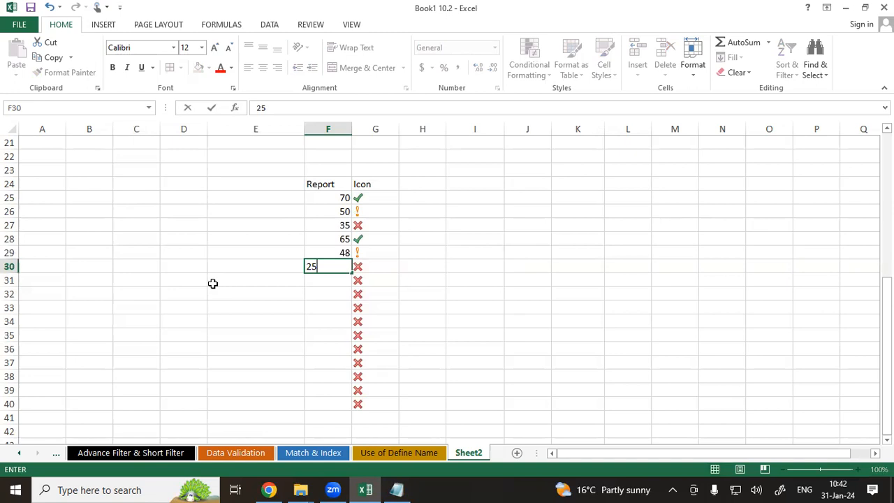
{"action": "key", "text": "Return"}
{"action": "type", "text": "48"}
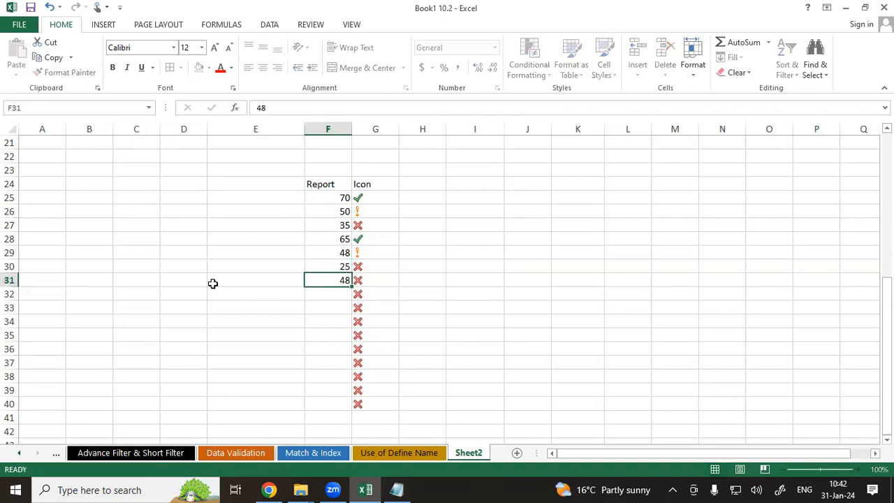
{"action": "key", "text": "Return"}
{"action": "type", "text": "21"}
{"action": "key", "text": "Return"}
{"action": "type", "text": "84"}
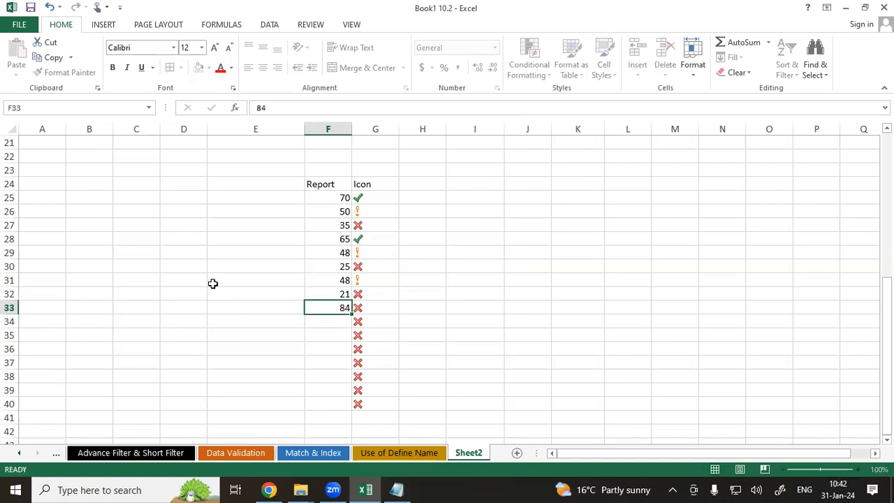
{"action": "key", "text": "Return"}
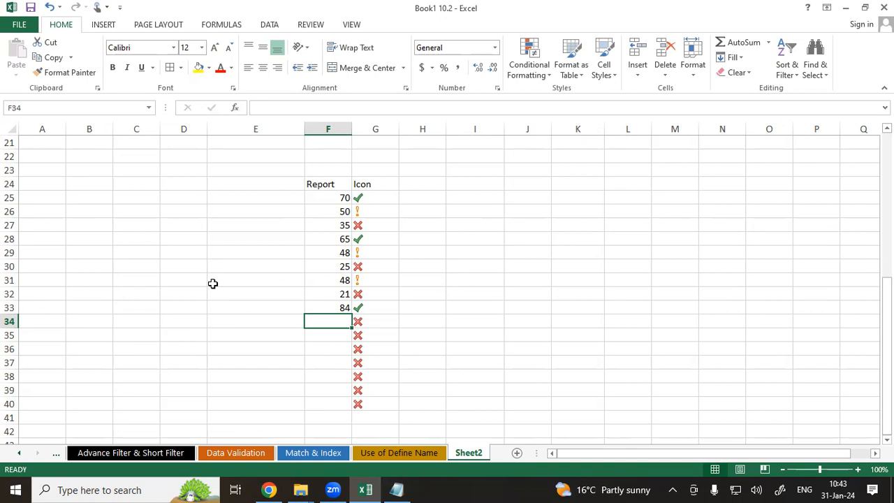
Review the Report and Icon cells in rows 25 to 40 and replace the value in F25 with 20
{"action": "left_click_drag", "start_coordinate": [338, 198], "coordinate": [365, 404]}
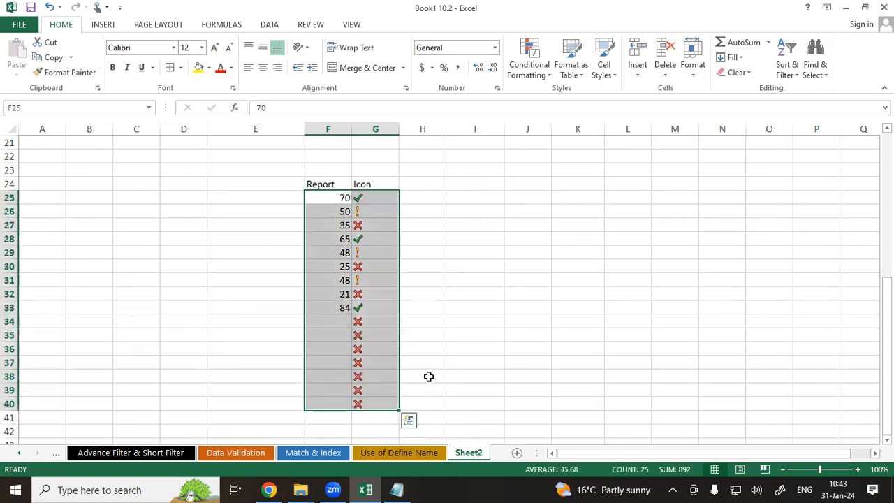
{"action": "left_click", "coordinate": [428, 348]}
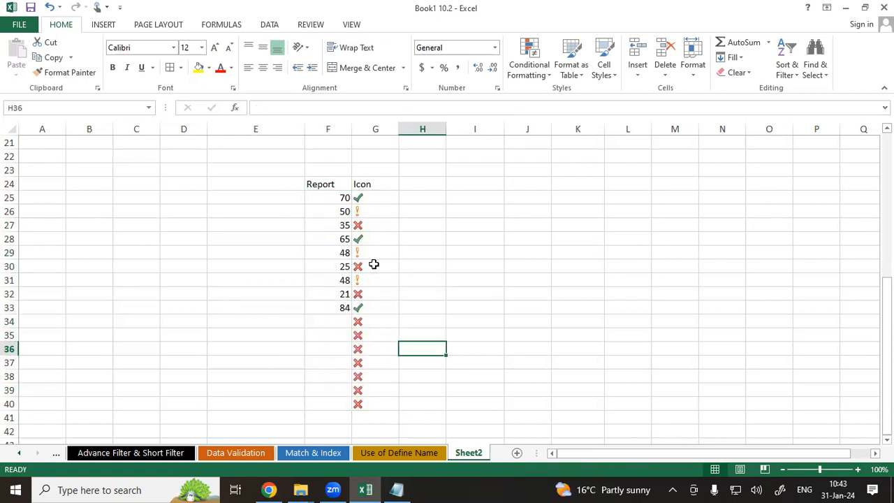
{"action": "left_click_drag", "start_coordinate": [363, 198], "coordinate": [362, 396]}
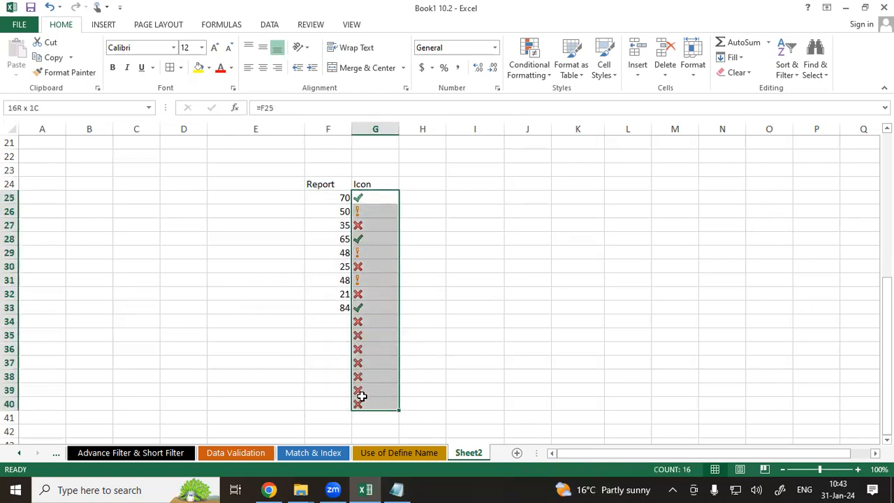
{"action": "left_click", "coordinate": [336, 197]}
{"action": "type", "text": "20"}
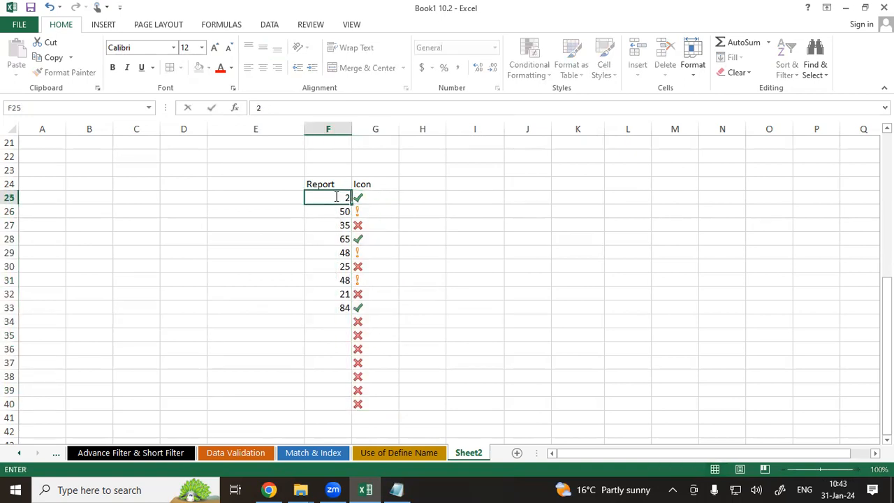
{"action": "key", "text": "Return"}
Set the Report value in F25 to 50 and check its icon in G25
{"action": "left_click", "coordinate": [353, 198]}
{"action": "left_click", "coordinate": [343, 198]}
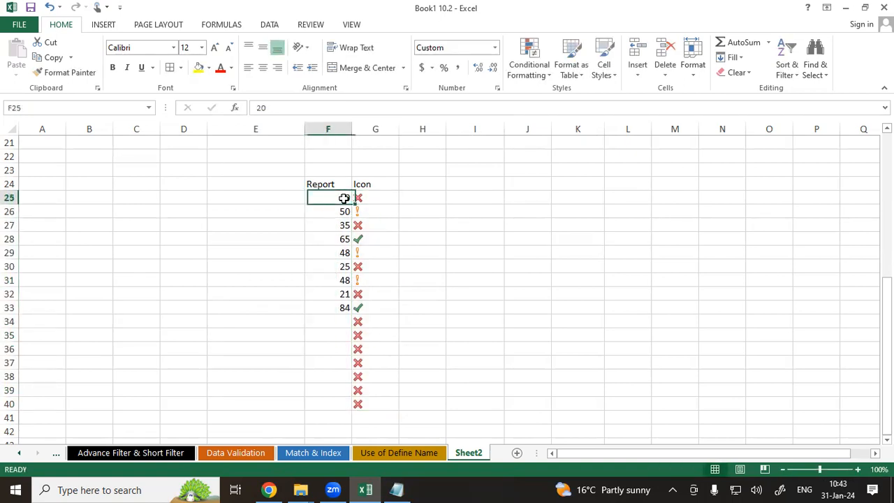
{"action": "key", "text": "BackSpace"}
{"action": "key", "text": "Return"}
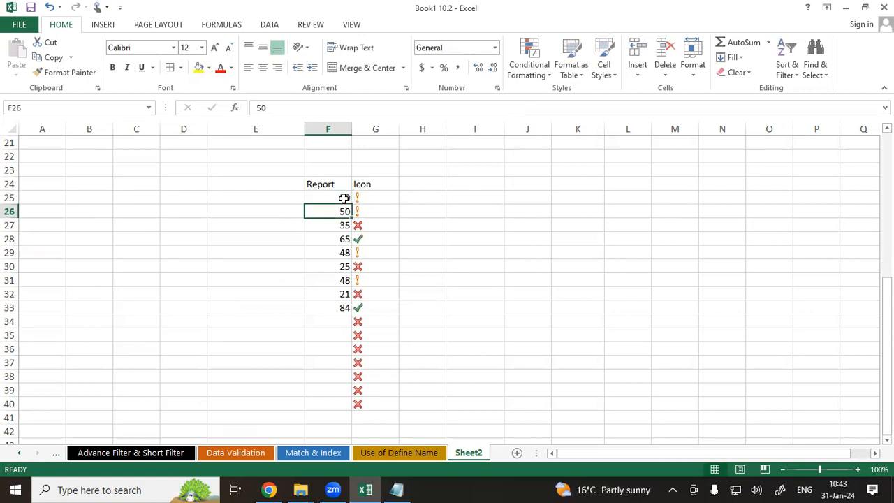
{"action": "left_click", "coordinate": [372, 198]}
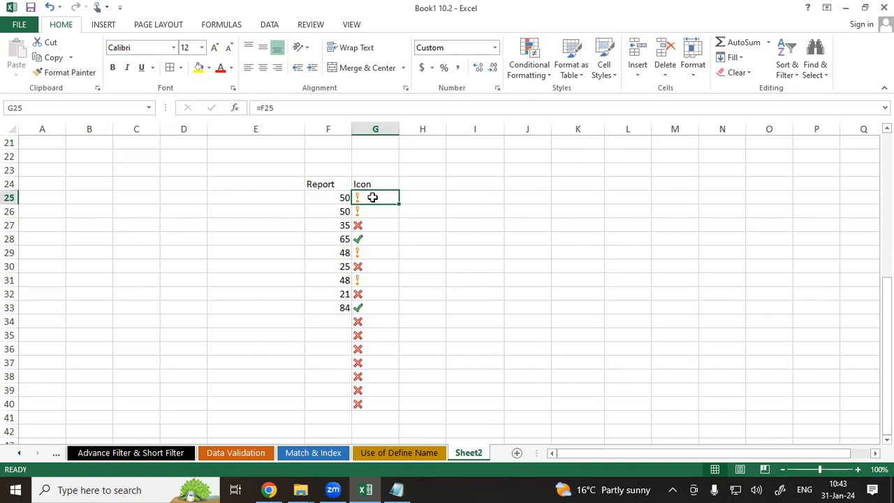
Examine the new conditional formatting rule types for G25:G40, including cells that contain and unique or duplicate values, without creating a rule
{"action": "left_click_drag", "start_coordinate": [381, 198], "coordinate": [380, 405]}
{"action": "left_click", "coordinate": [529, 66]}
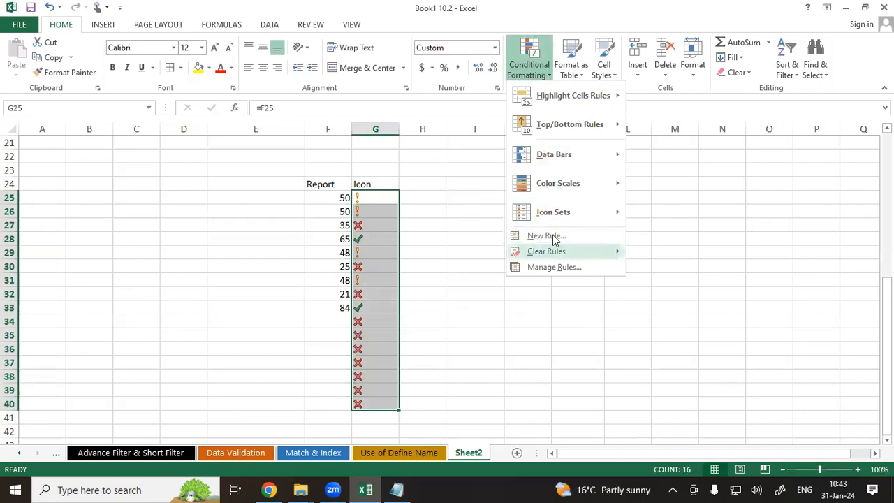
{"action": "left_click", "coordinate": [553, 237]}
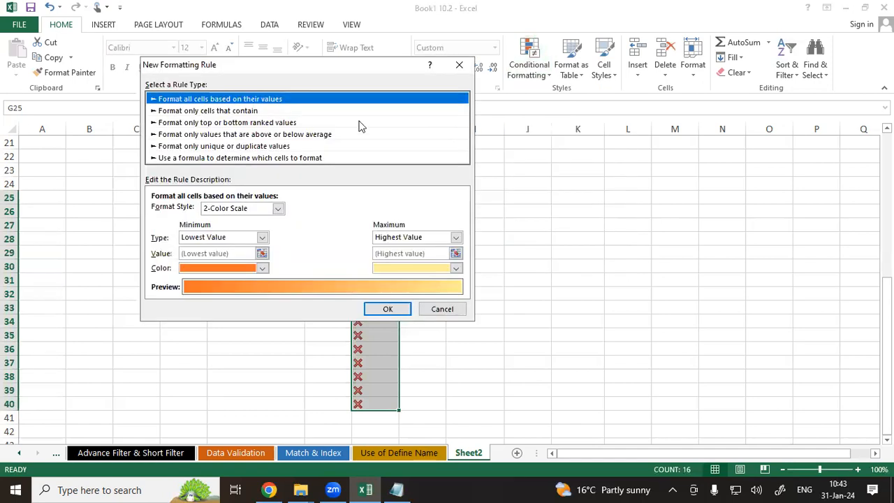
{"action": "left_click", "coordinate": [233, 112]}
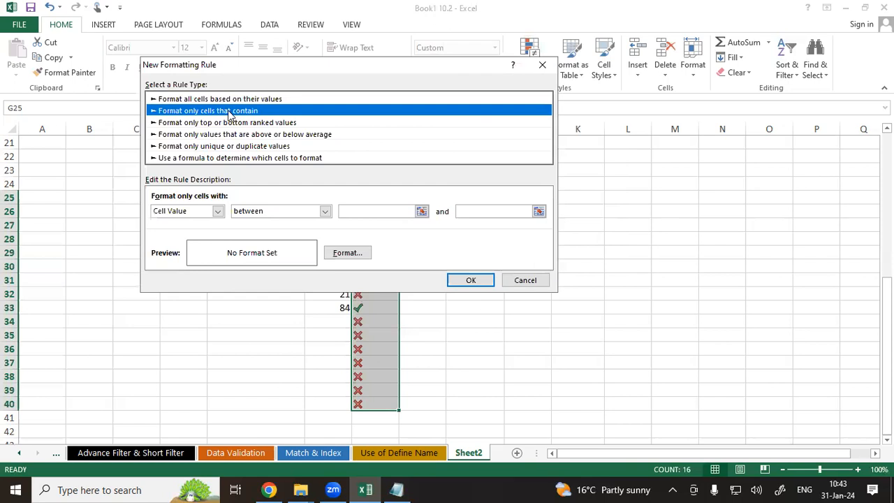
{"action": "left_click", "coordinate": [253, 148]}
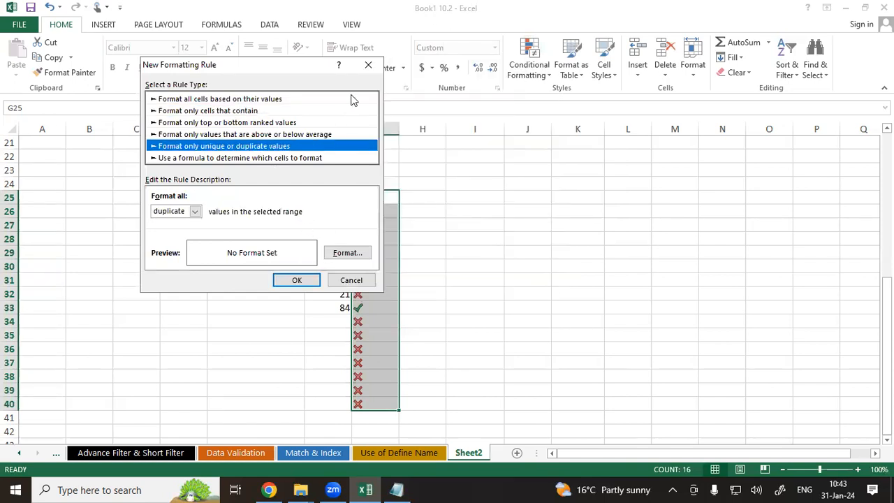
{"action": "left_click", "coordinate": [368, 65]}
{"action": "left_click", "coordinate": [529, 66]}
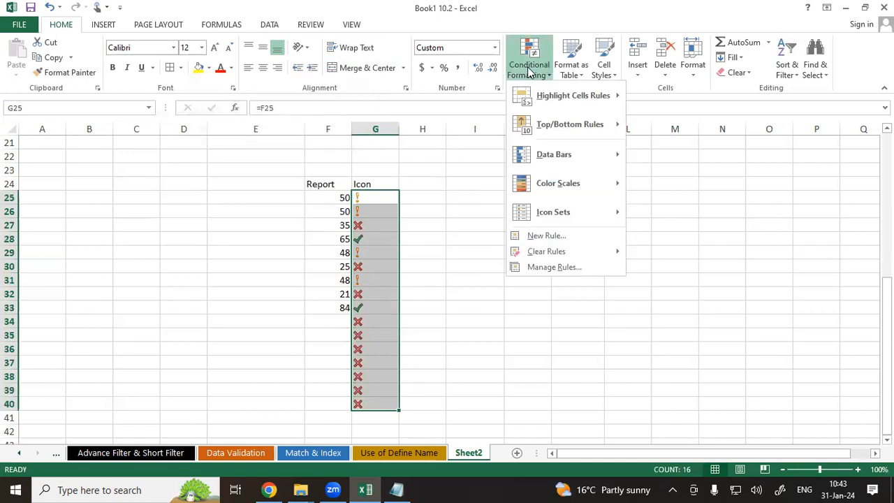
{"action": "left_click", "coordinate": [447, 162]}
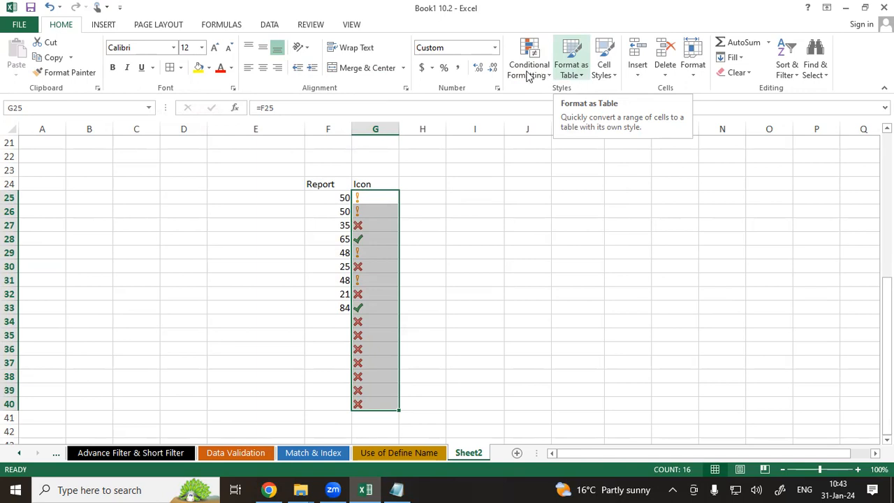
Convert the empty range I24:P39 into a table
{"action": "left_click", "coordinate": [499, 225]}
{"action": "left_click_drag", "start_coordinate": [498, 184], "coordinate": [809, 389]}
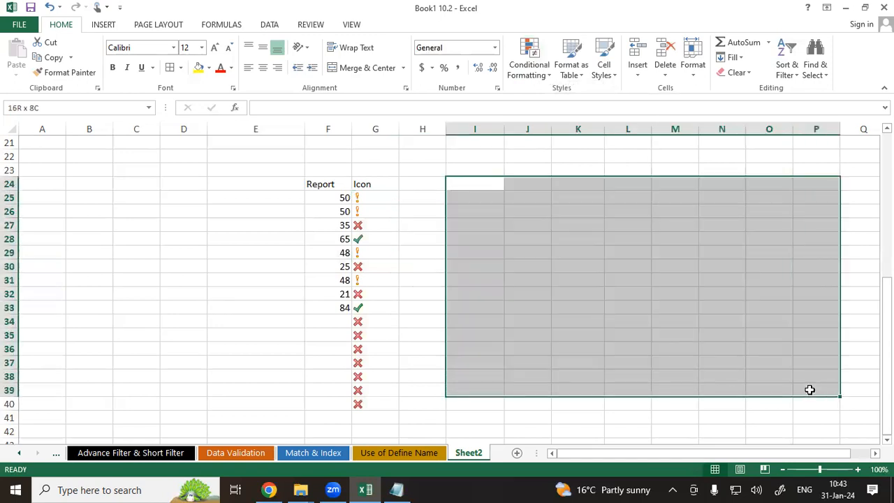
{"action": "left_click", "coordinate": [104, 24]}
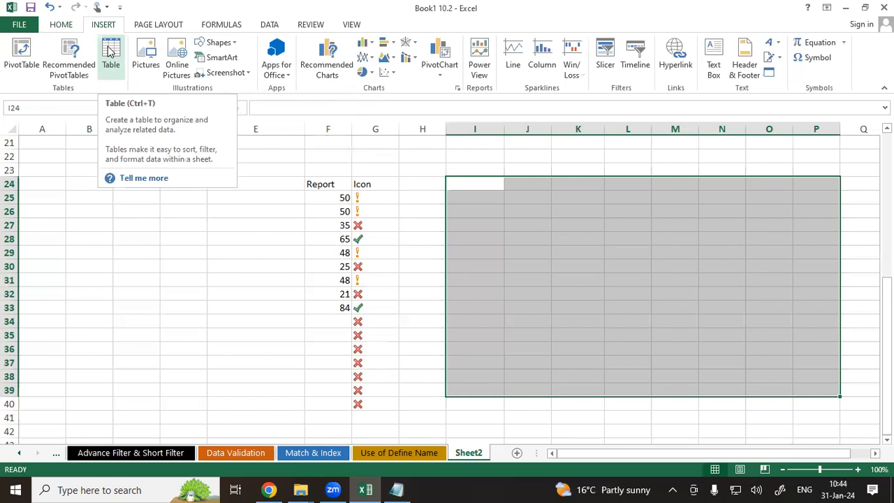
{"action": "left_click", "coordinate": [110, 51]}
{"action": "left_click", "coordinate": [249, 183]}
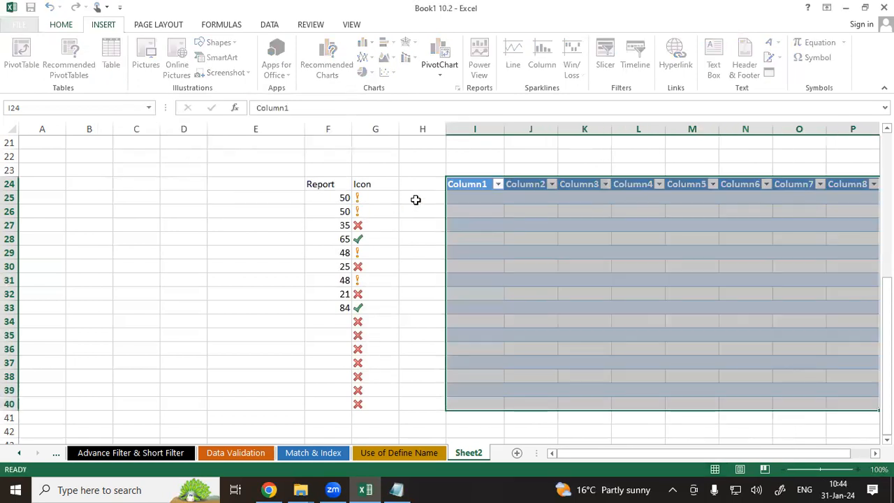
Try a green Medium table style on the new table at I24, and undo both the style and the table
{"action": "left_click_drag", "start_coordinate": [458, 184], "coordinate": [860, 409]}
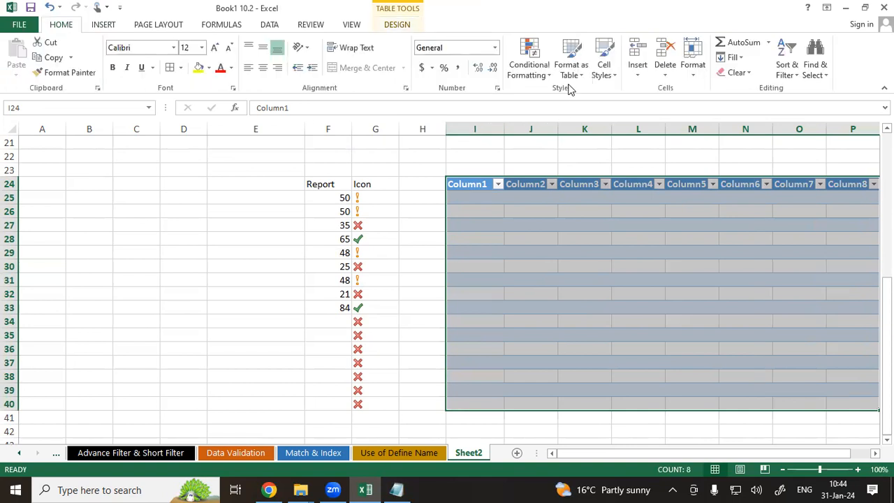
{"action": "left_click", "coordinate": [571, 70]}
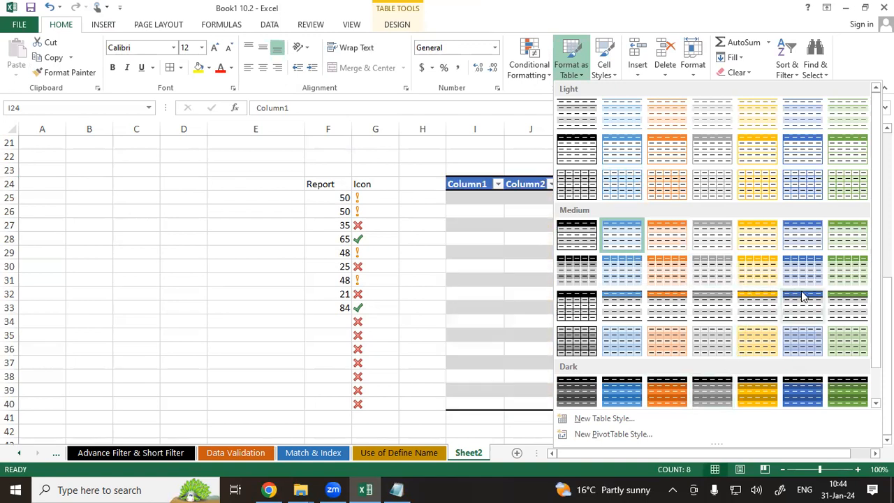
{"action": "left_click", "coordinate": [841, 311]}
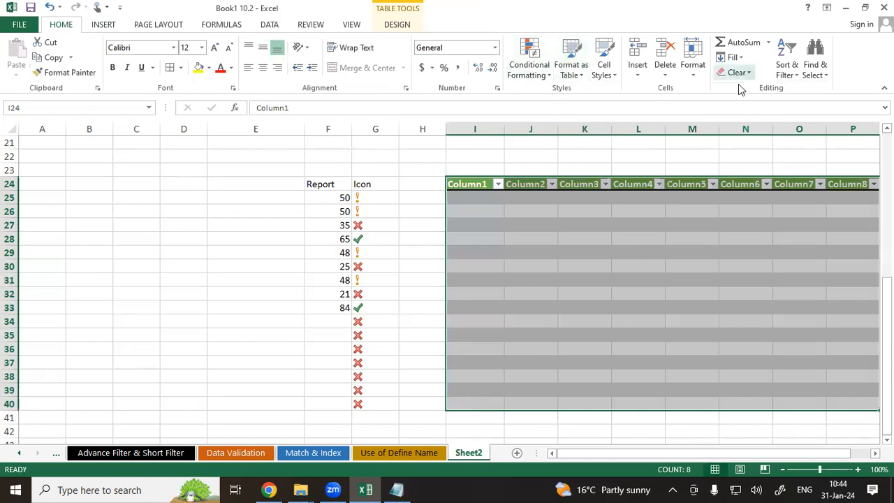
{"action": "key", "text": "ctrl+z"}
{"action": "left_click", "coordinate": [621, 207]}
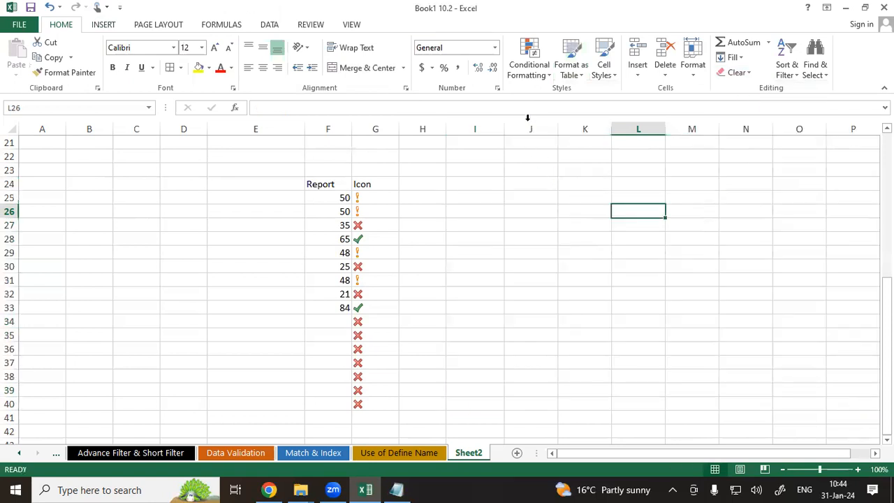
Apply the Good cell style to the LIC and Bajaj rows, E8:K9, of the FV table
{"action": "left_click", "coordinate": [603, 77]}
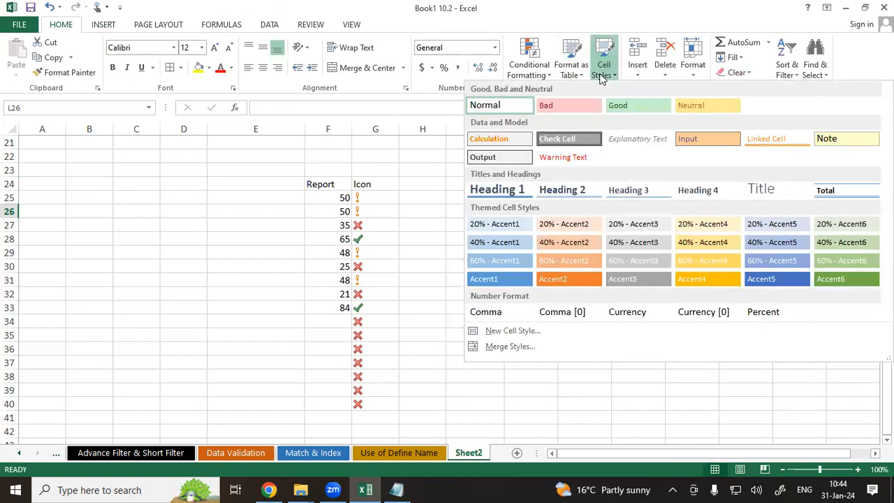
{"action": "left_click", "coordinate": [431, 196]}
{"action": "scroll", "coordinate": [431, 196], "scroll_direction": "up", "scroll_amount": 6}
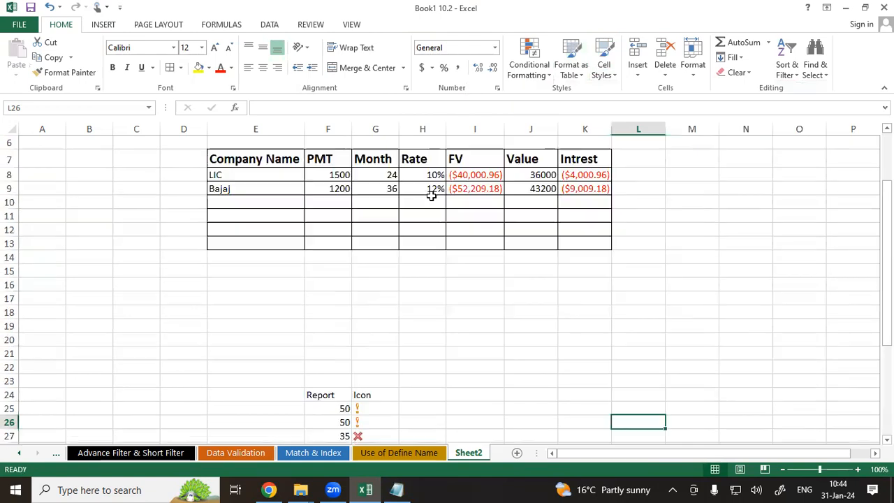
{"action": "scroll", "coordinate": [432, 197], "scroll_direction": "up", "scroll_amount": 1}
{"action": "left_click_drag", "start_coordinate": [264, 229], "coordinate": [570, 257]}
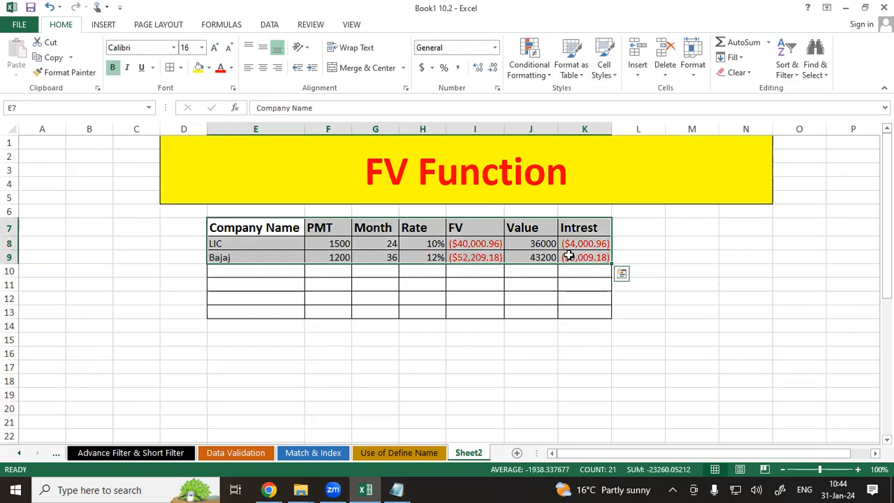
{"action": "left_click_drag", "start_coordinate": [242, 243], "coordinate": [579, 256]}
{"action": "left_click", "coordinate": [605, 67]}
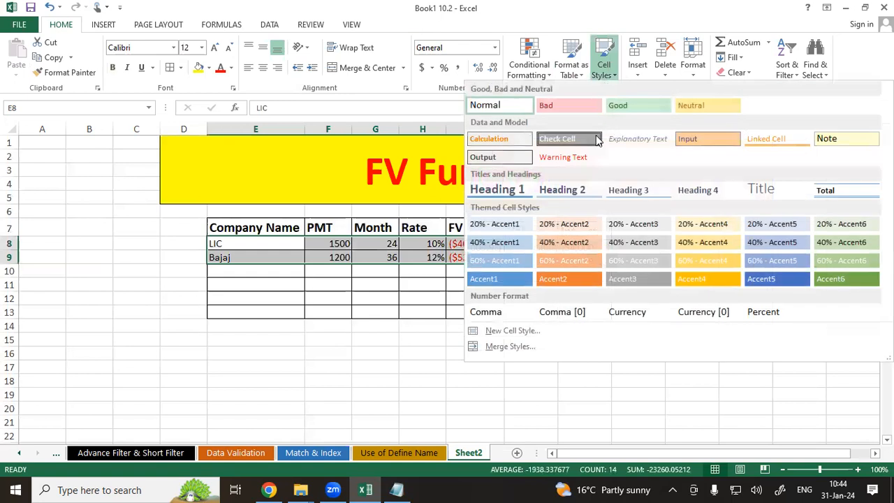
{"action": "left_click", "coordinate": [622, 106]}
{"action": "left_click", "coordinate": [688, 258]}
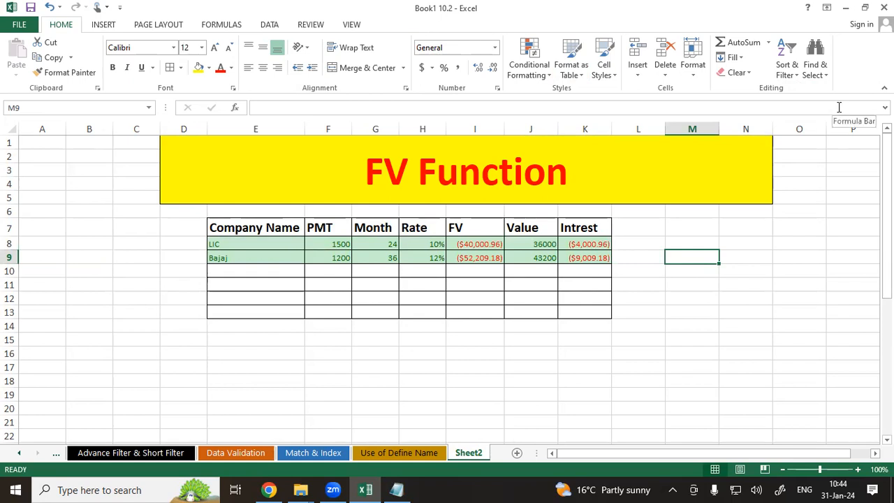
Apply the Explanatory Text cell style to the FV table's header row, E7:K7
{"action": "left_click", "coordinate": [745, 246]}
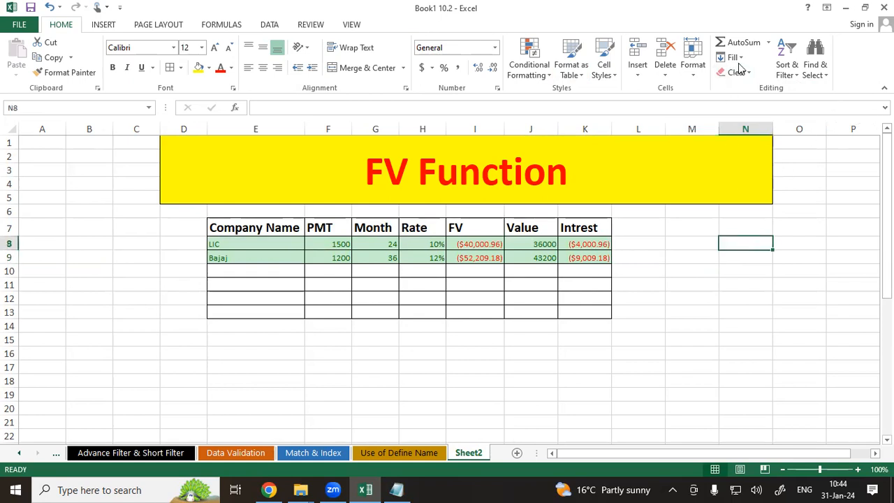
{"action": "left_click", "coordinate": [685, 248]}
{"action": "left_click_drag", "start_coordinate": [260, 227], "coordinate": [587, 228]}
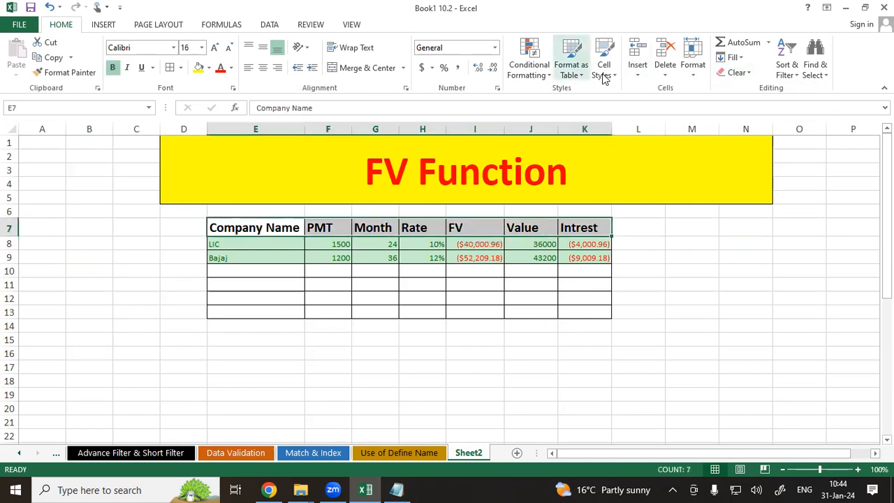
{"action": "left_click", "coordinate": [605, 76]}
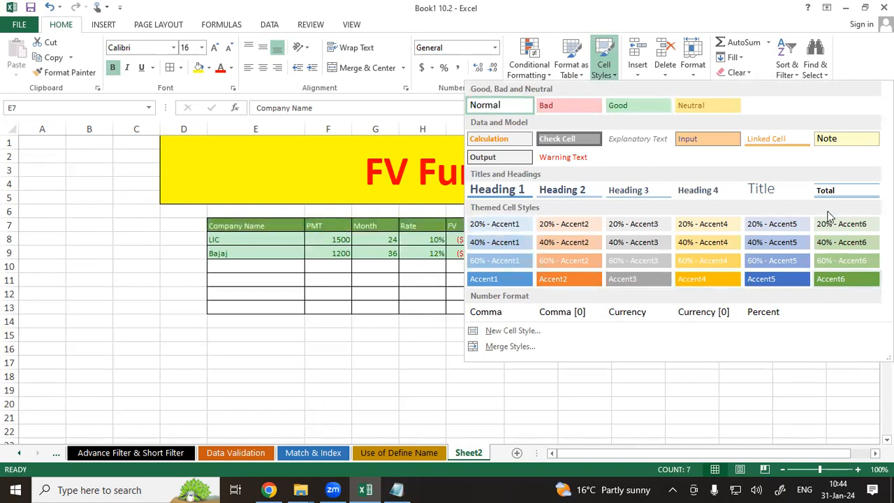
{"action": "left_click", "coordinate": [647, 143]}
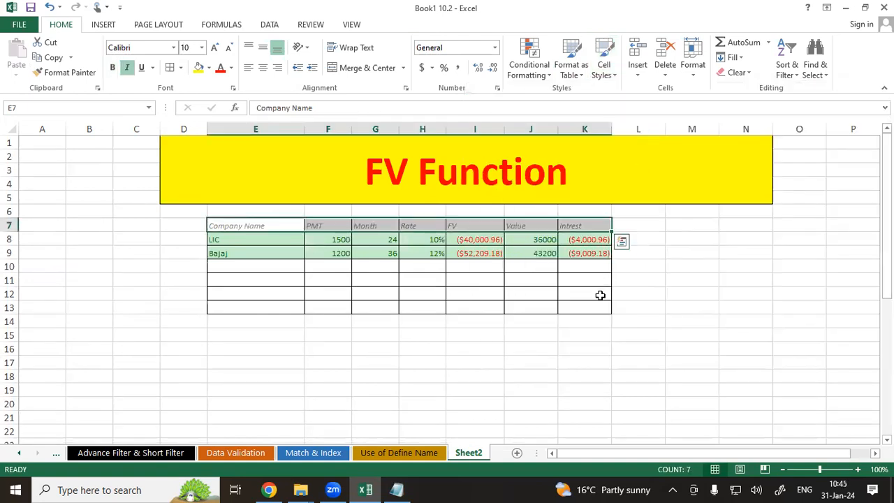
{"action": "left_click", "coordinate": [599, 294]}
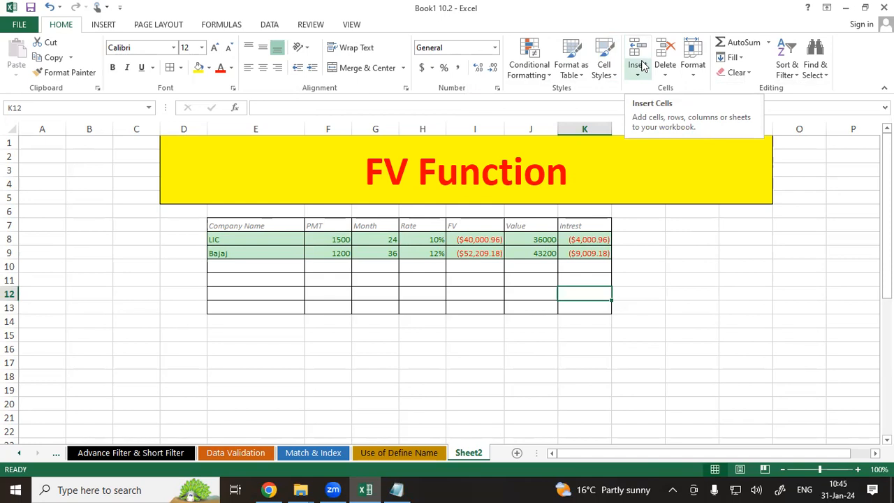
{"action": "left_click", "coordinate": [419, 128]}
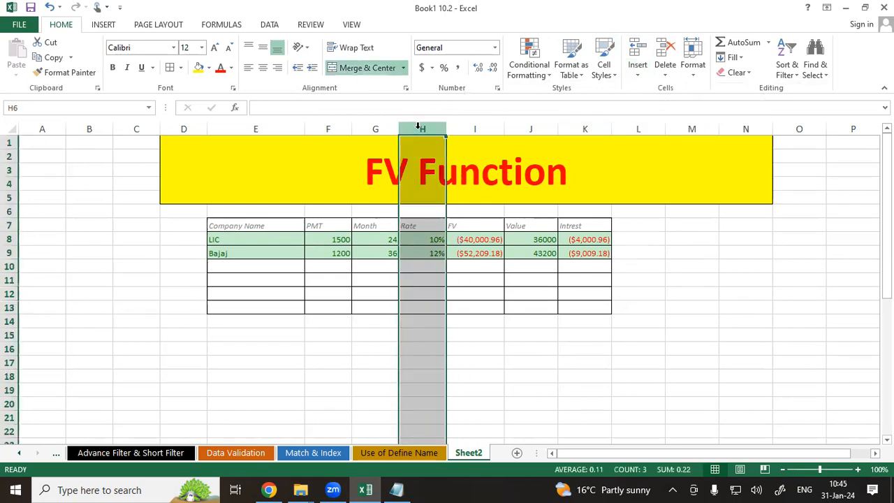
{"action": "left_click", "coordinate": [710, 228]}
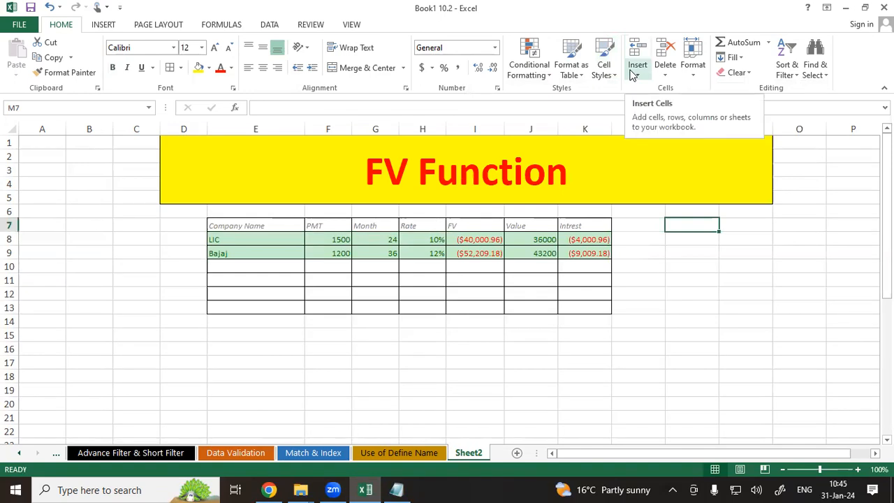
{"action": "left_click", "coordinate": [665, 70]}
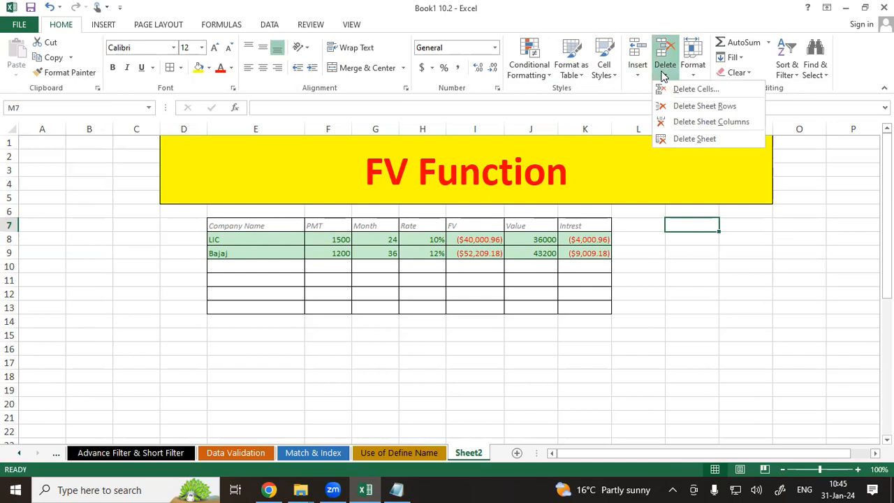
{"action": "left_click", "coordinate": [699, 281]}
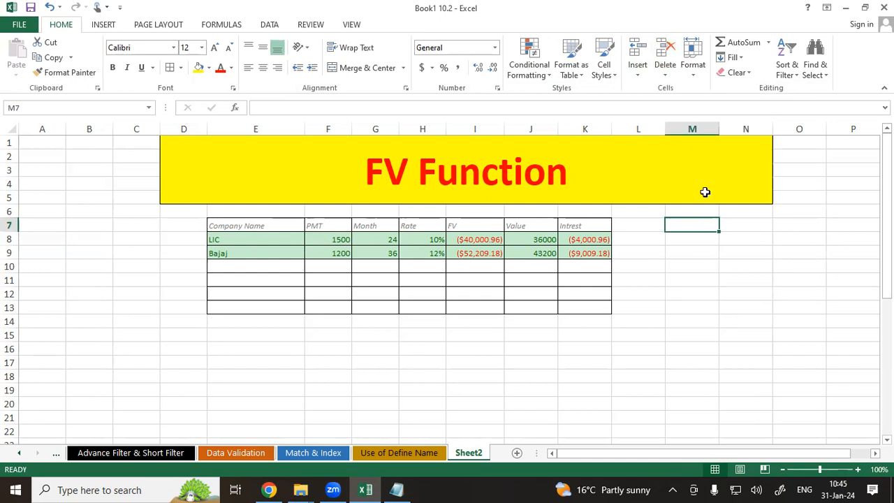
{"action": "left_click", "coordinate": [693, 75]}
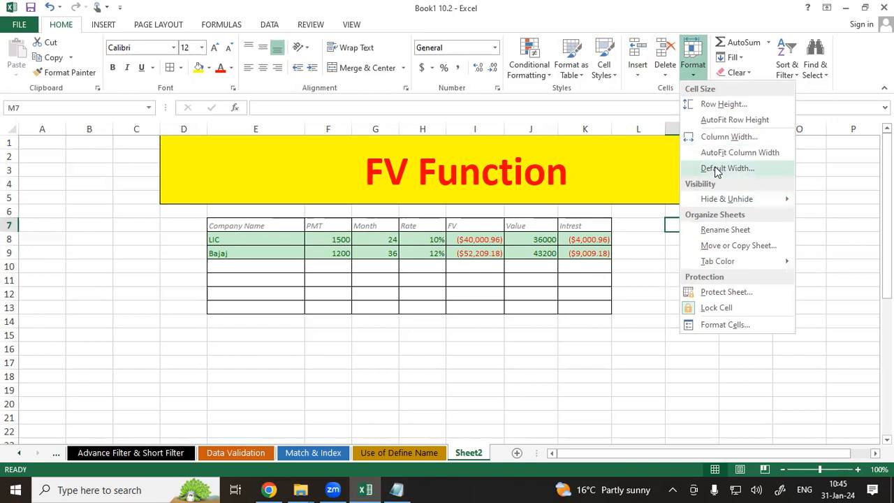
{"action": "left_click", "coordinate": [649, 250]}
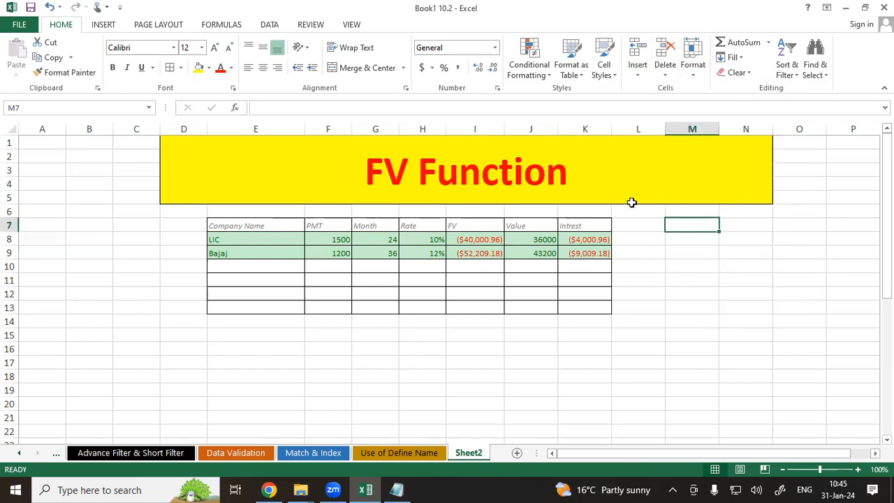
Make the header row E7:K7 bold and increase its font size to 14
{"action": "left_click_drag", "start_coordinate": [244, 225], "coordinate": [582, 226]}
{"action": "left_click", "coordinate": [113, 67]}
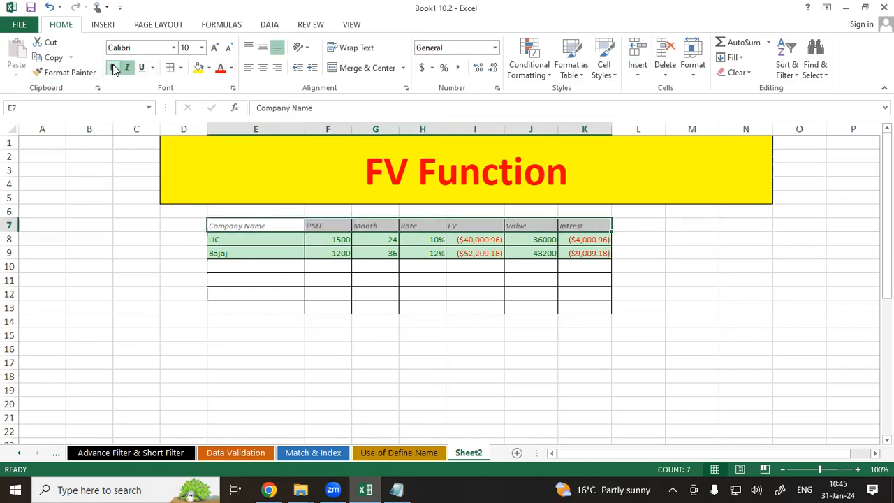
{"action": "left_click", "coordinate": [214, 47]}
{"action": "left_click", "coordinate": [214, 47]}
{"action": "left_click", "coordinate": [214, 46]}
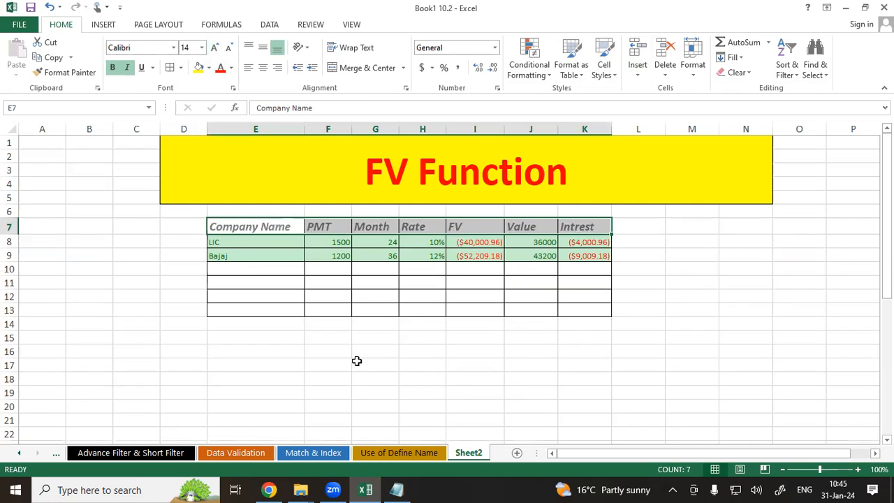
{"action": "left_click", "coordinate": [357, 361]}
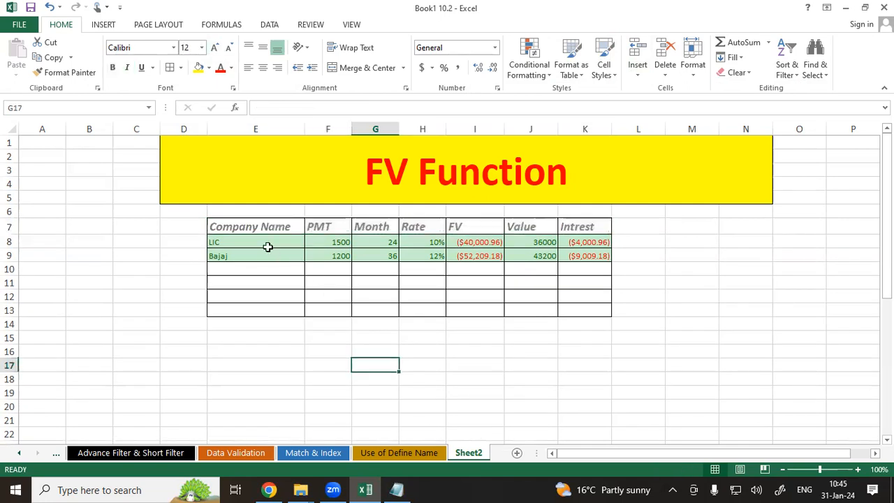
Insert a single cell at the Rate header in H7, and undo the insertion
{"action": "left_click", "coordinate": [424, 227]}
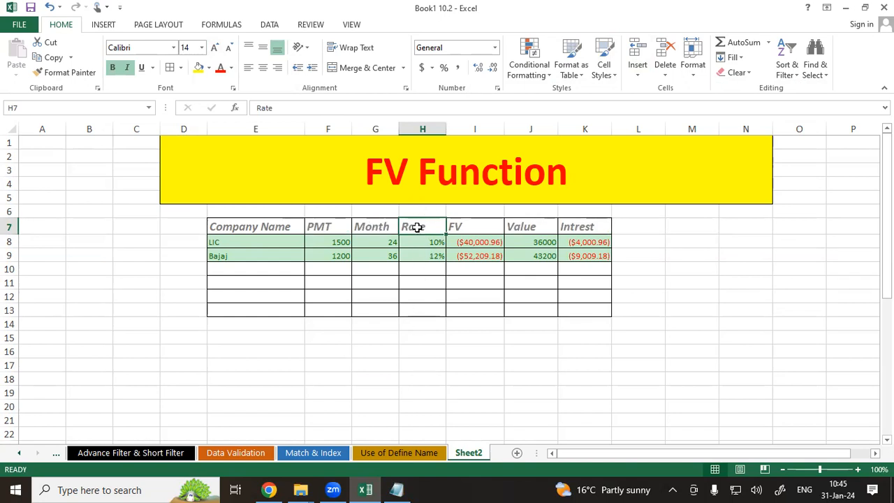
{"action": "left_click", "coordinate": [636, 54]}
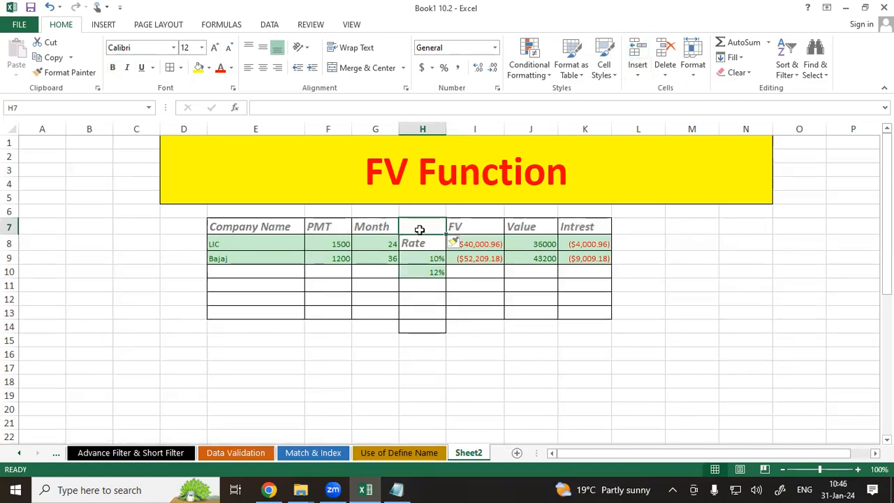
{"action": "key", "text": "ctrl+z"}
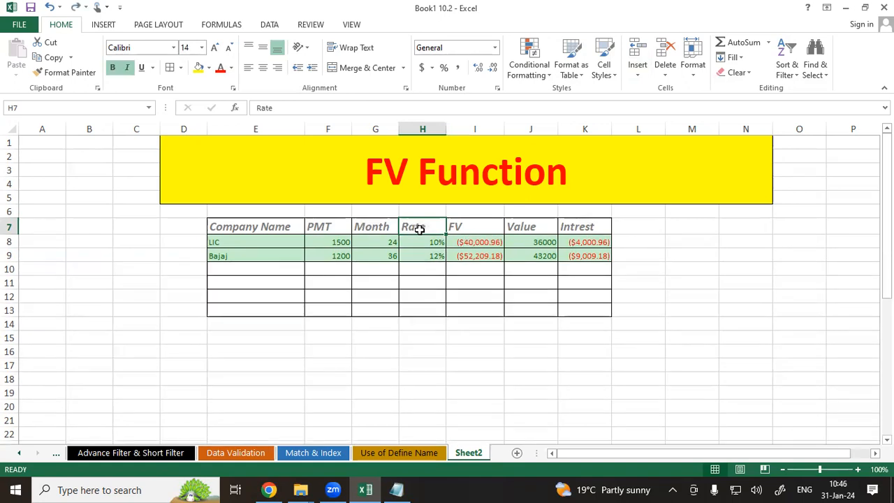
Insert a sheet row above the table's header row and a sheet column before the Rate column
{"action": "left_click", "coordinate": [641, 76]}
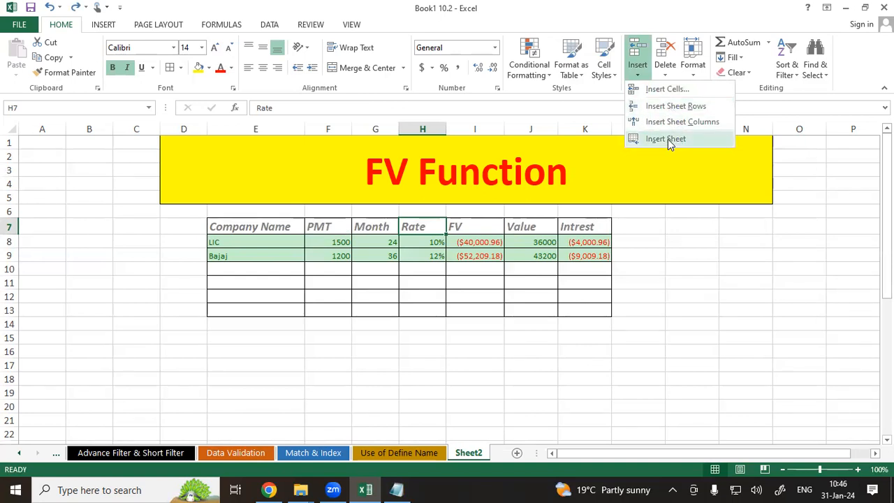
{"action": "left_click", "coordinate": [681, 106]}
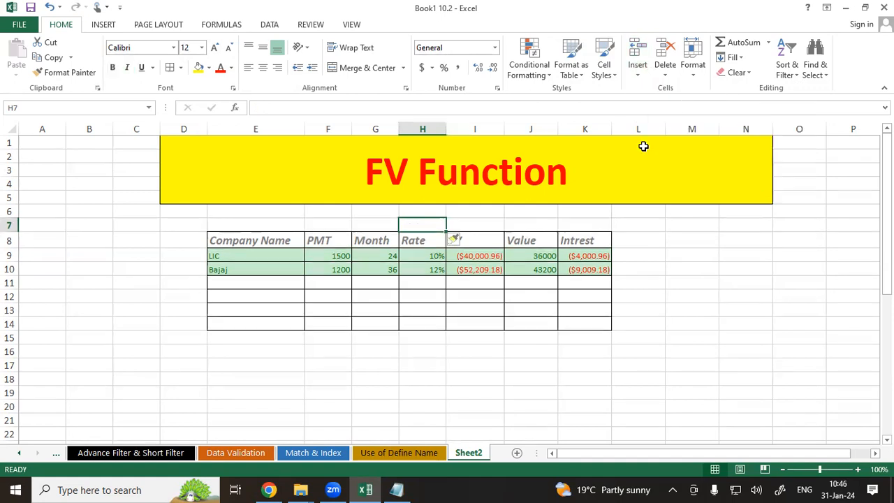
{"action": "left_click", "coordinate": [427, 241]}
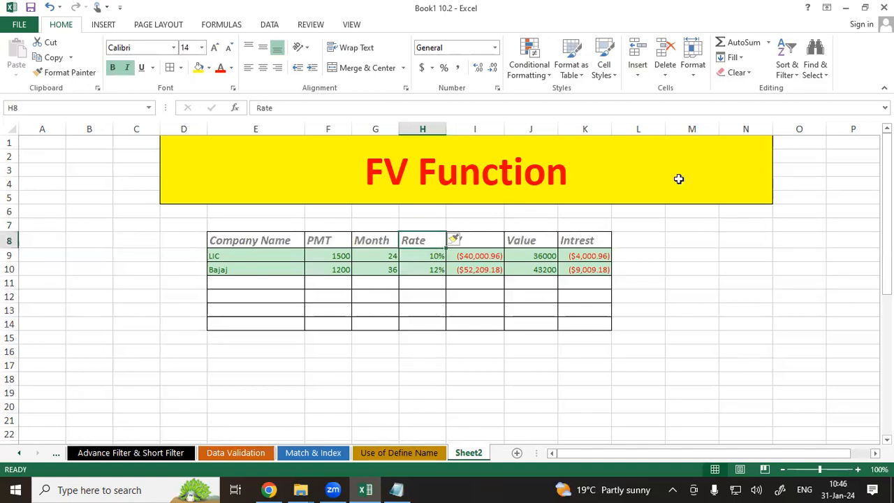
{"action": "left_click", "coordinate": [646, 70]}
{"action": "left_click", "coordinate": [671, 122]}
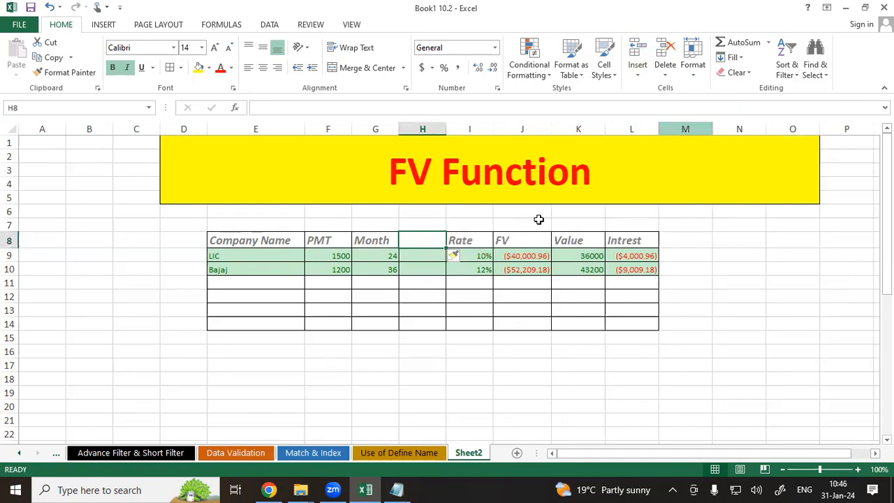
Delete the empty sheet column H between the Month and Rate columns
{"action": "left_click_drag", "start_coordinate": [420, 246], "coordinate": [425, 322]}
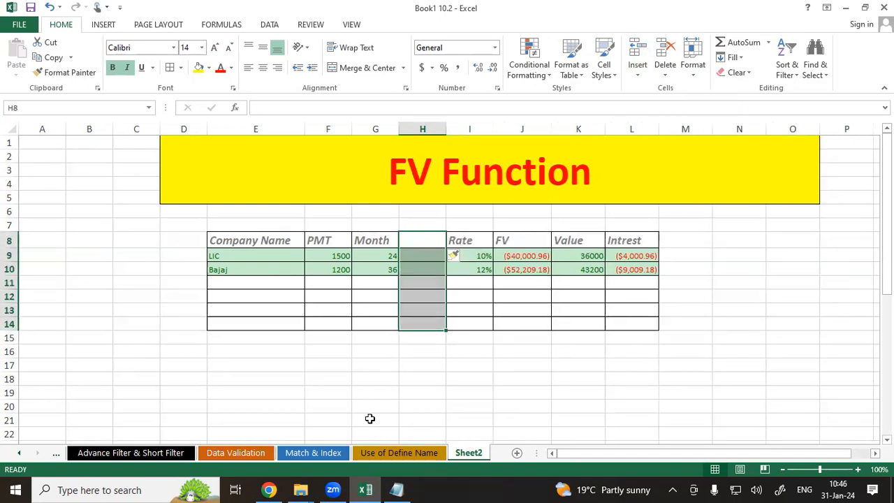
{"action": "left_click", "coordinate": [635, 75]}
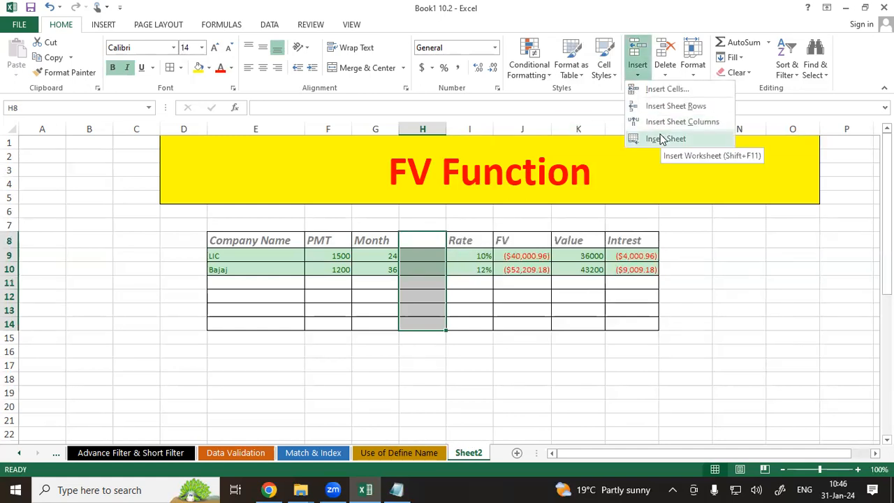
{"action": "left_click", "coordinate": [424, 245]}
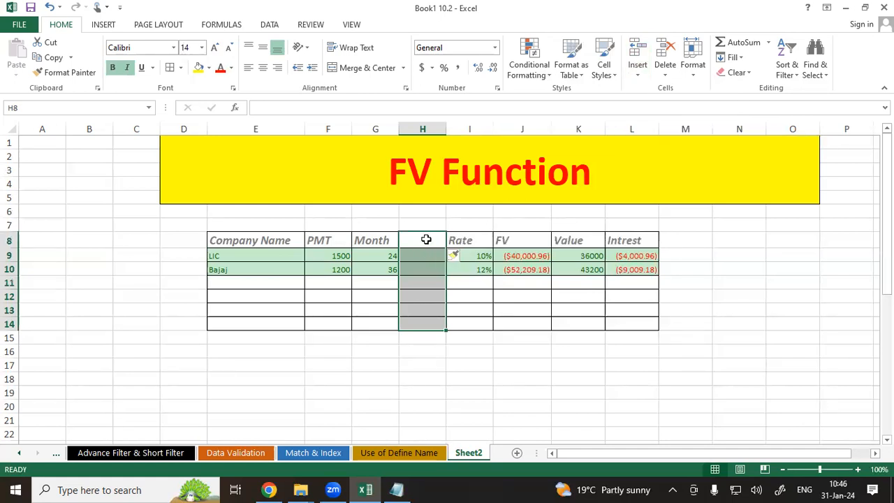
{"action": "left_click", "coordinate": [665, 73]}
{"action": "left_click", "coordinate": [711, 122]}
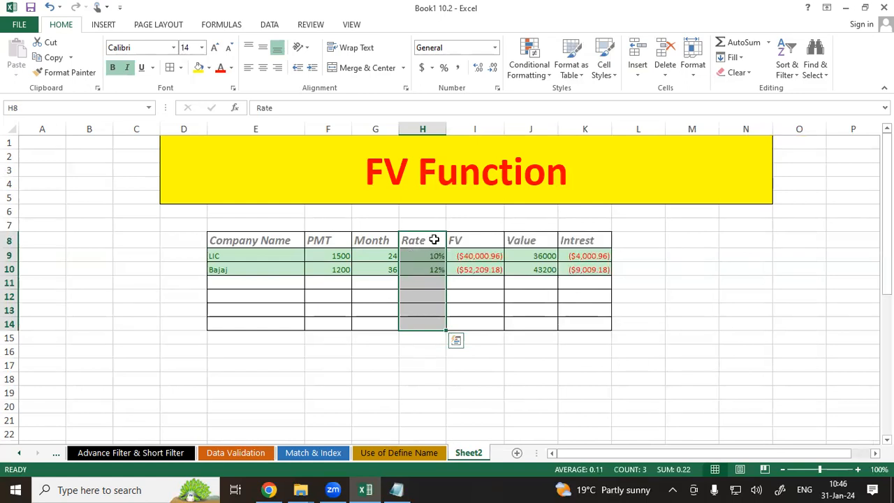
Delete the empty sheet row 7 directly above the table's header row
{"action": "left_click", "coordinate": [426, 224]}
{"action": "left_click", "coordinate": [665, 73]}
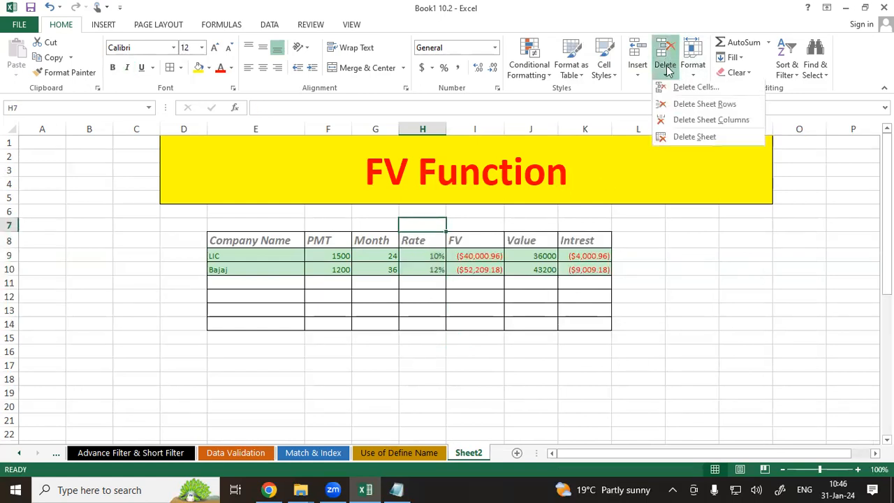
{"action": "left_click", "coordinate": [690, 105]}
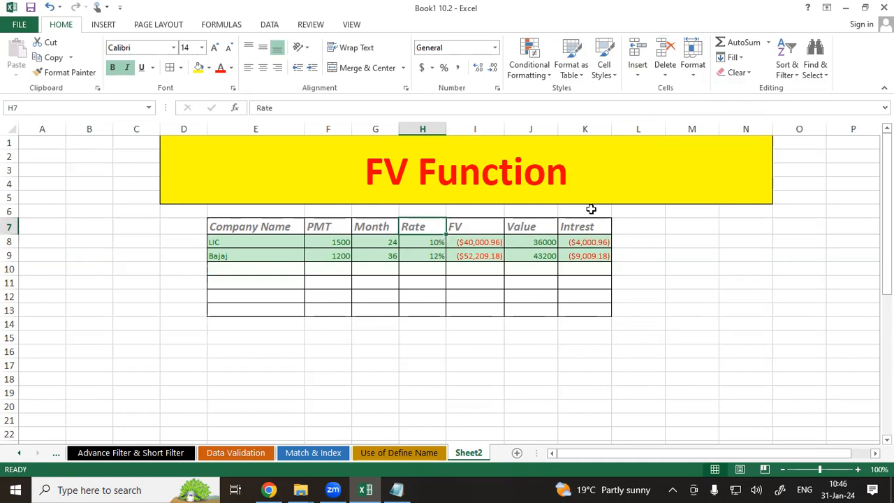
{"action": "left_click", "coordinate": [521, 222]}
{"action": "left_click", "coordinate": [664, 69]}
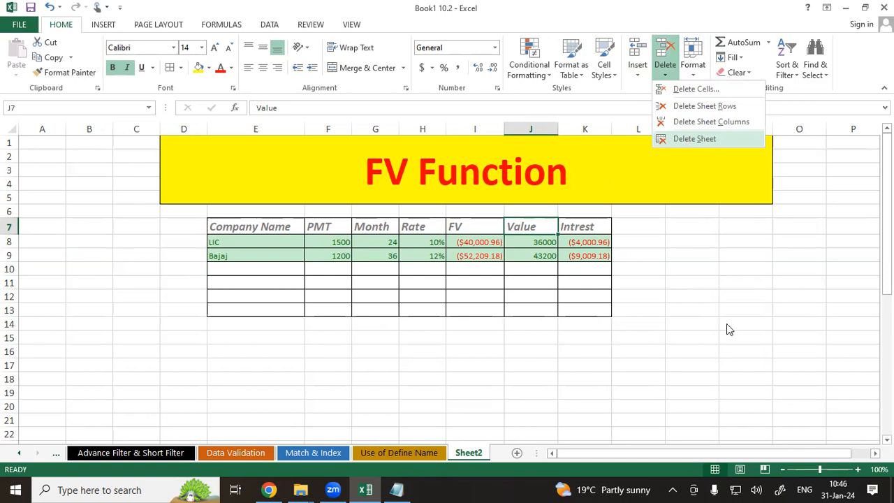
{"action": "left_click", "coordinate": [531, 283]}
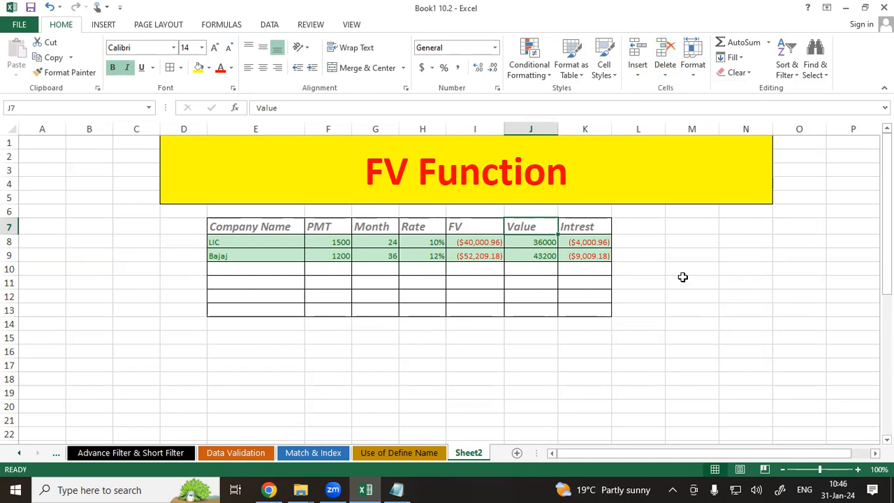
{"action": "left_click", "coordinate": [692, 69]}
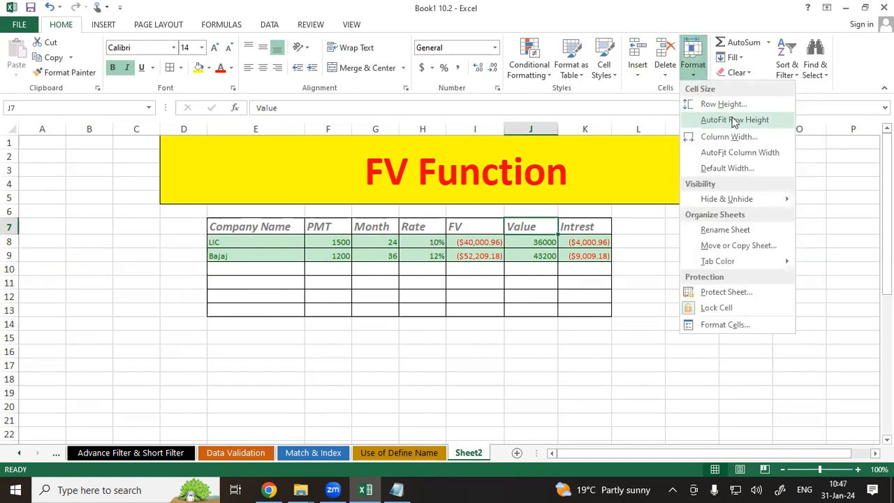
{"action": "left_click", "coordinate": [234, 255]}
Set the row height of the header and the two data rows, E7:K9, to 15
{"action": "left_click_drag", "start_coordinate": [235, 229], "coordinate": [589, 257]}
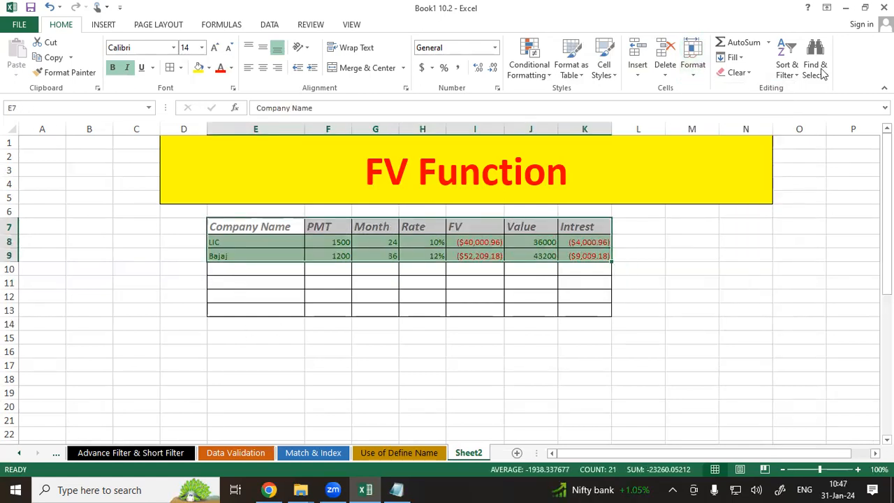
{"action": "left_click", "coordinate": [693, 64]}
{"action": "left_click", "coordinate": [719, 104]}
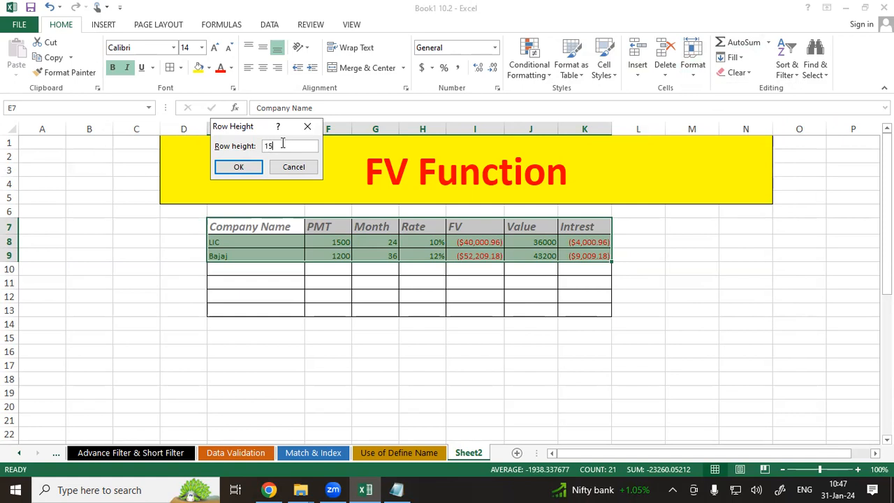
{"action": "type", "text": "15"}
{"action": "left_click", "coordinate": [223, 171]}
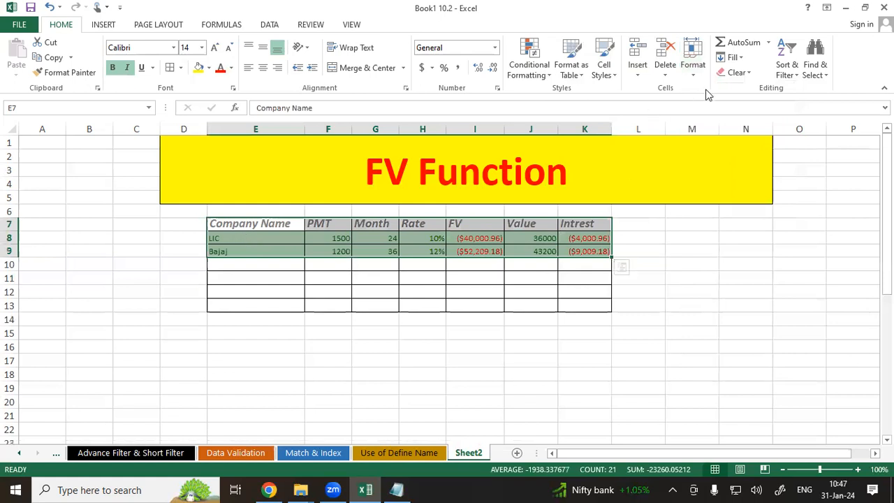
Enlarge the row height of table rows 7 to 9, and autofit their height to the contents
{"action": "left_click", "coordinate": [694, 61]}
{"action": "left_click", "coordinate": [724, 103]}
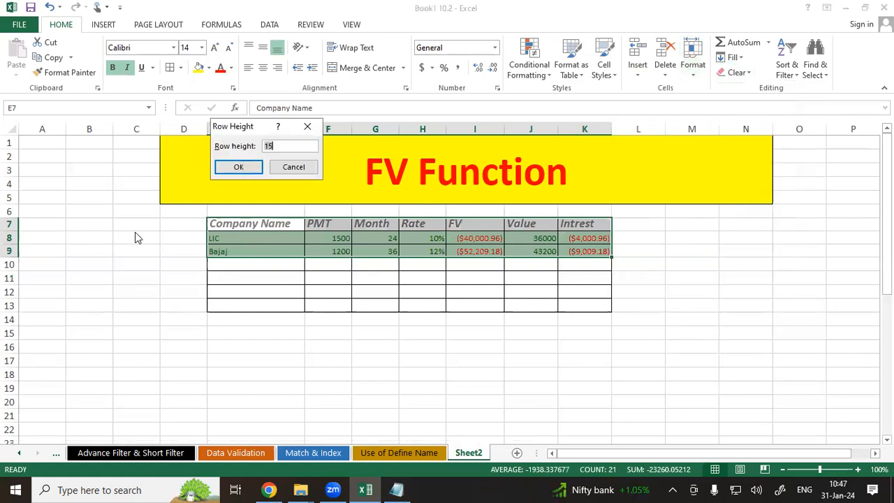
{"action": "key", "text": "BackSpace"}
{"action": "type", "text": "30"}
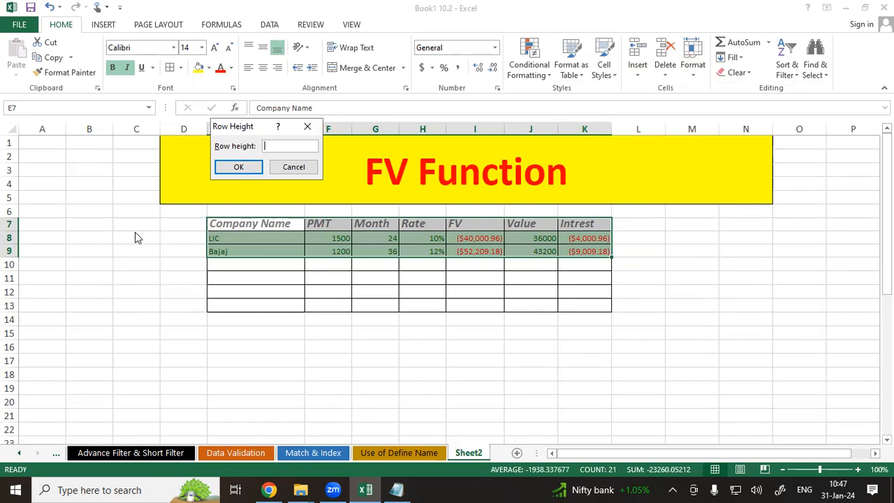
{"action": "left_click", "coordinate": [238, 167]}
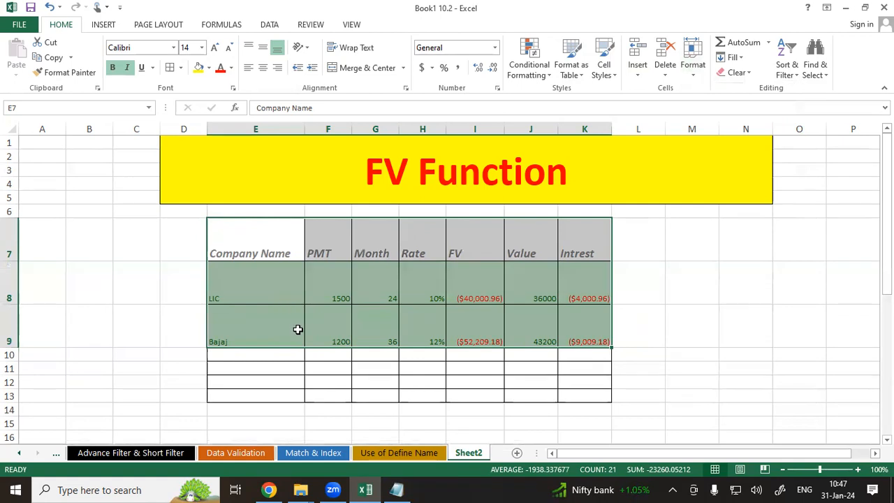
{"action": "left_click", "coordinate": [693, 70]}
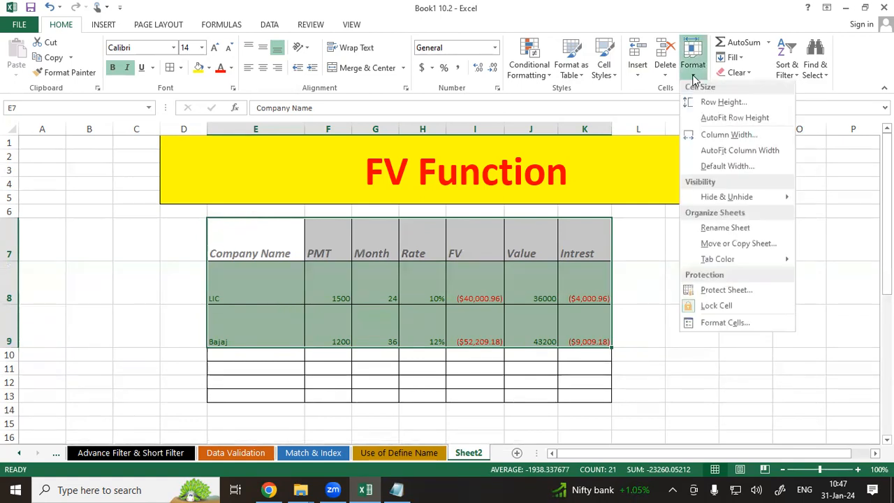
{"action": "left_click", "coordinate": [716, 118]}
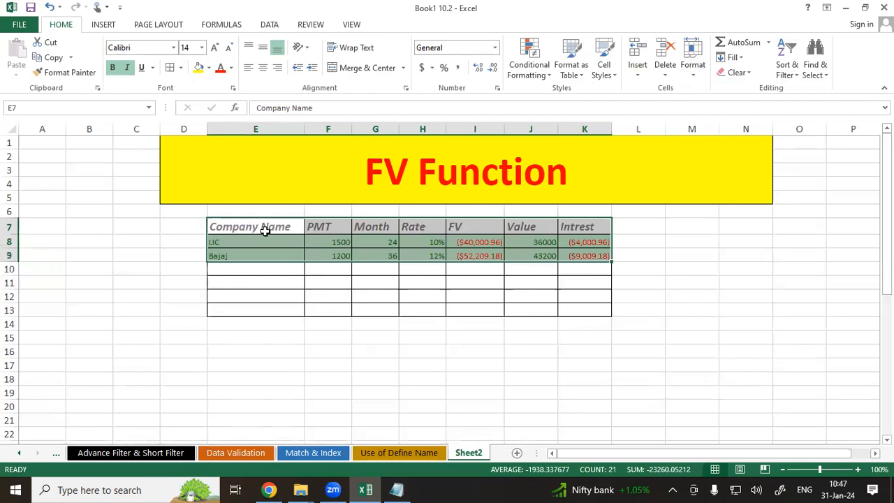
Autofit the column widths of the table range E7:K9 to the contents
{"action": "left_click", "coordinate": [320, 227]}
{"action": "left_click_drag", "start_coordinate": [250, 226], "coordinate": [610, 256]}
{"action": "left_click", "coordinate": [693, 61]}
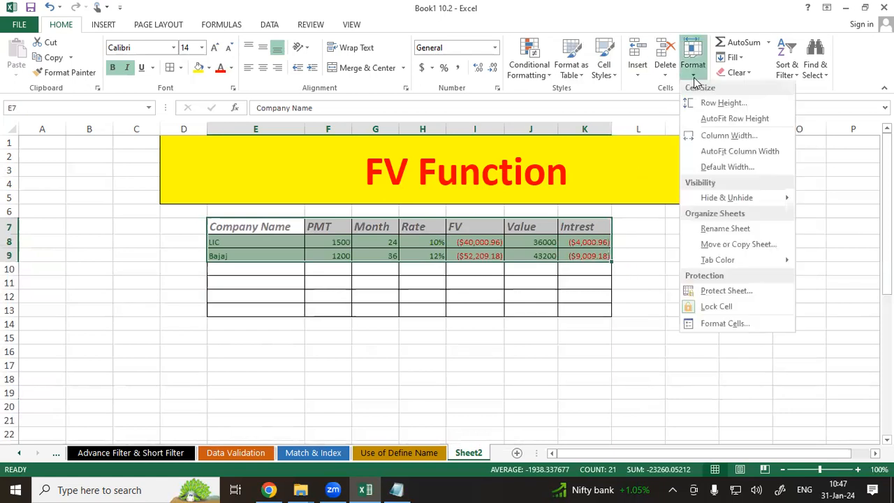
{"action": "left_click", "coordinate": [713, 138]}
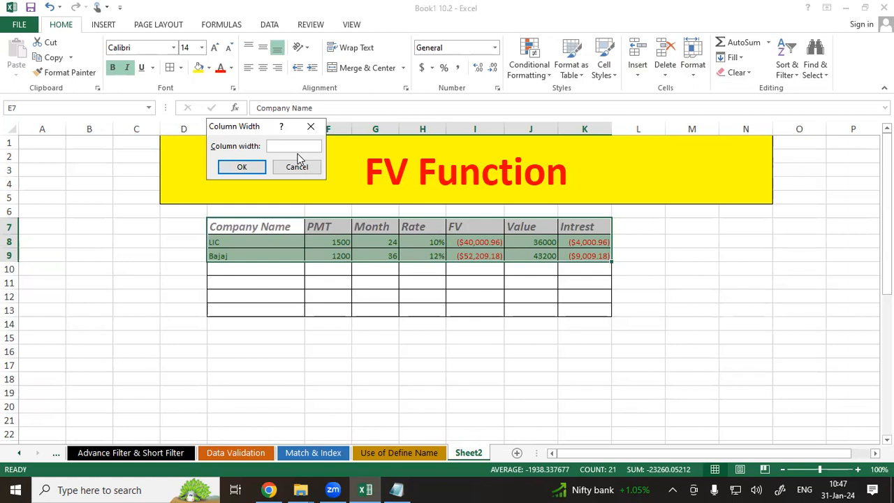
{"action": "left_click", "coordinate": [301, 167]}
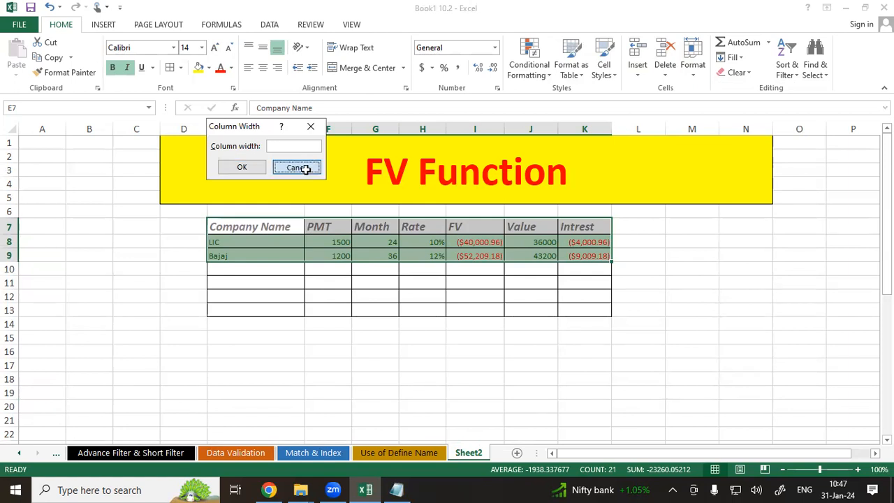
{"action": "left_click", "coordinate": [704, 76]}
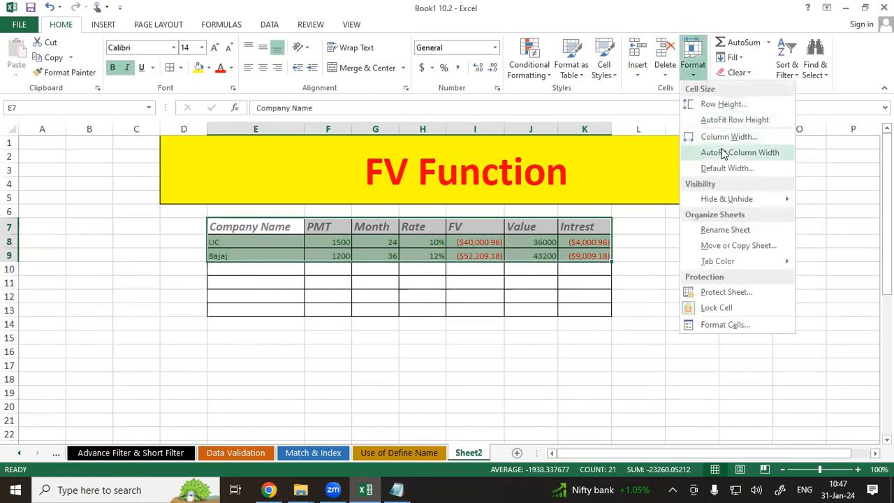
{"action": "left_click", "coordinate": [721, 149]}
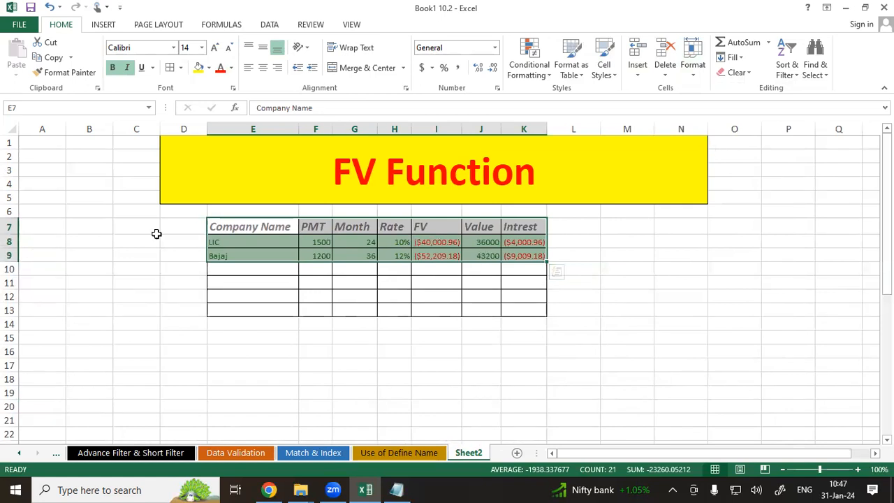
Hide table rows 7 to 9, and unhide them again
{"action": "left_click", "coordinate": [691, 70]}
{"action": "mouse_move", "coordinate": [716, 201]}
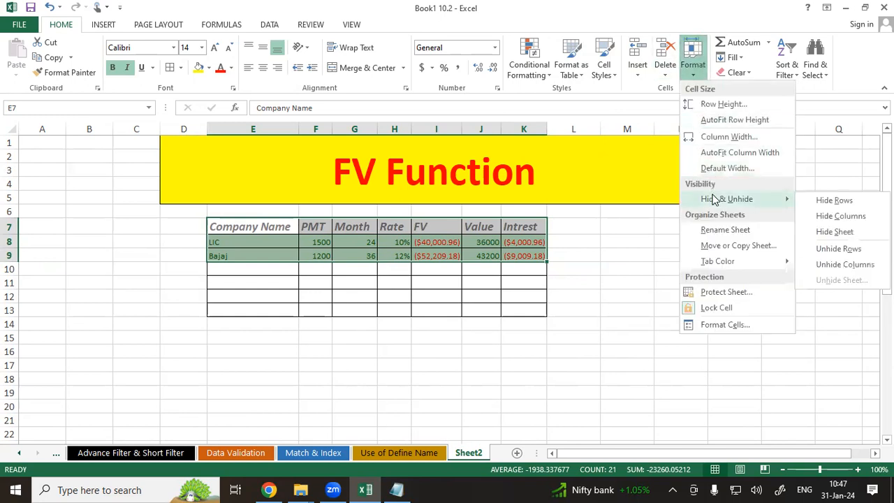
{"action": "left_click", "coordinate": [832, 201]}
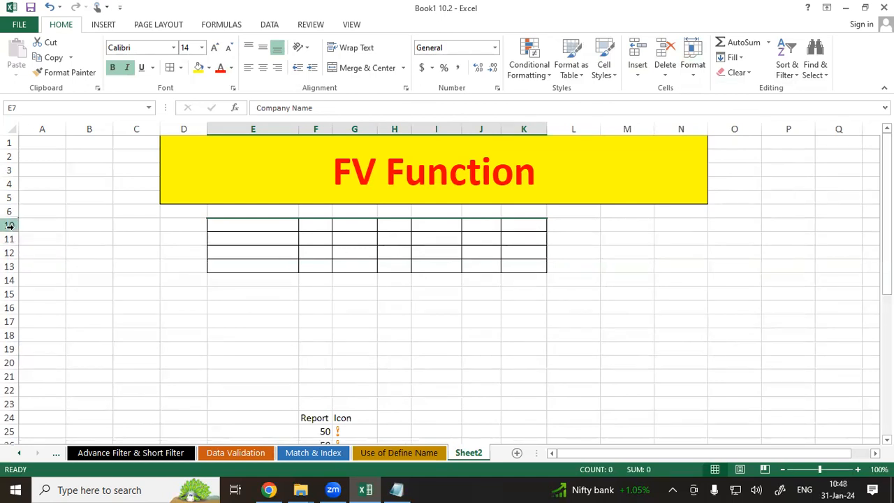
{"action": "left_click", "coordinate": [693, 62]}
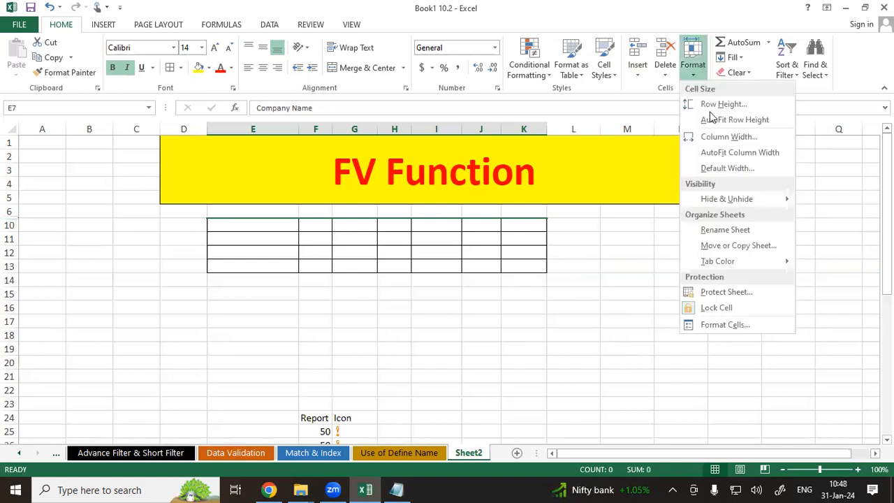
{"action": "mouse_move", "coordinate": [727, 202]}
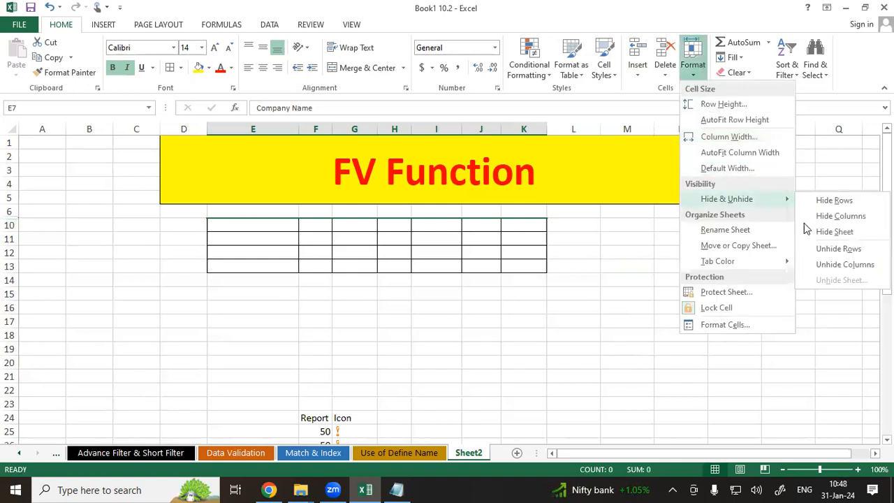
{"action": "left_click", "coordinate": [842, 249]}
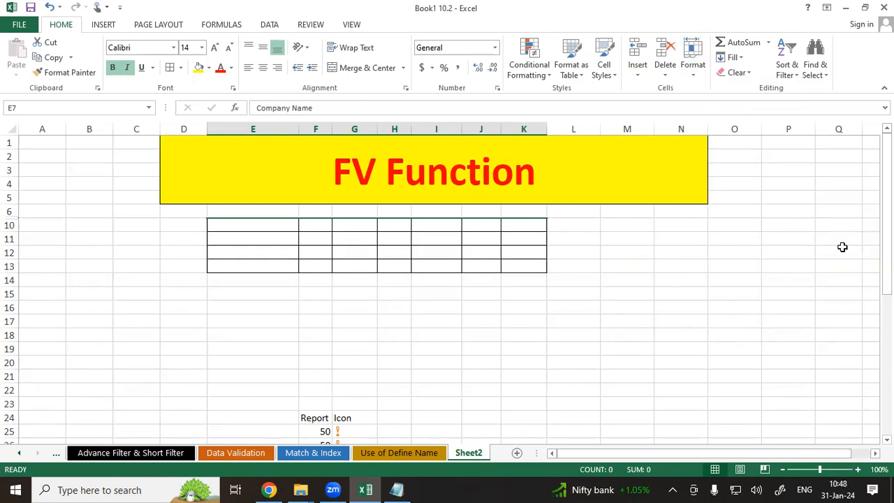
Hide the FV and Value columns, I and J
{"action": "left_click_drag", "start_coordinate": [451, 231], "coordinate": [484, 256]}
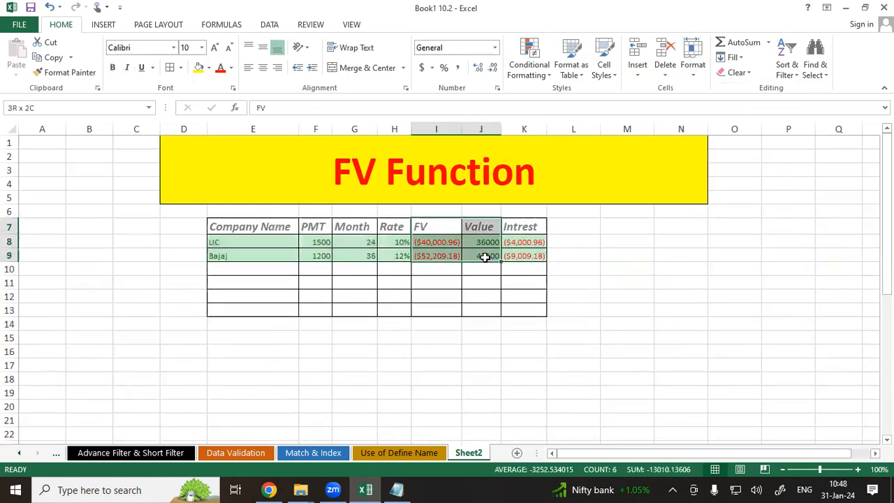
{"action": "left_click", "coordinate": [692, 65]}
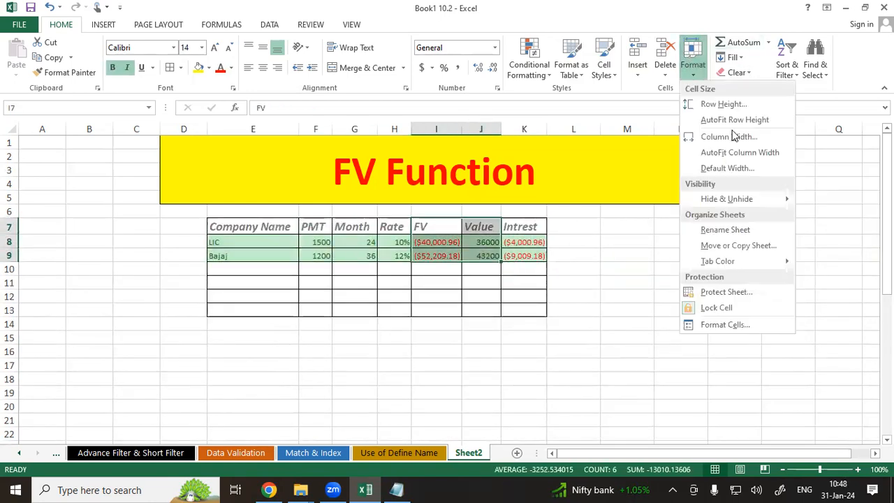
{"action": "mouse_move", "coordinate": [734, 199]}
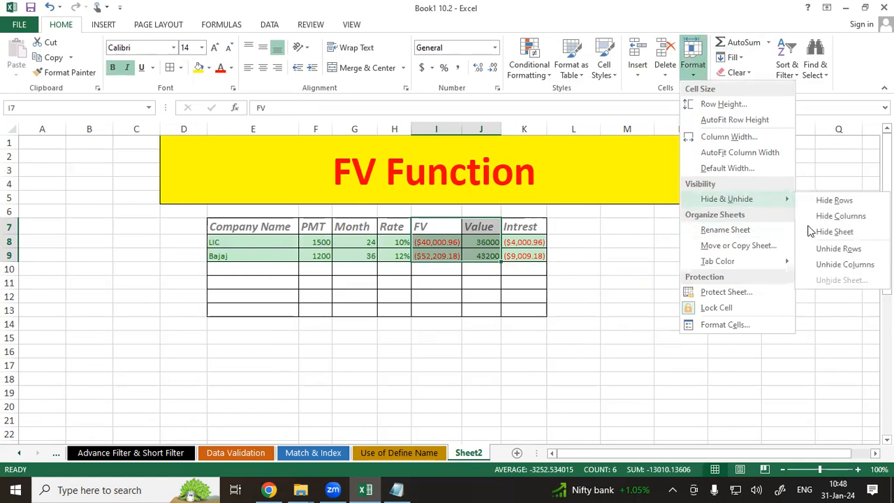
{"action": "left_click", "coordinate": [839, 265]}
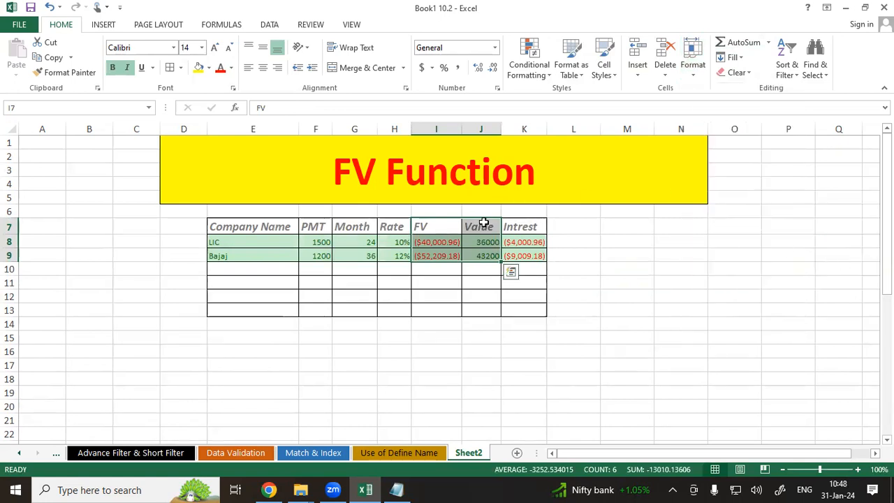
{"action": "left_click", "coordinate": [690, 70]}
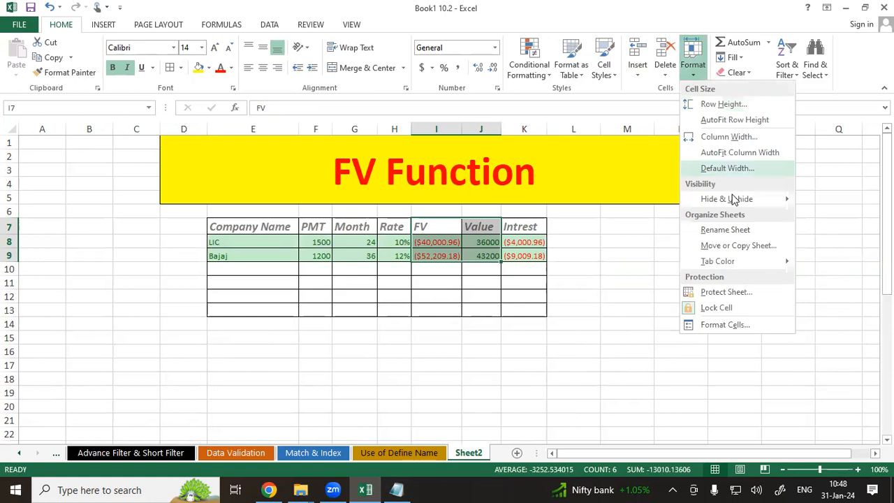
{"action": "mouse_move", "coordinate": [733, 200]}
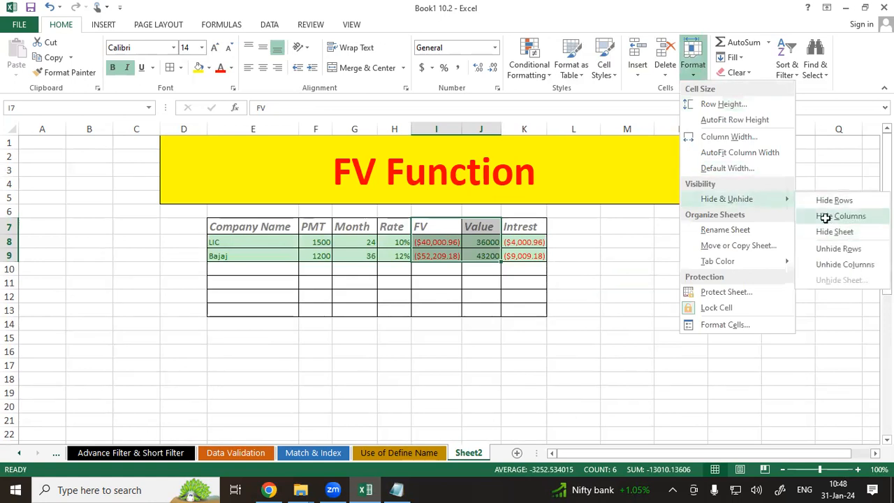
{"action": "left_click", "coordinate": [830, 216]}
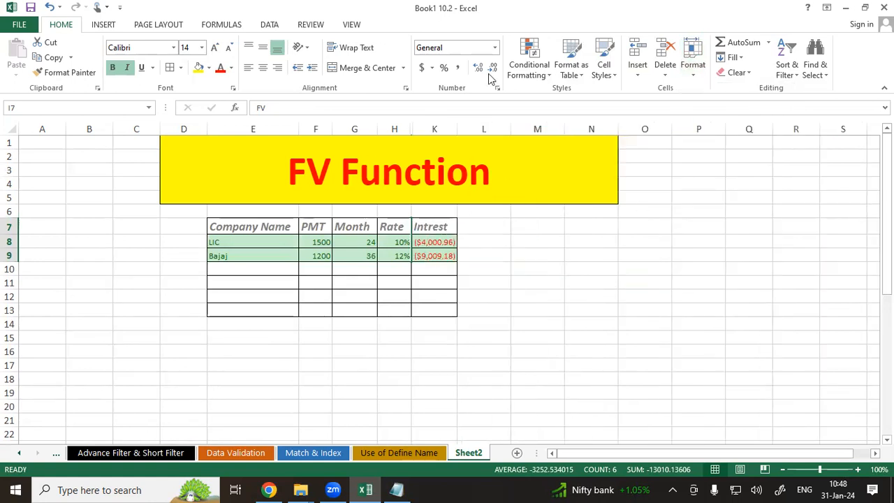
Unhide the hidden FV and Value columns, I and J
{"action": "left_click", "coordinate": [693, 59]}
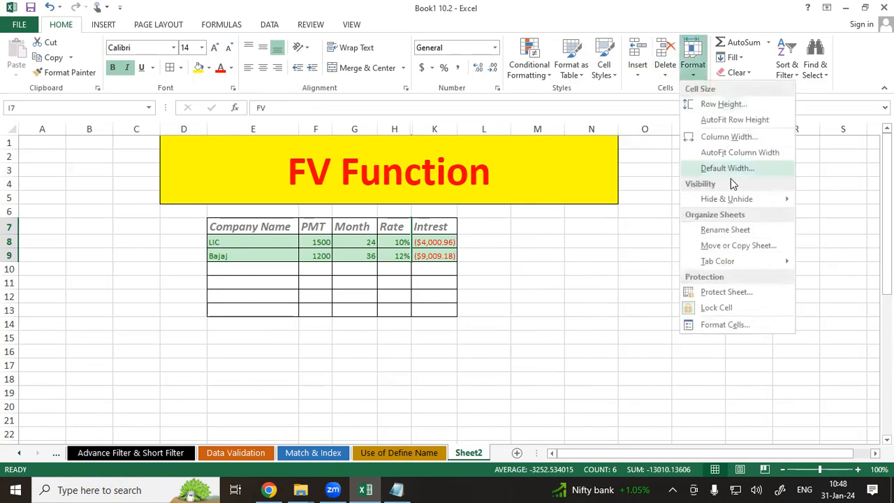
{"action": "mouse_move", "coordinate": [734, 200]}
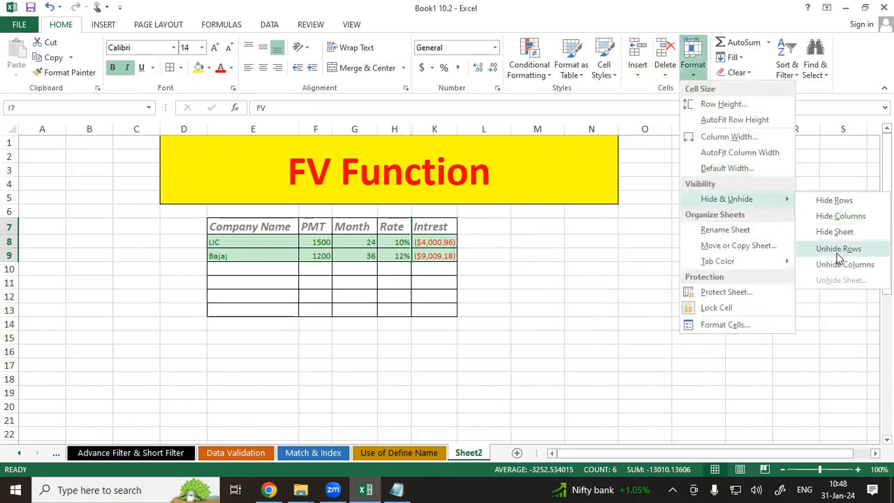
{"action": "left_click", "coordinate": [840, 270]}
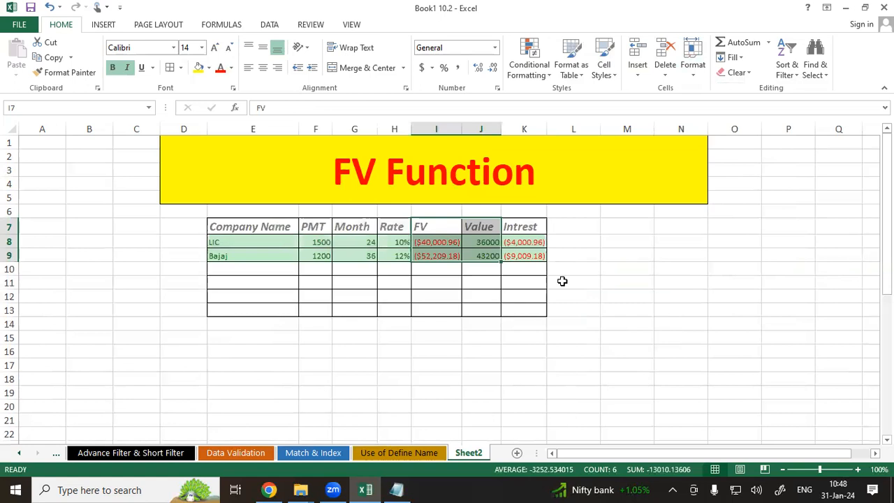
{"action": "left_click", "coordinate": [693, 61]}
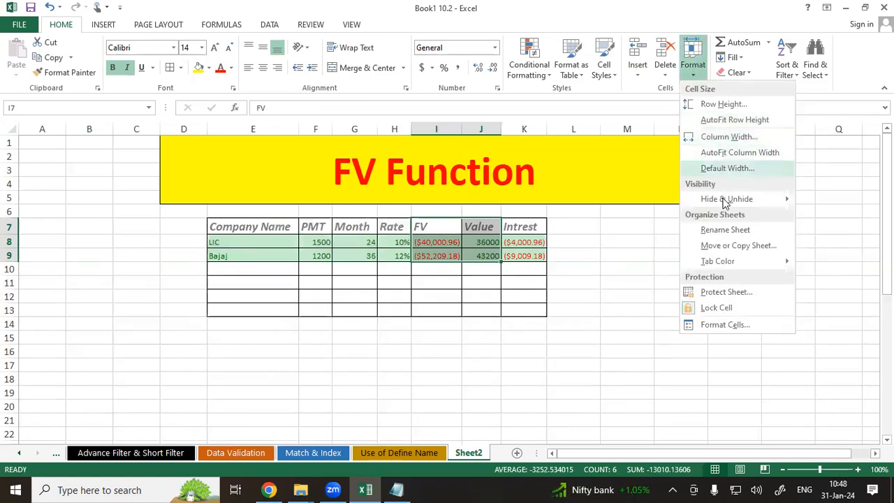
{"action": "mouse_move", "coordinate": [726, 200]}
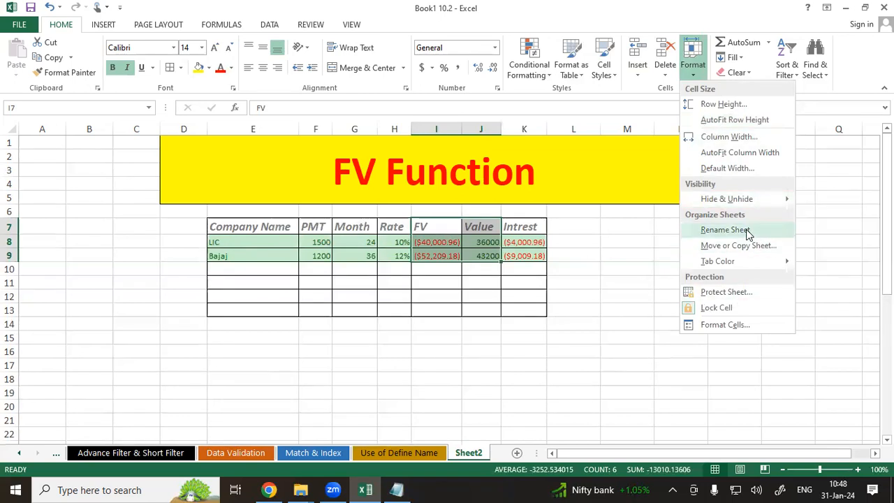
{"action": "left_click", "coordinate": [512, 248]}
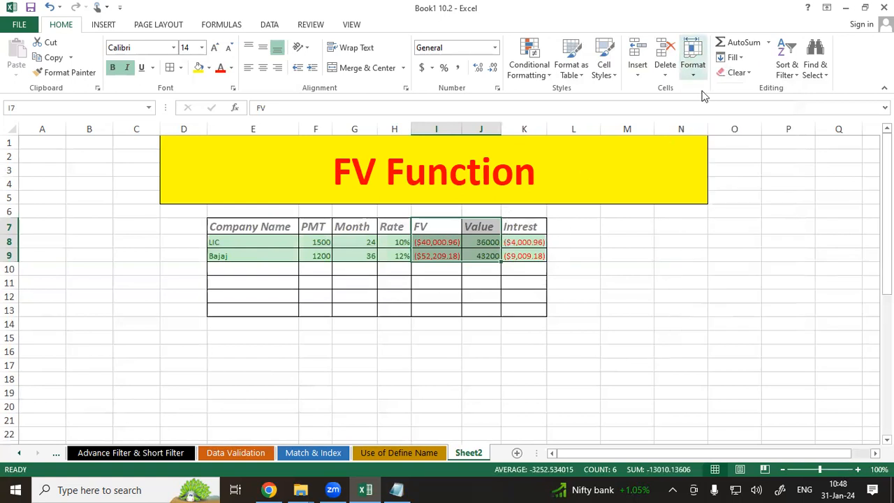
{"action": "left_click", "coordinate": [692, 59]}
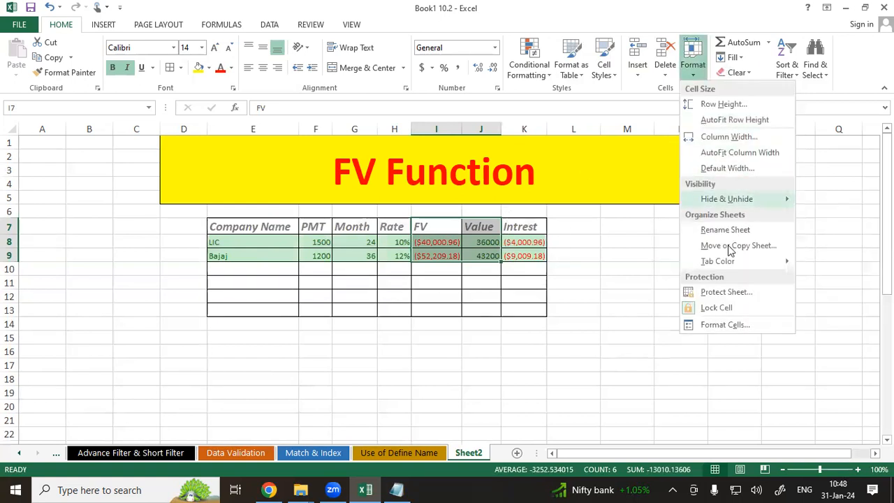
{"action": "left_click", "coordinate": [523, 333]}
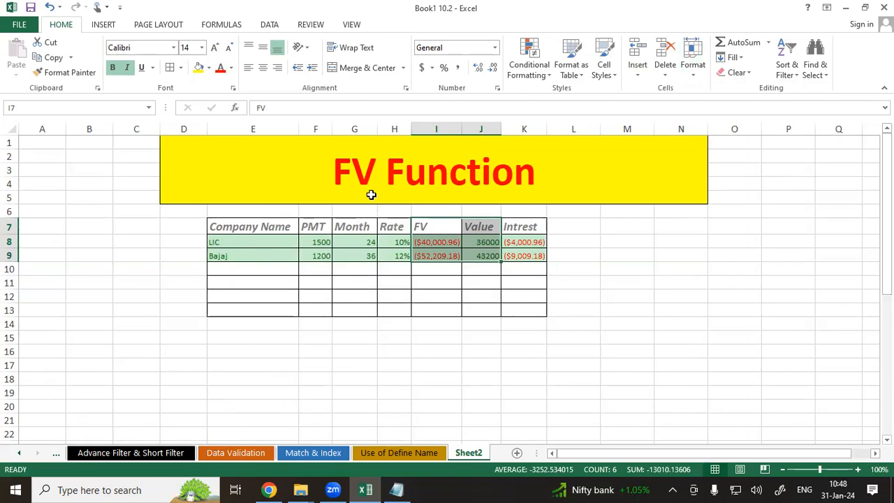
Create a copy of Sheet2 within the same workbook, placed at the end of the sheets
{"action": "left_click", "coordinate": [692, 67]}
{"action": "left_click", "coordinate": [739, 237]}
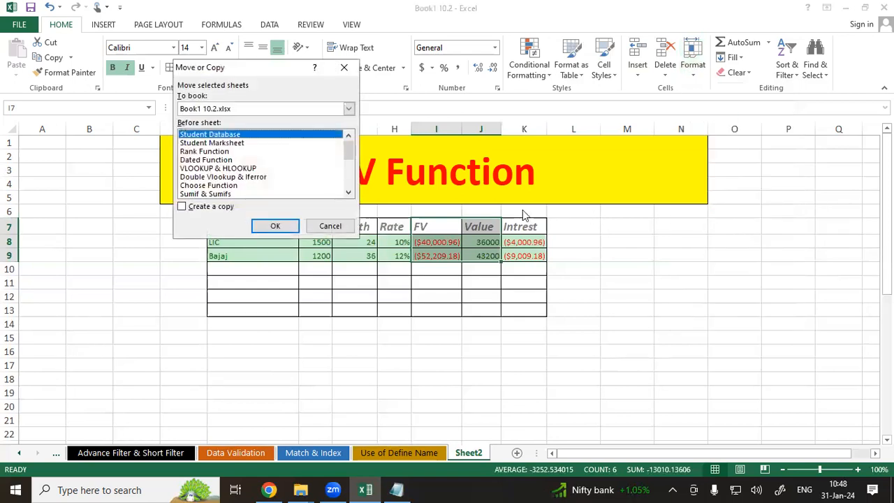
{"action": "left_click", "coordinate": [183, 207]}
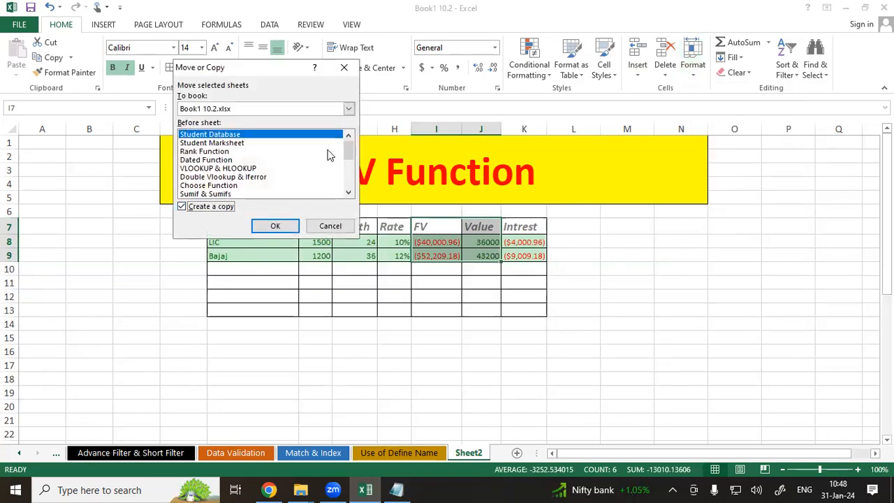
{"action": "scroll", "coordinate": [353, 180], "scroll_direction": "down", "scroll_amount": 5}
{"action": "left_click", "coordinate": [220, 195]}
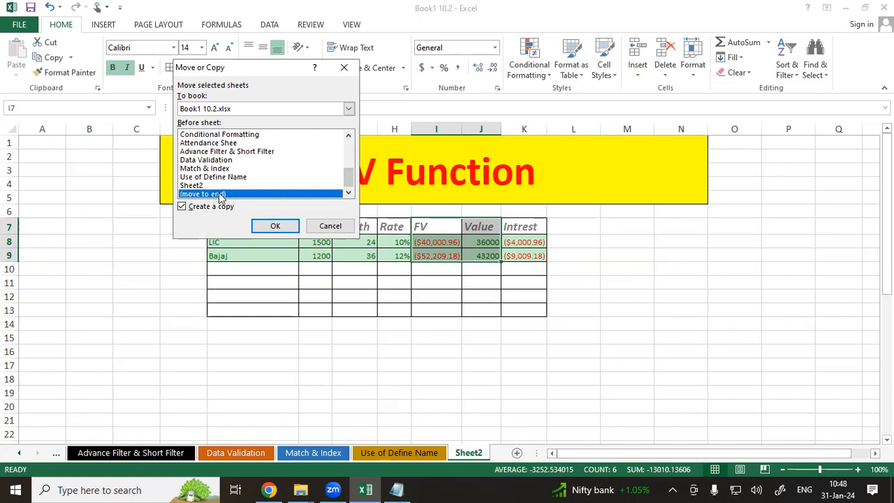
{"action": "left_click", "coordinate": [276, 227]}
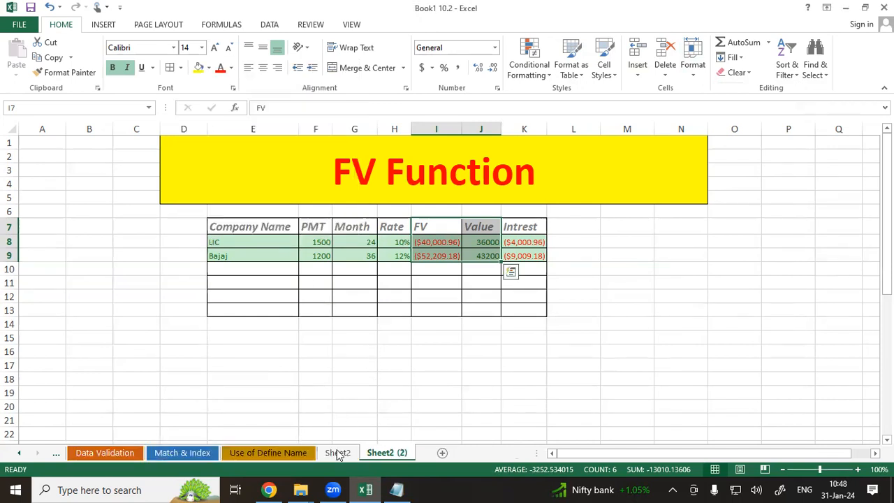
Compare the original Sheet2 with its copy, ending on the copied sheet with cell I12 selected
{"action": "left_click", "coordinate": [381, 455]}
{"action": "left_click", "coordinate": [341, 454]}
{"action": "left_click", "coordinate": [389, 454]}
{"action": "left_click", "coordinate": [342, 455]}
{"action": "left_click", "coordinate": [383, 454]}
{"action": "left_click", "coordinate": [447, 296]}
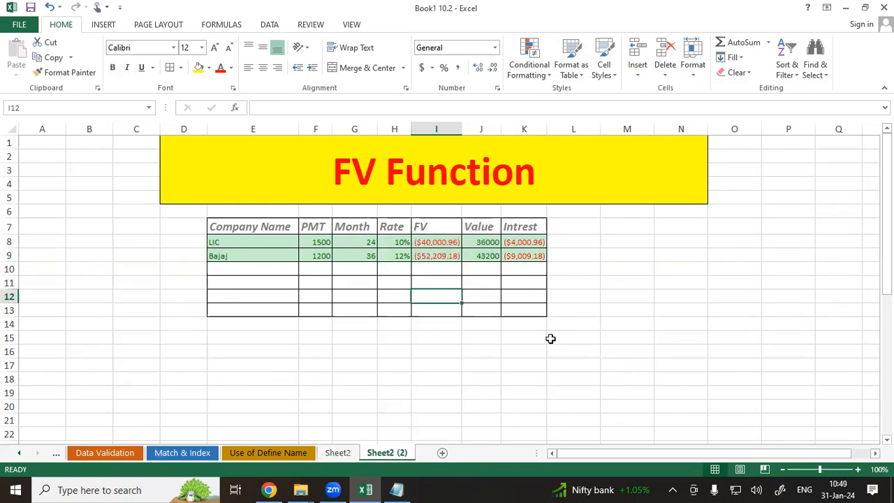
View the number format categories in the Format Cells dialog for cell I12, and close it without changes
{"action": "left_click", "coordinate": [703, 75]}
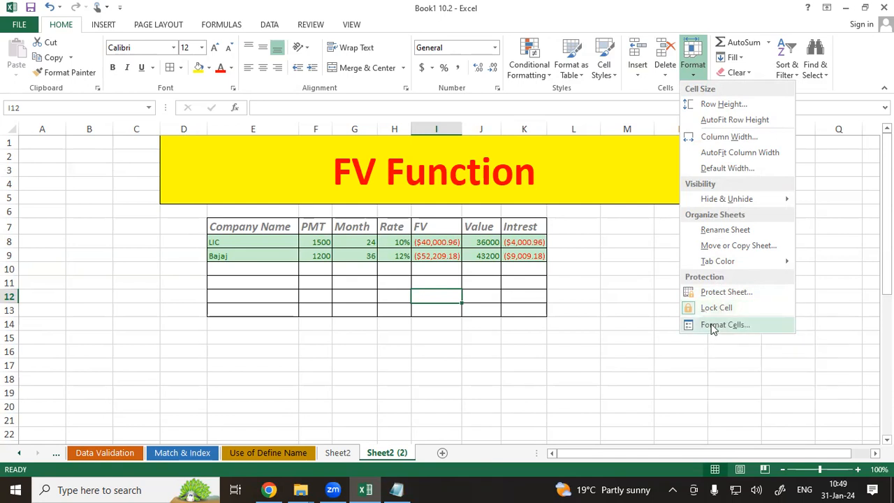
{"action": "left_click", "coordinate": [712, 325]}
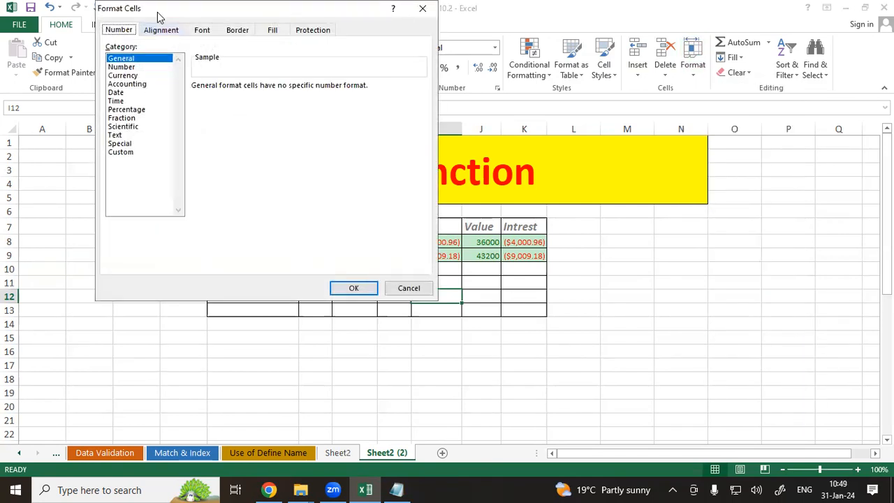
{"action": "left_click_drag", "start_coordinate": [159, 16], "coordinate": [157, 111]}
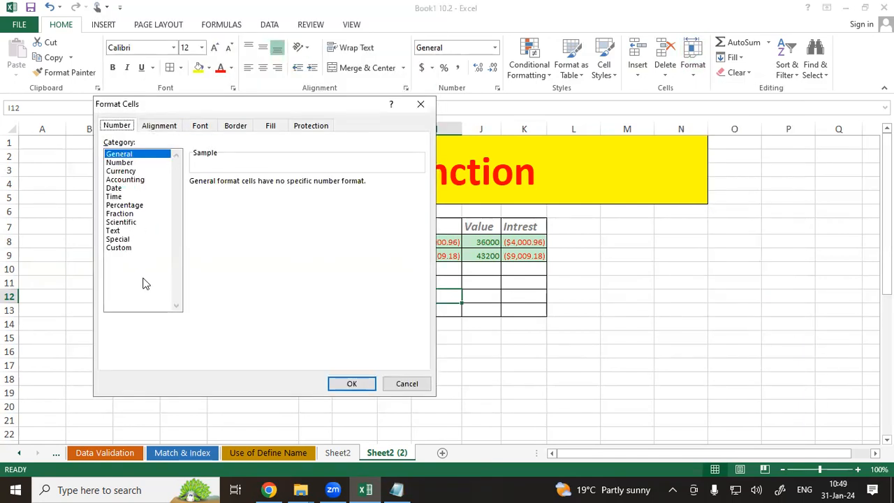
{"action": "left_click", "coordinate": [420, 103]}
{"action": "left_click", "coordinate": [664, 281]}
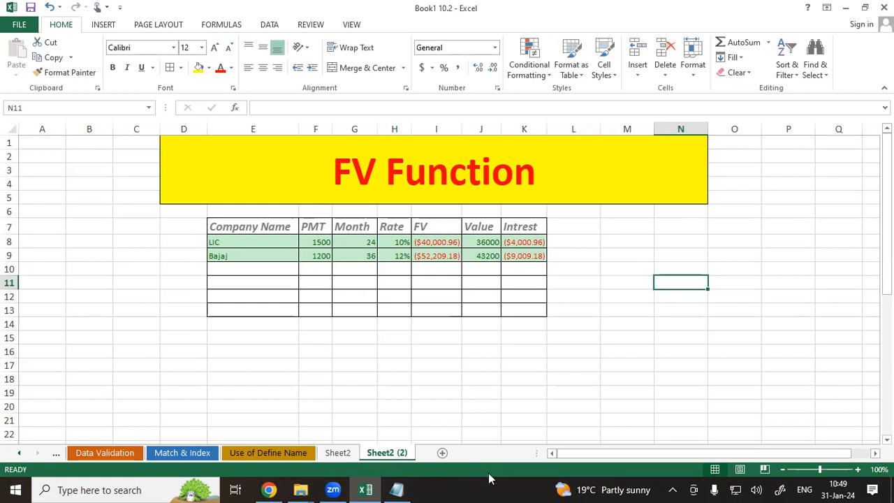
{"action": "mouse_move", "coordinate": [566, 84]}
{"action": "left_mouse_down"}
{"action": "mouse_move", "coordinate": [557, 86]}
{"action": "mouse_move", "coordinate": [581, 83]}
{"action": "mouse_move", "coordinate": [567, 84]}
{"action": "left_mouse_up"}
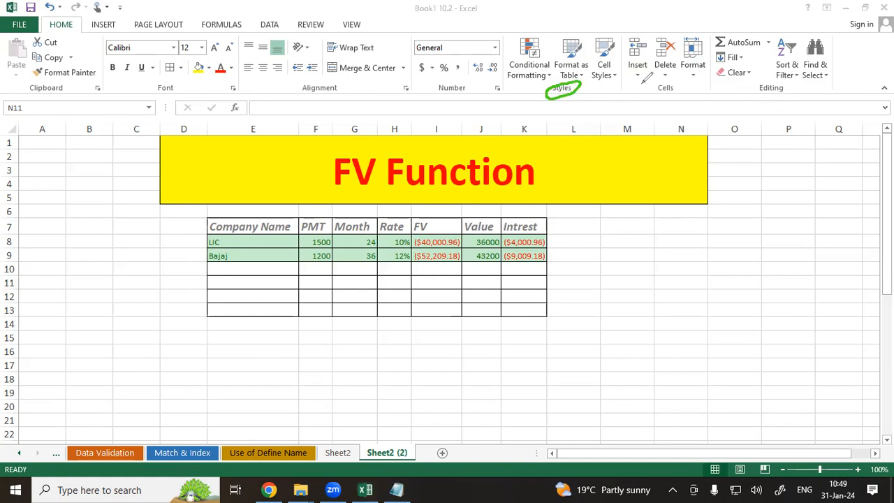
{"action": "mouse_move", "coordinate": [656, 78]}
{"action": "left_mouse_down"}
{"action": "mouse_move", "coordinate": [681, 95]}
{"action": "mouse_move", "coordinate": [667, 79]}
{"action": "left_mouse_up"}
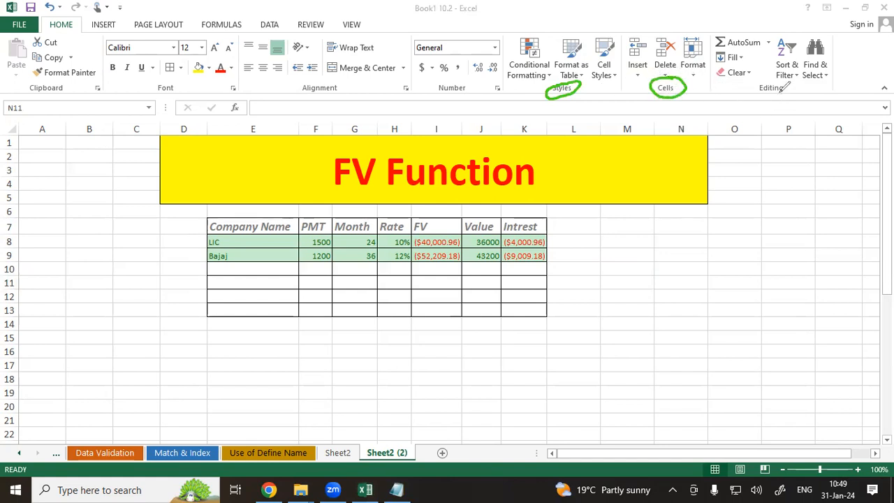
{"action": "mouse_move", "coordinate": [789, 81]}
{"action": "left_mouse_down"}
{"action": "mouse_move", "coordinate": [756, 85]}
{"action": "mouse_move", "coordinate": [788, 84]}
{"action": "left_mouse_up"}
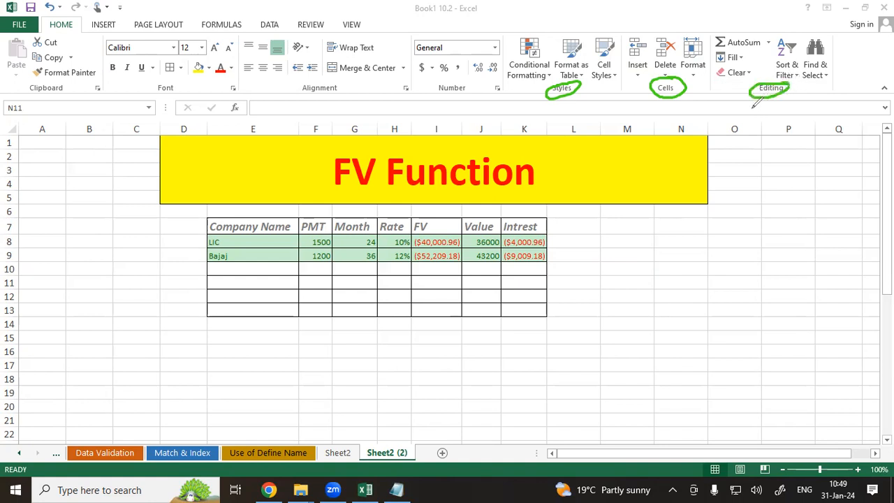